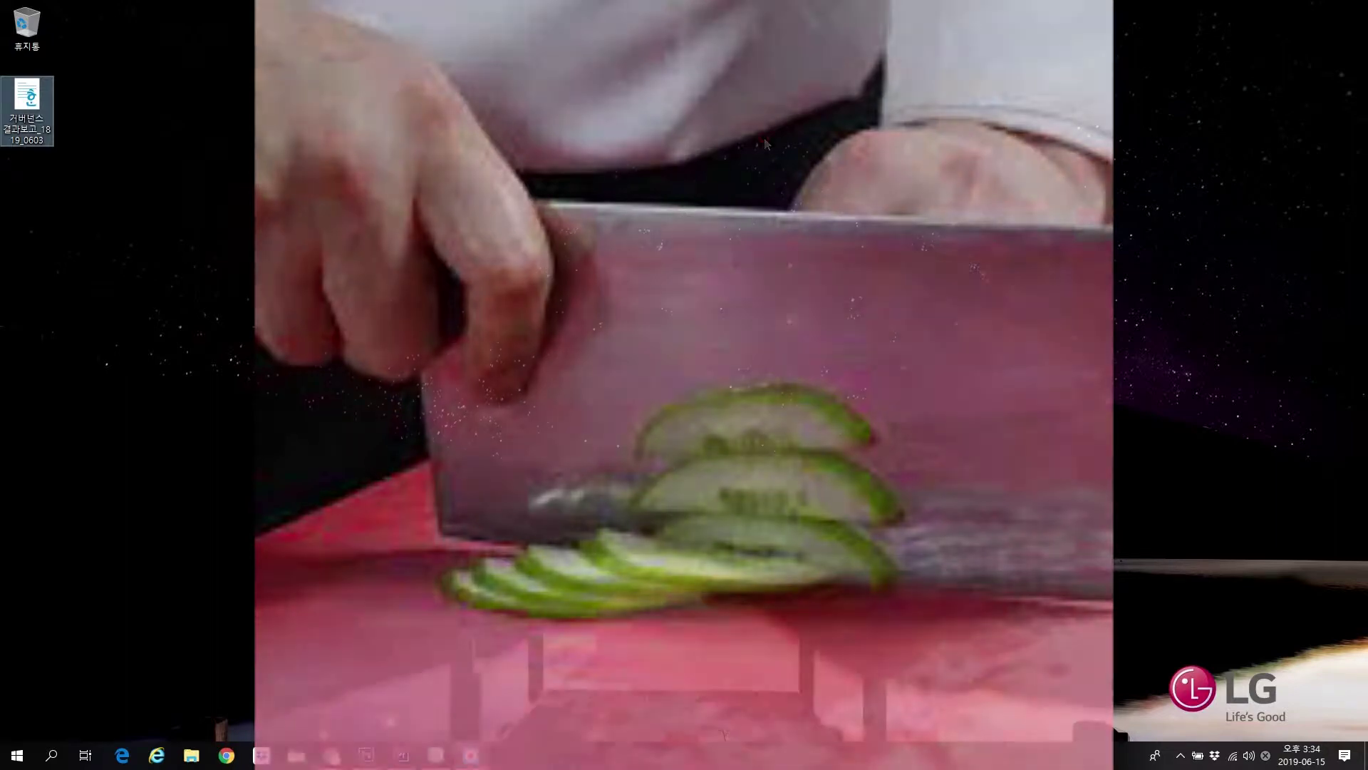
Check the file size of the 거버넌스 결과보고_1819_0603 document on the desktop in its properties
{"action": "left_click", "coordinate": [764, 137]}
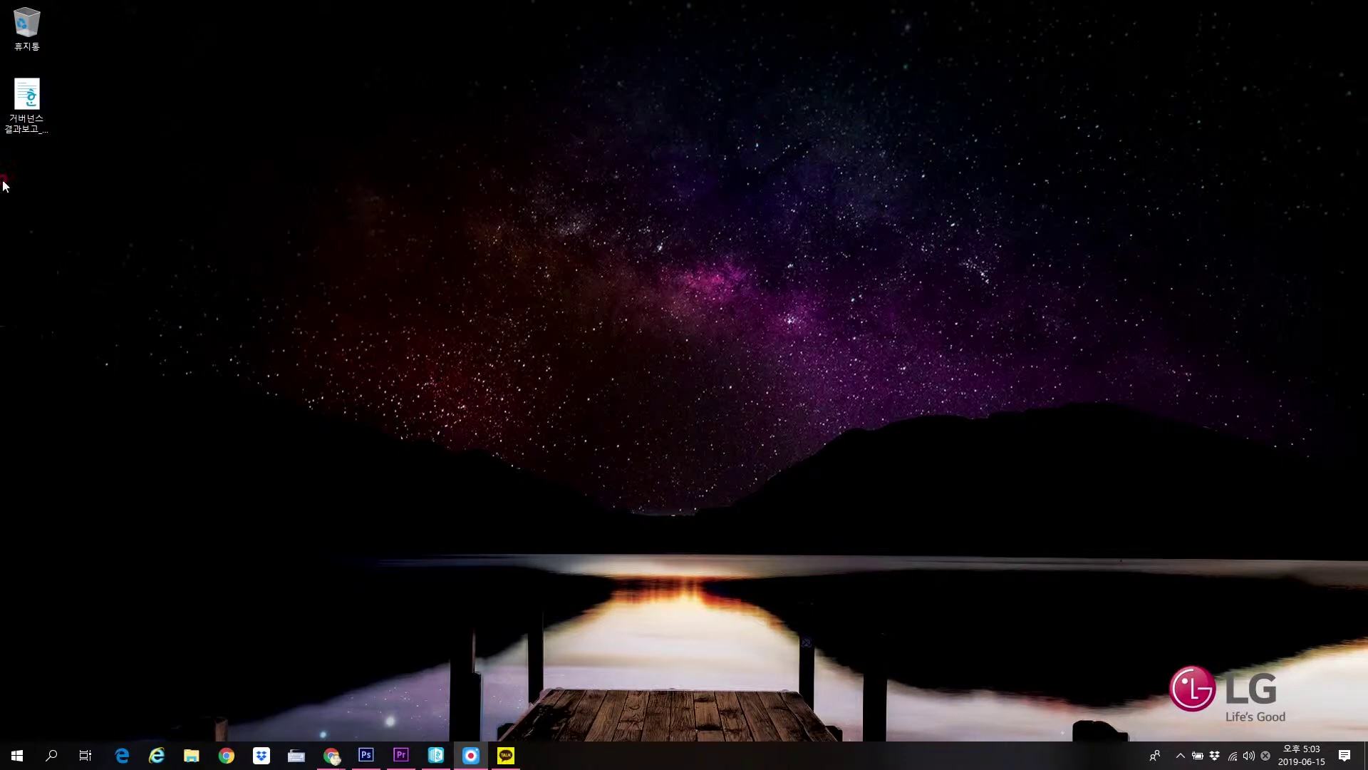
{"action": "left_click", "coordinate": [25, 95]}
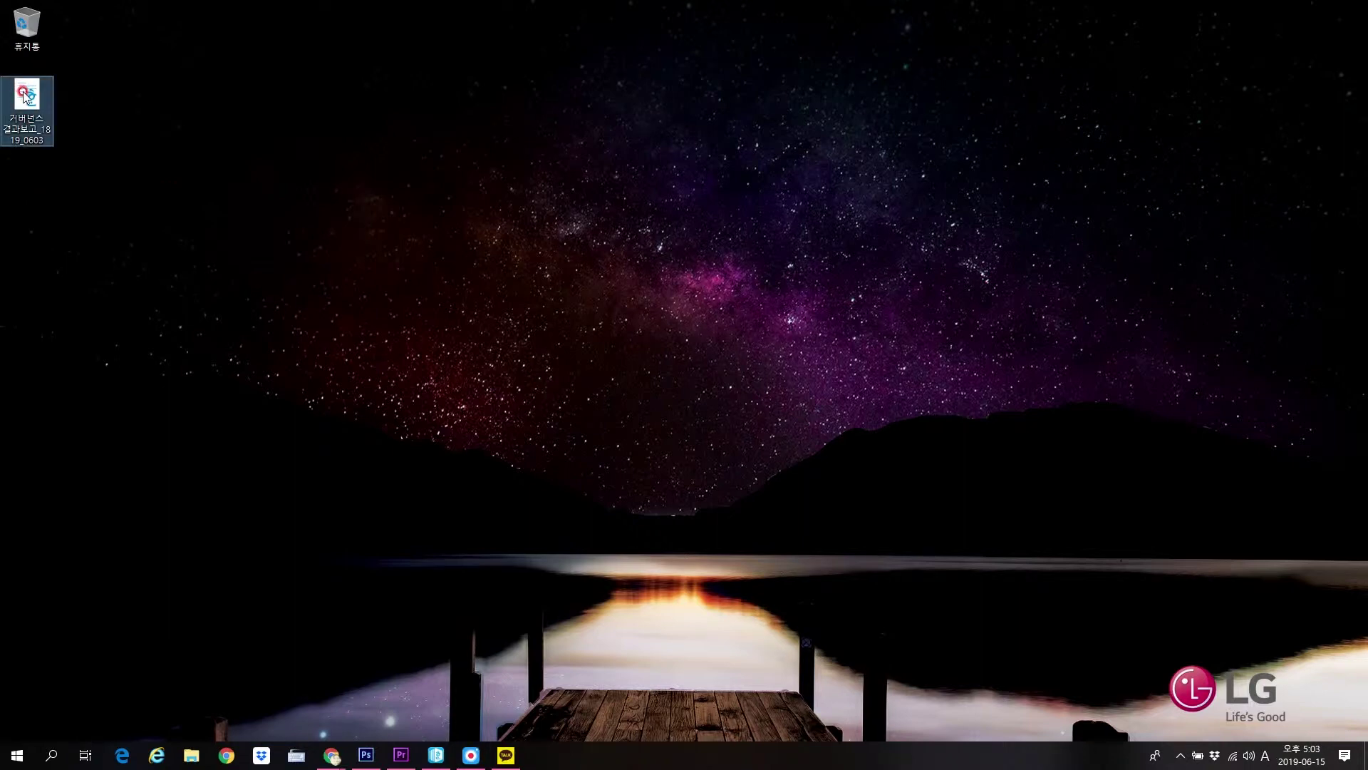
{"action": "right_click", "coordinate": [26, 95]}
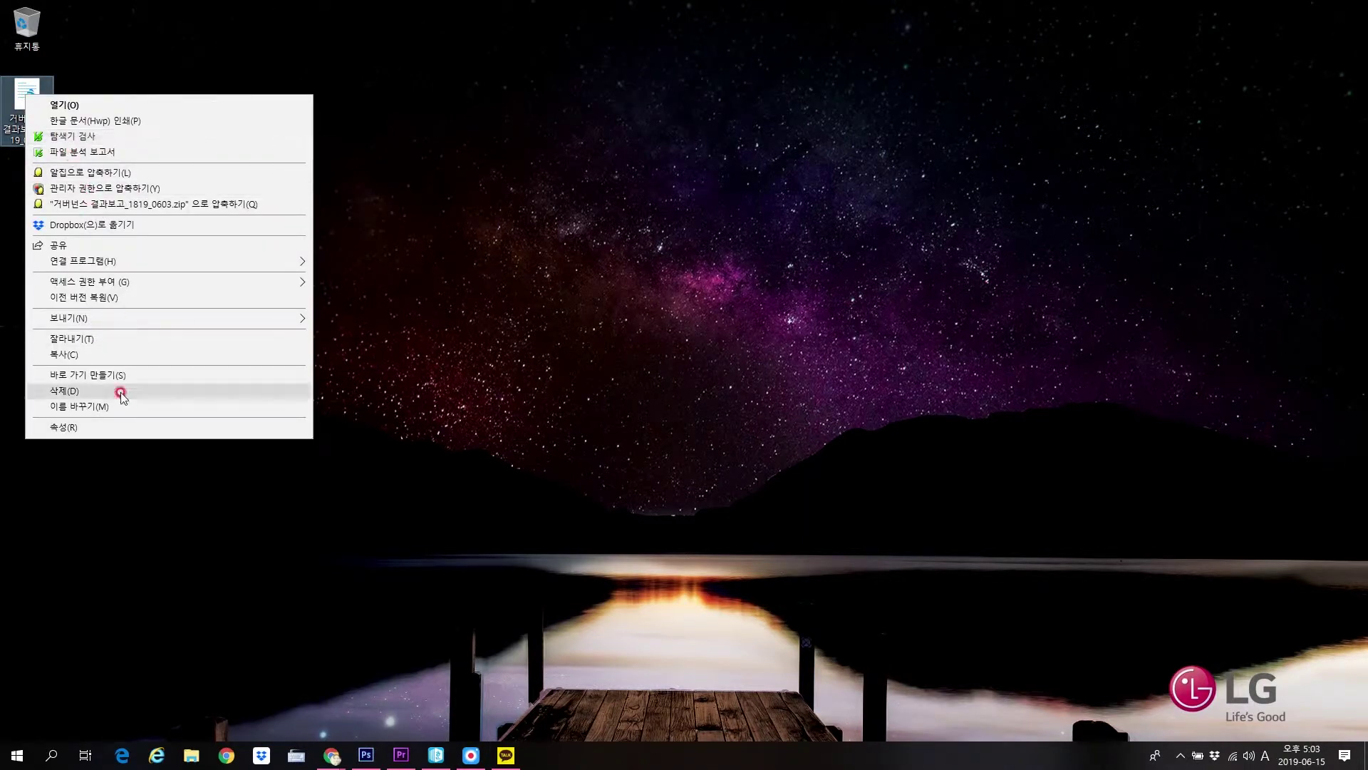
{"action": "left_click", "coordinate": [135, 428]}
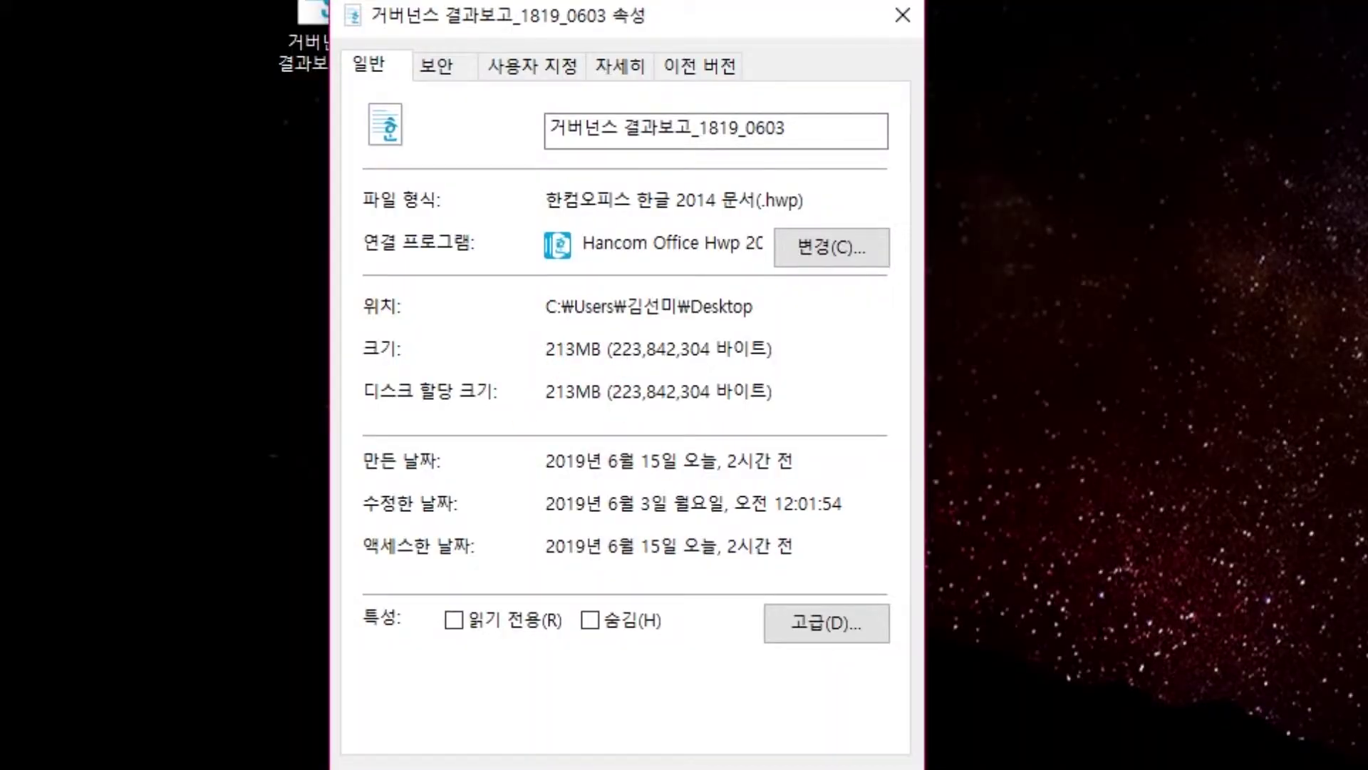
{"action": "key", "text": "Escape"}
Open the 거버넌스 결과보고_1819_0603 document and go to section (5) 기타 on page 28
{"action": "double_click", "coordinate": [333, 14]}
{"action": "scroll", "coordinate": [719, 322], "scroll_direction": "down", "scroll_amount": 7}
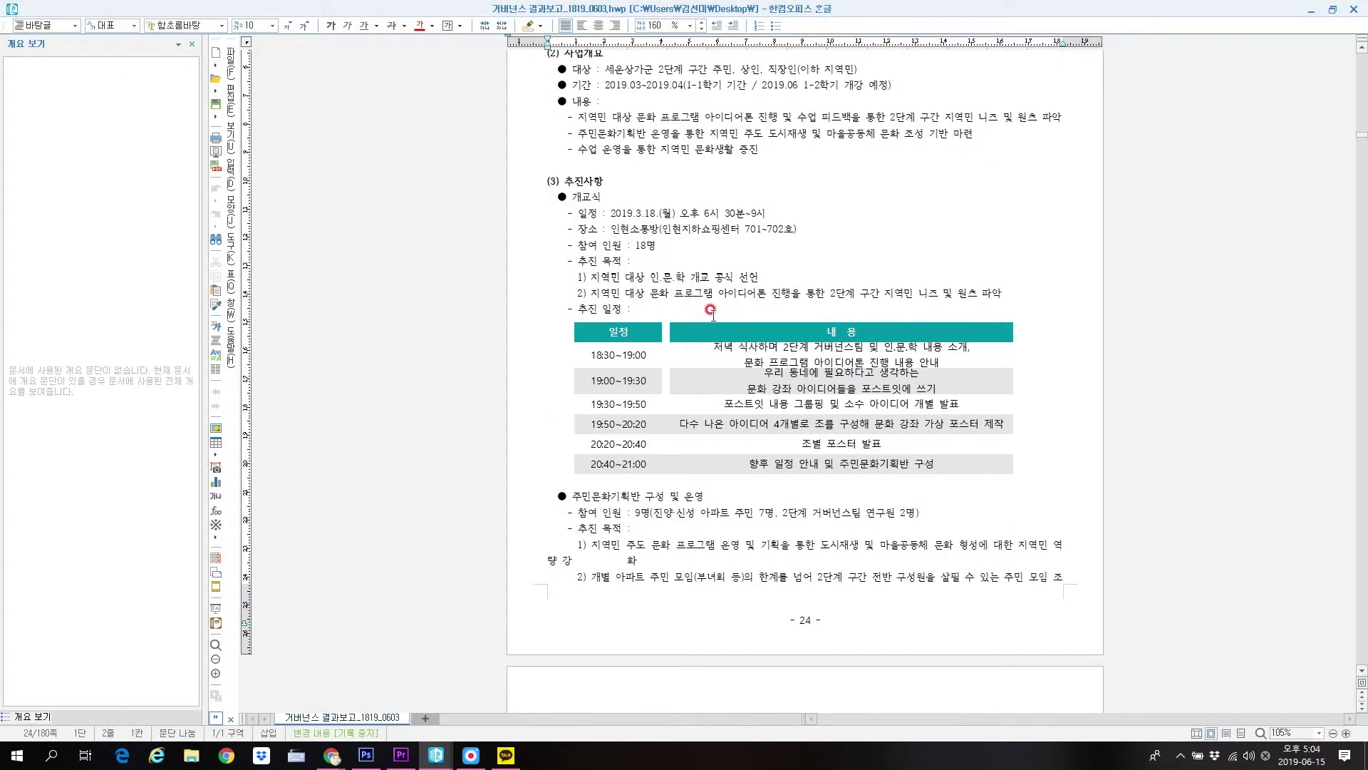
{"action": "scroll", "coordinate": [711, 310], "scroll_direction": "down", "scroll_amount": 10}
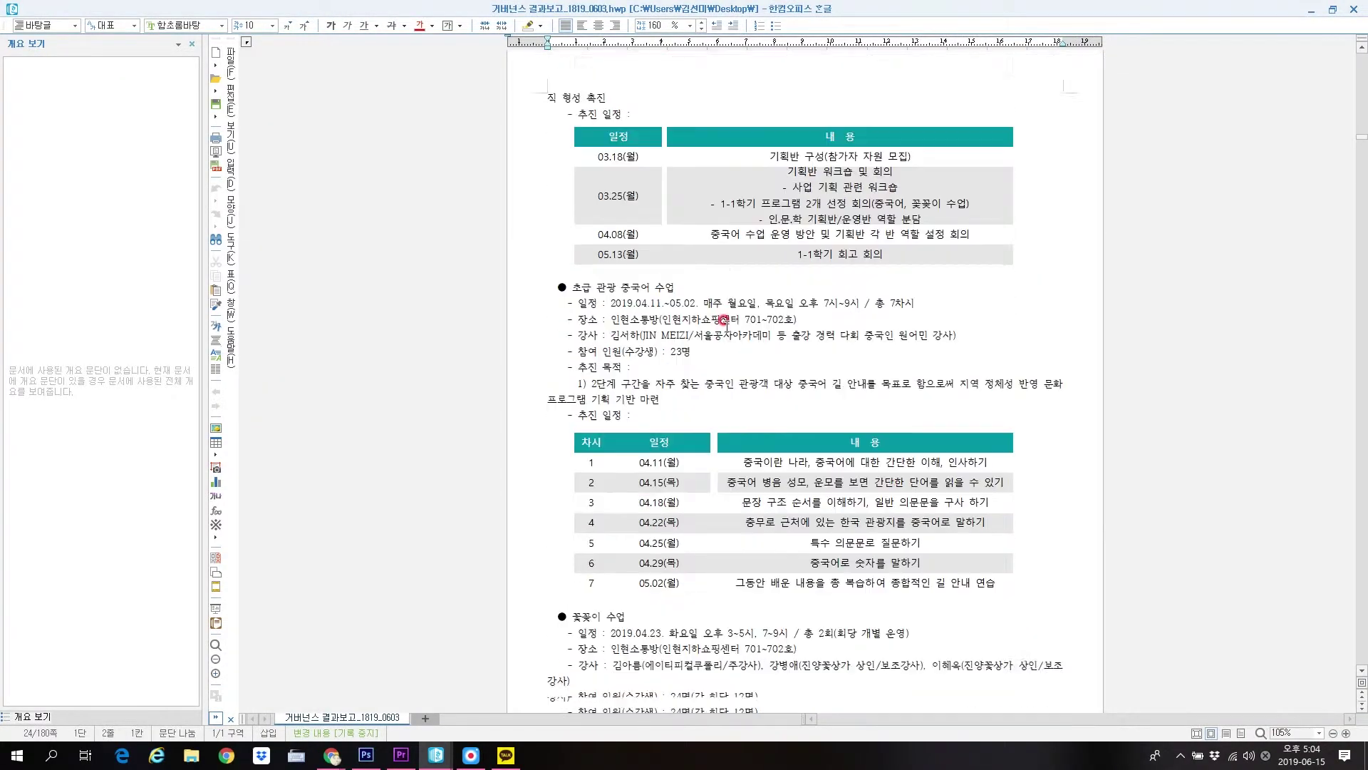
{"action": "scroll", "coordinate": [723, 320], "scroll_direction": "down", "scroll_amount": 10}
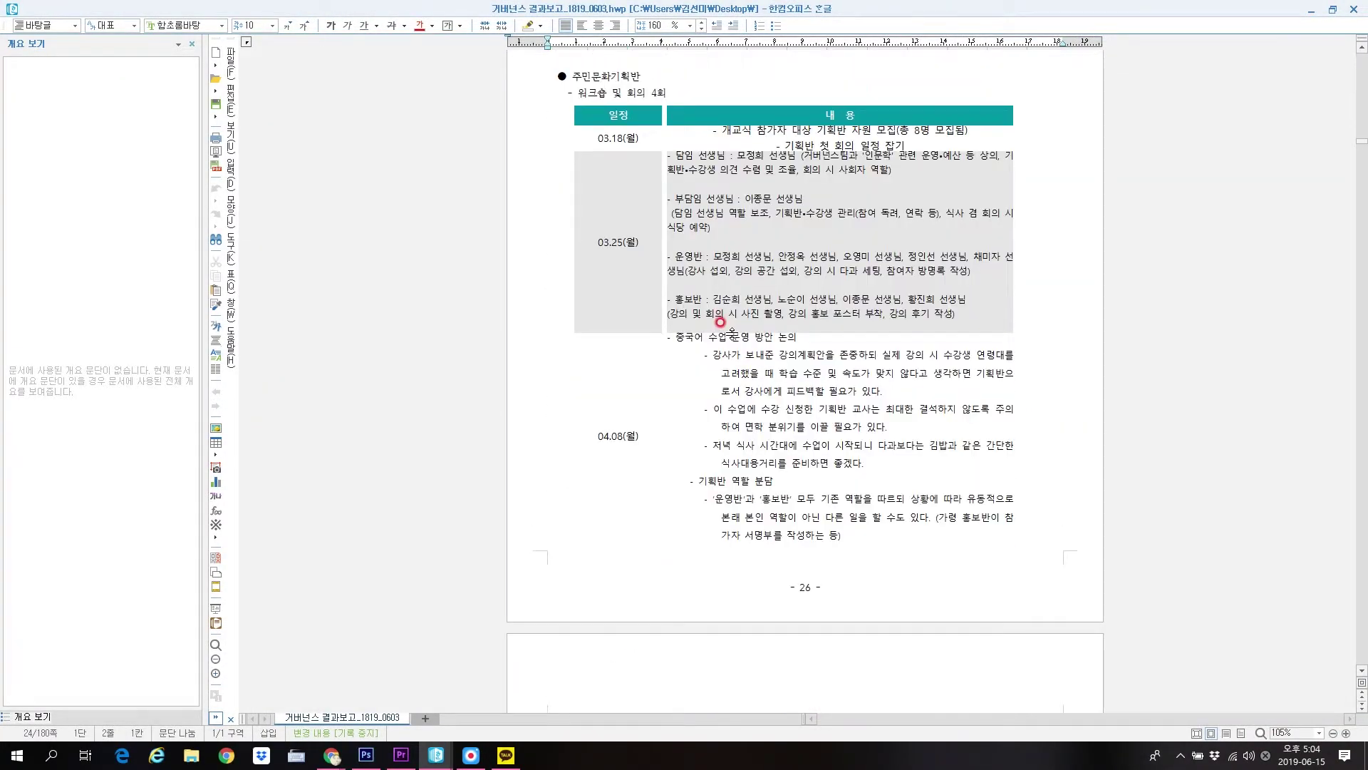
{"action": "scroll", "coordinate": [720, 323], "scroll_direction": "down", "scroll_amount": 10}
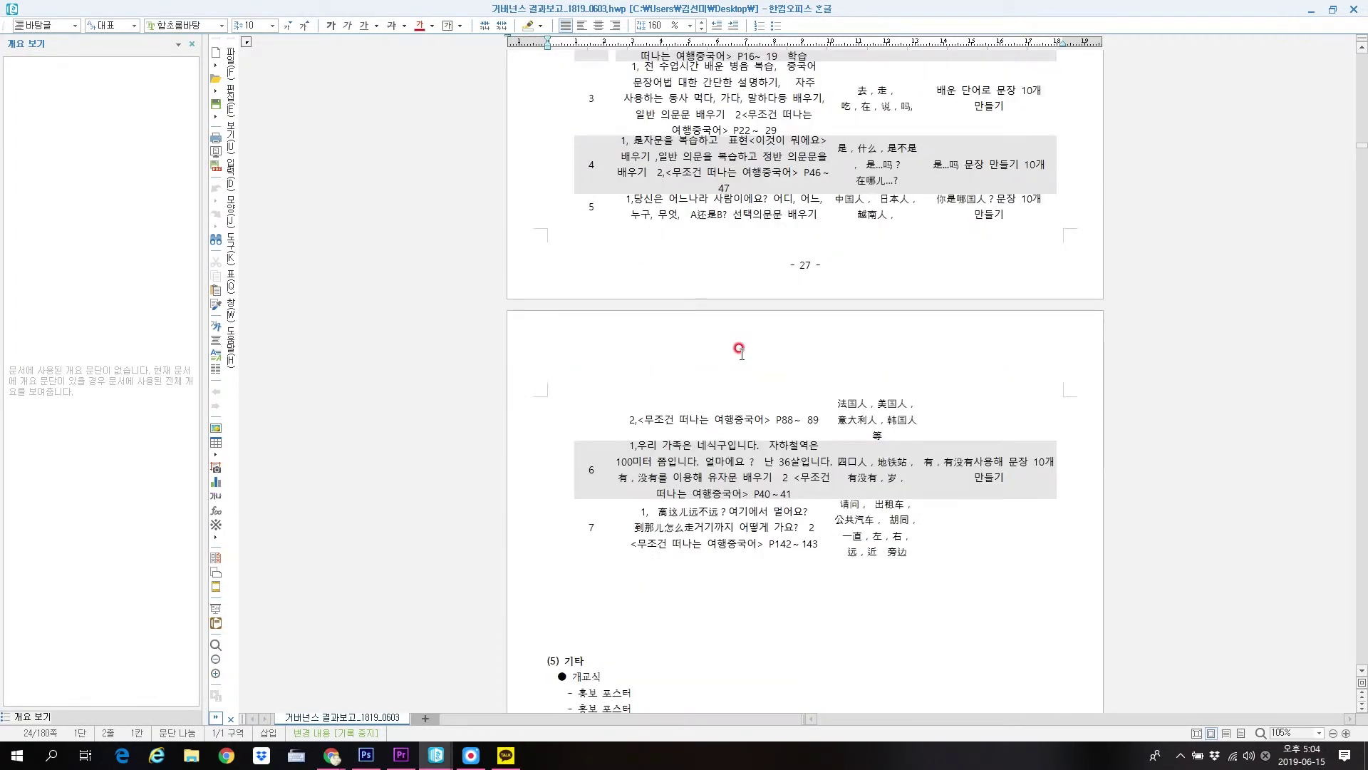
{"action": "scroll", "coordinate": [741, 335], "scroll_direction": "down", "scroll_amount": 8}
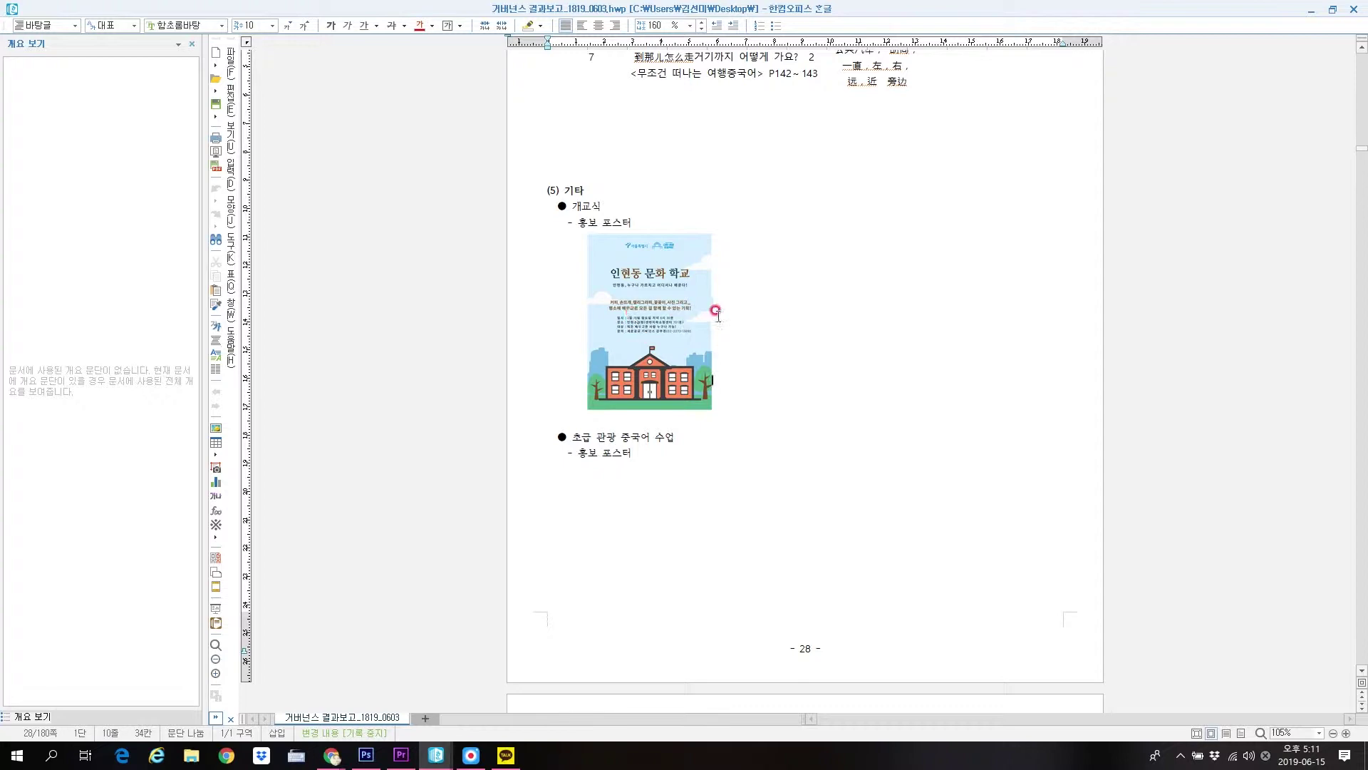
Examine the promotional poster pictures placed under section (5) 기타 on pages 28 and 29
{"action": "scroll", "coordinate": [804, 345], "scroll_direction": "down", "scroll_amount": 3}
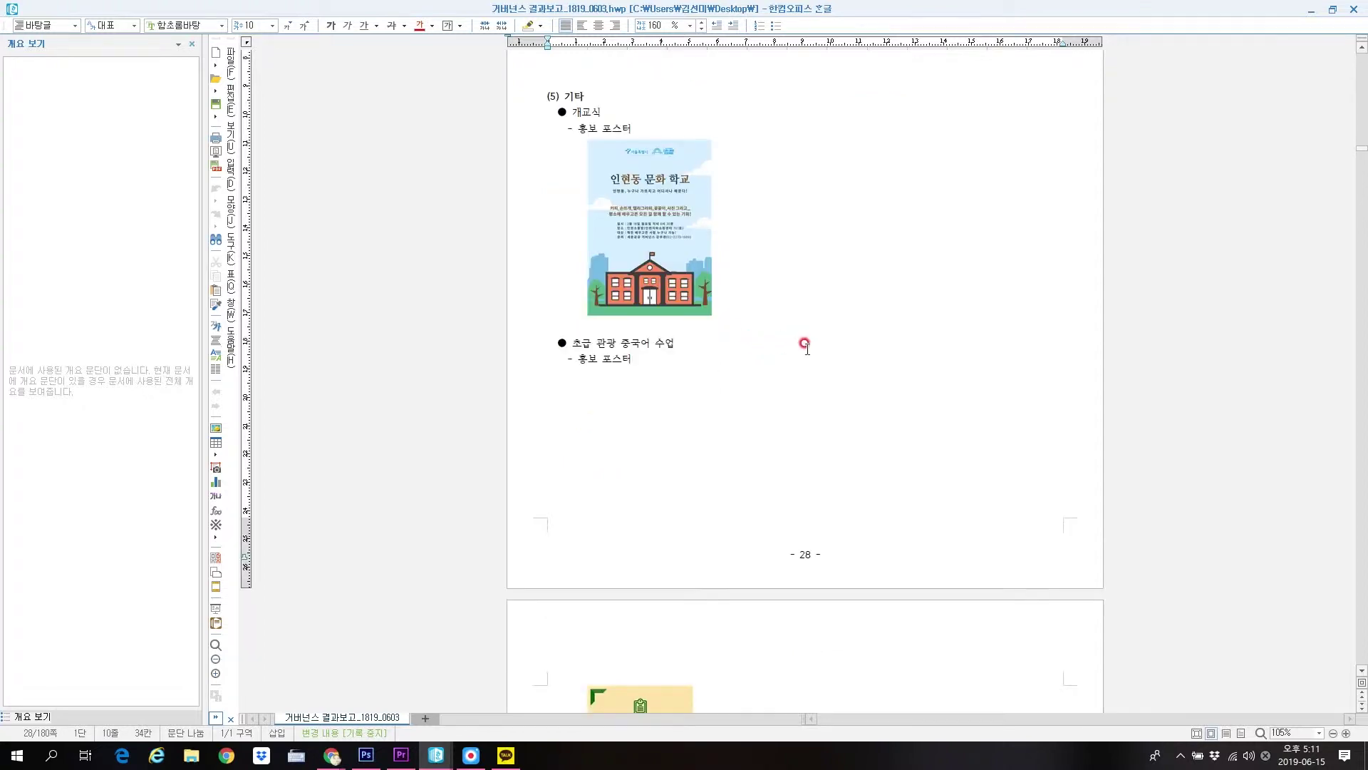
{"action": "scroll", "coordinate": [804, 344], "scroll_direction": "down", "scroll_amount": 12}
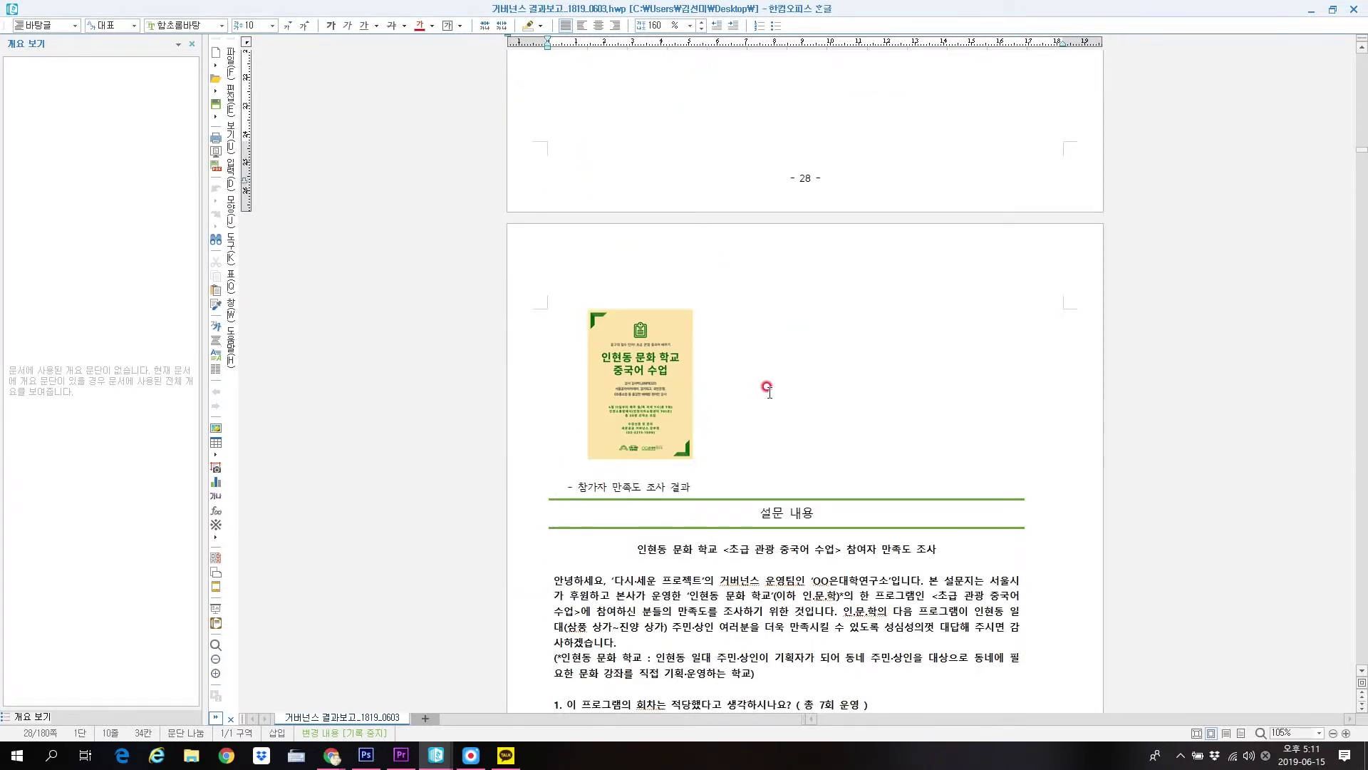
{"action": "scroll", "coordinate": [767, 387], "scroll_direction": "up", "scroll_amount": 15}
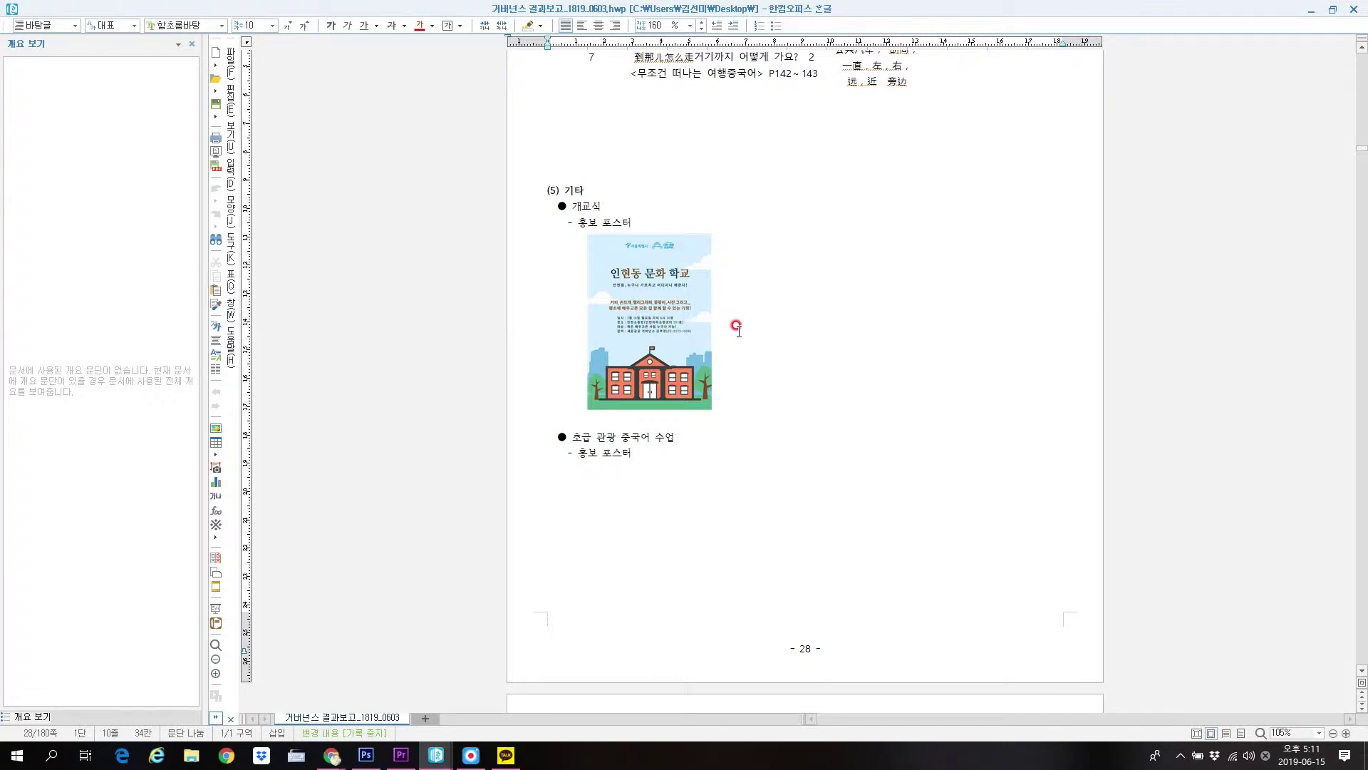
{"action": "scroll", "coordinate": [733, 328], "scroll_direction": "down", "scroll_amount": 2}
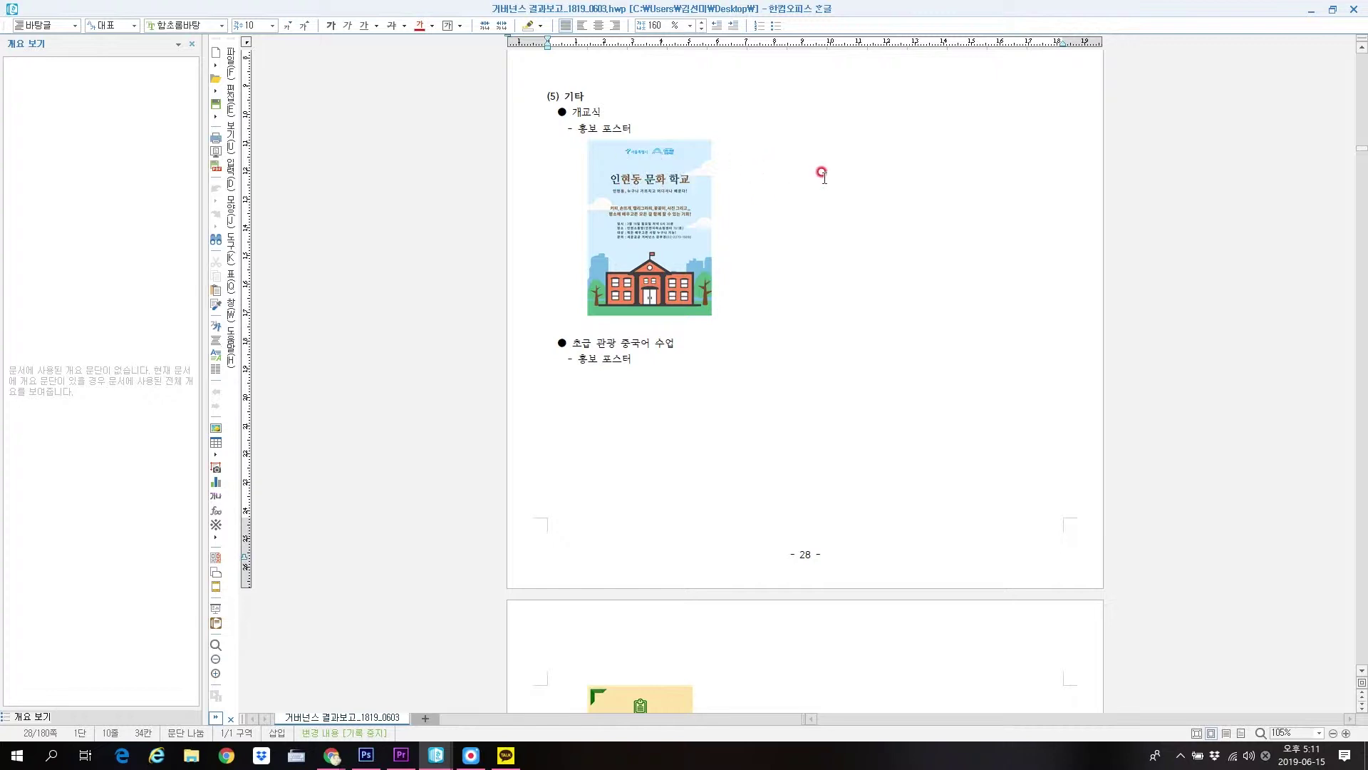
{"action": "scroll", "coordinate": [715, 513], "scroll_direction": "down", "scroll_amount": 3}
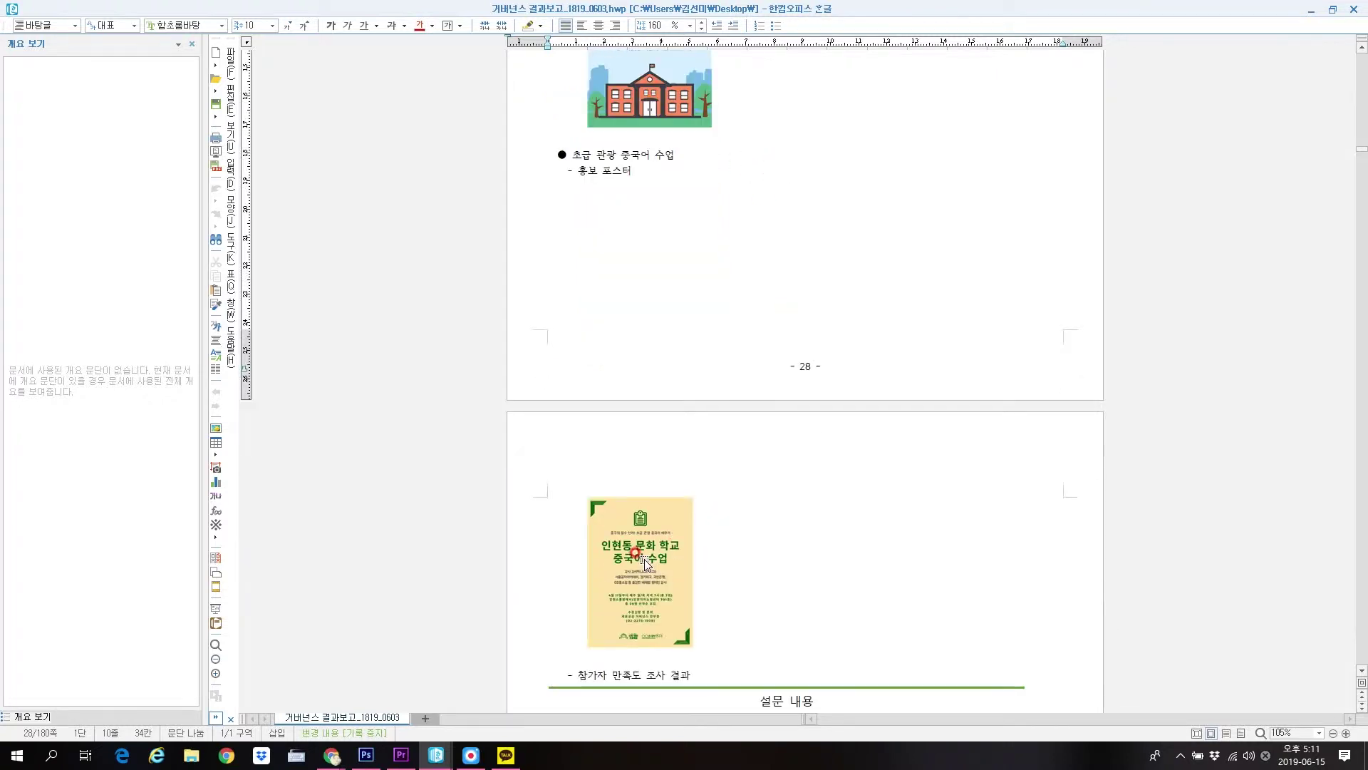
{"action": "scroll", "coordinate": [783, 494], "scroll_direction": "up", "scroll_amount": 2}
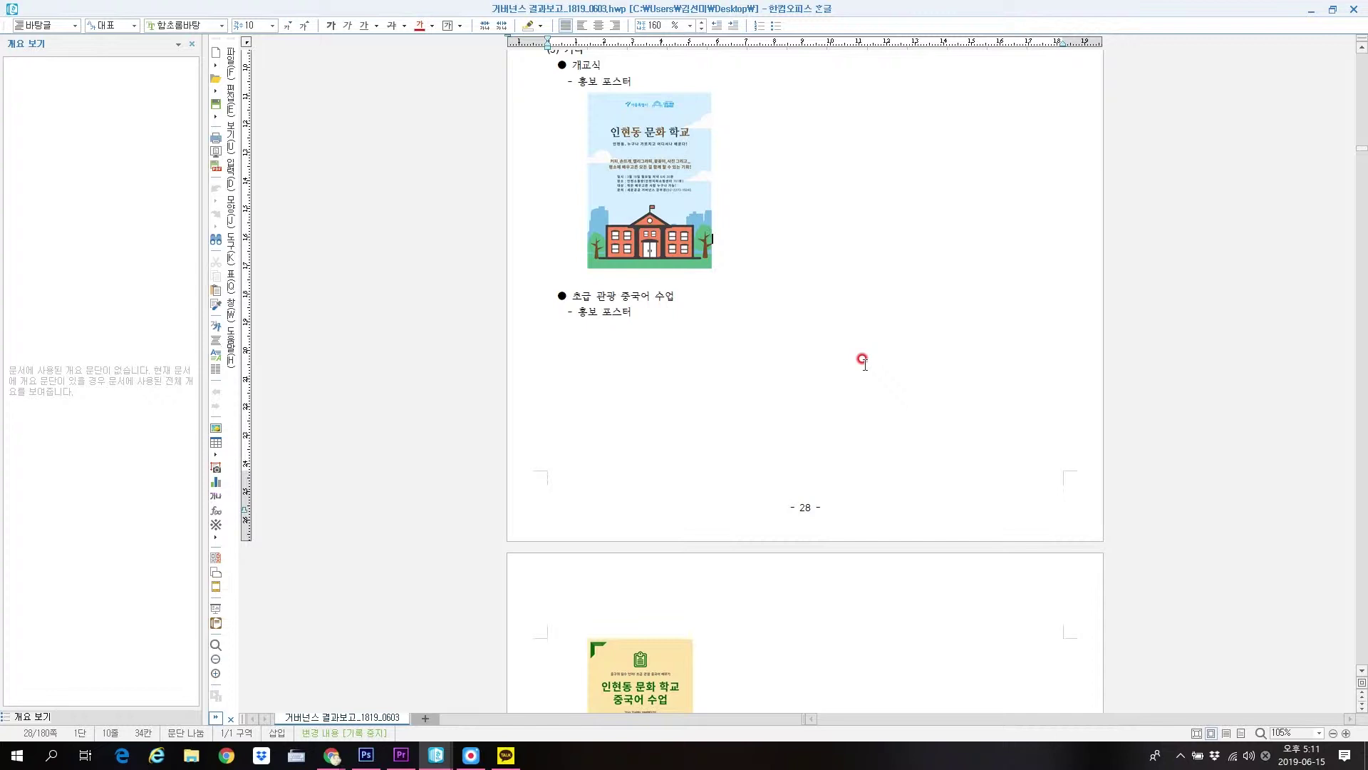
{"action": "scroll", "coordinate": [844, 302], "scroll_direction": "up", "scroll_amount": 2}
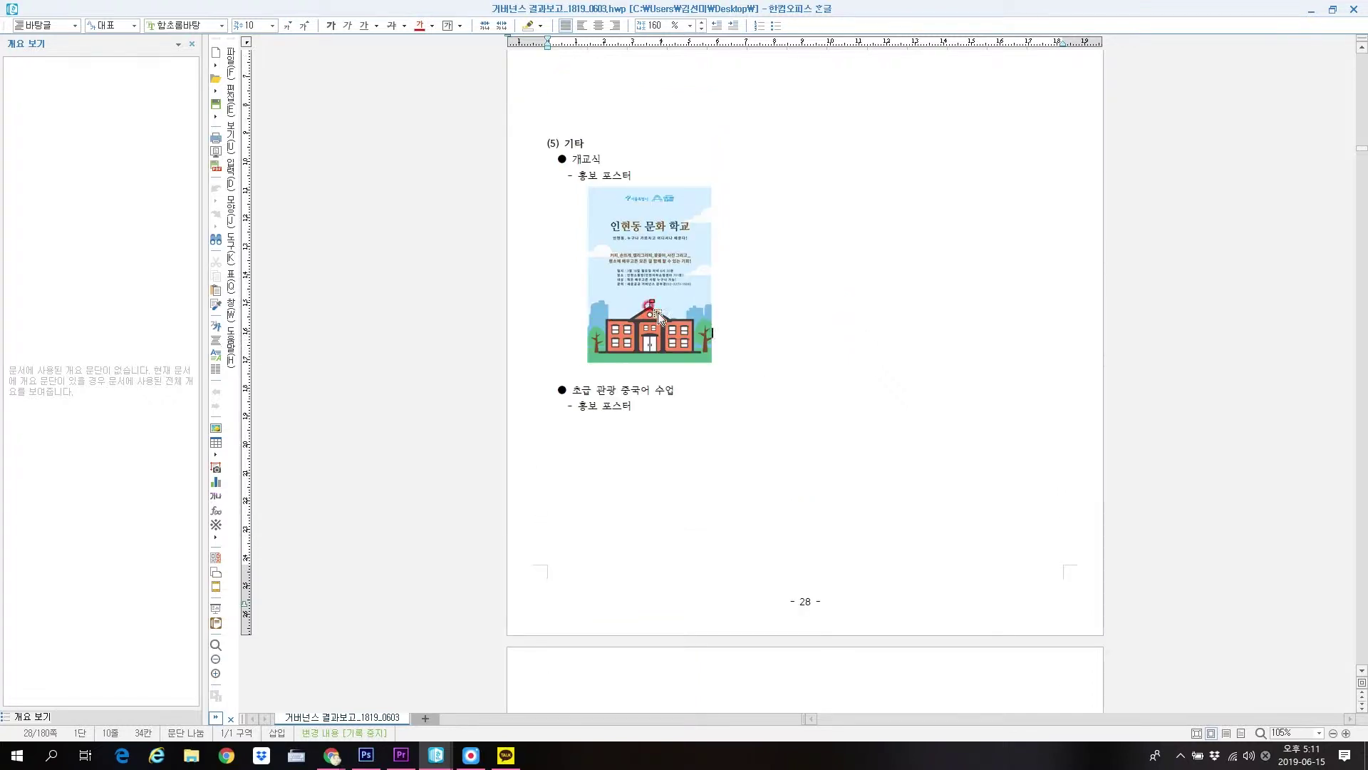
Inspect the scale ratio and the width and height of the 인현동 문화 학교 poster picture in its object properties
{"action": "left_click", "coordinate": [651, 290]}
{"action": "left_click", "coordinate": [651, 290]}
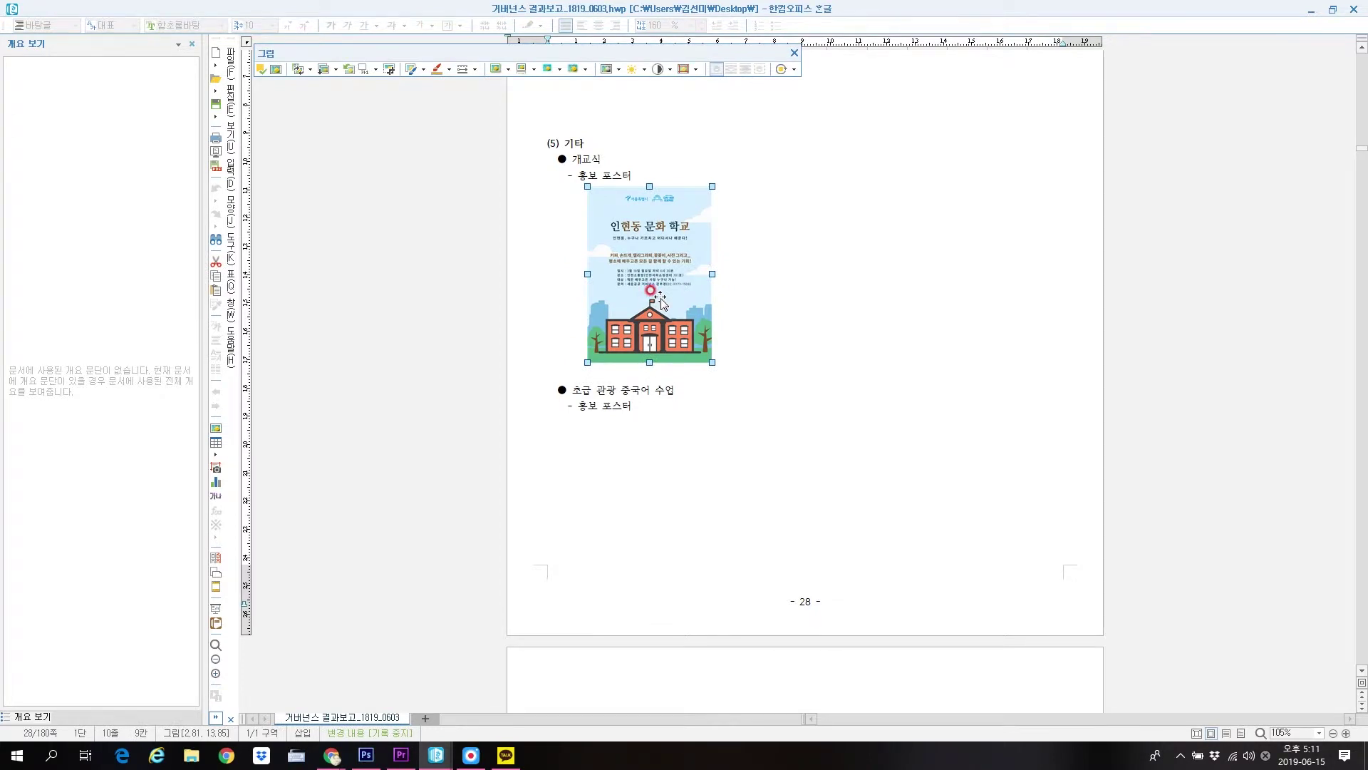
{"action": "left_click", "coordinate": [640, 268]}
{"action": "double_click", "coordinate": [656, 276]}
{"action": "left_click_drag", "start_coordinate": [725, 203], "coordinate": [1018, 154]}
{"action": "left_click", "coordinate": [924, 166]}
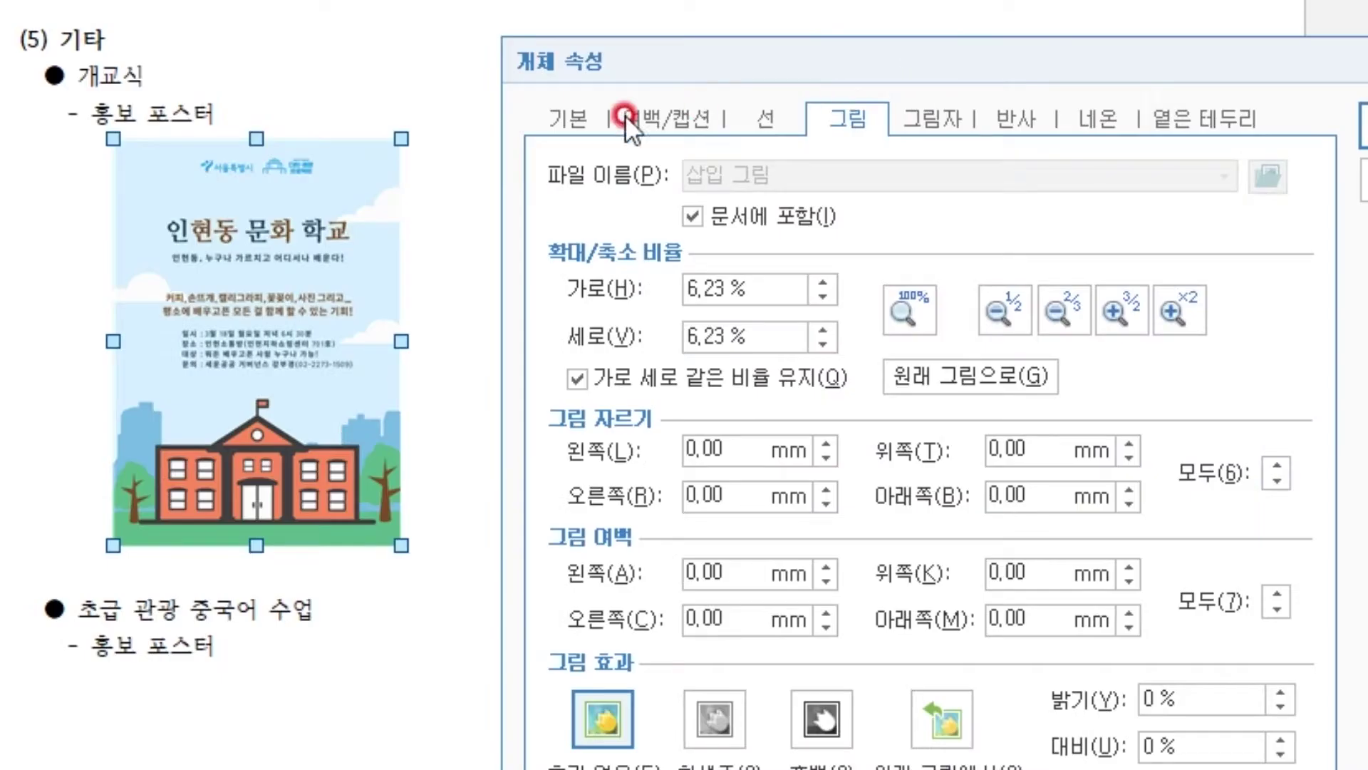
{"action": "left_click", "coordinate": [788, 178]}
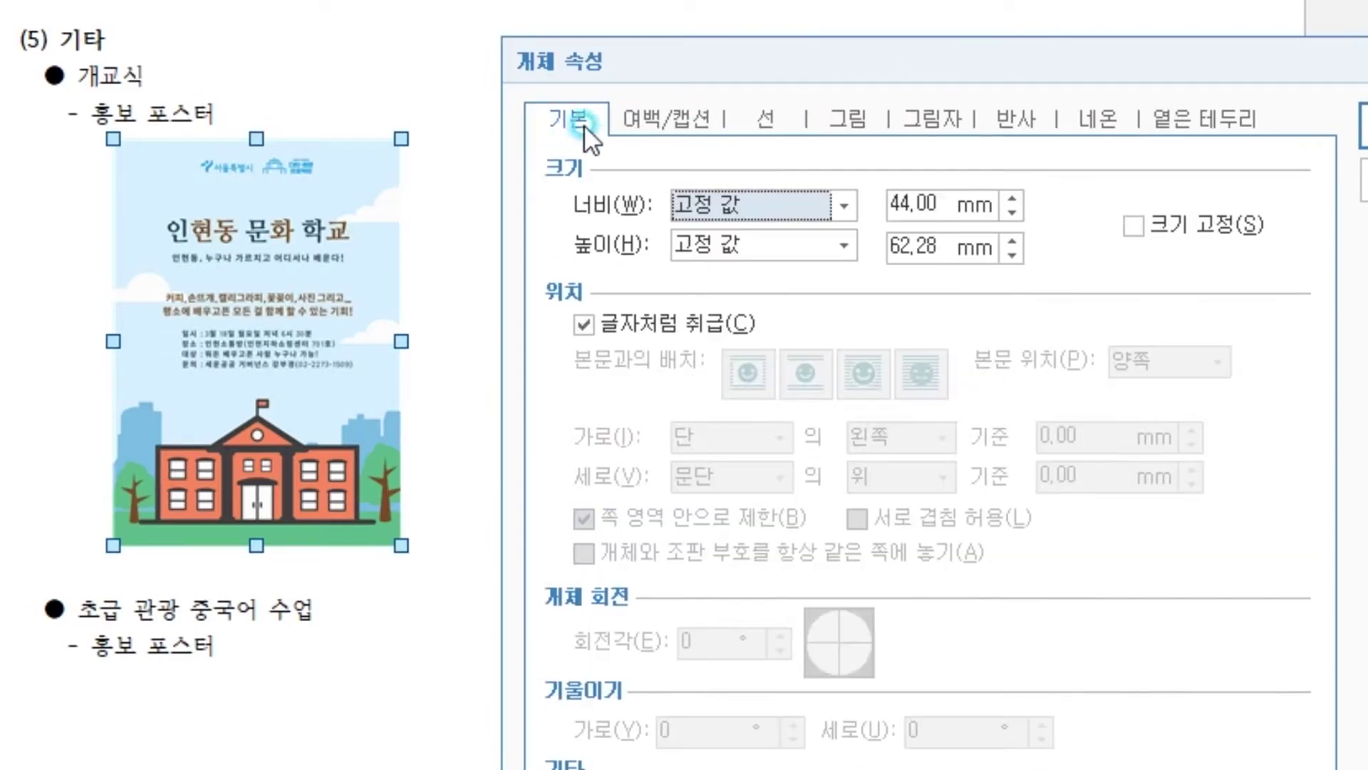
{"action": "left_click", "coordinate": [853, 114]}
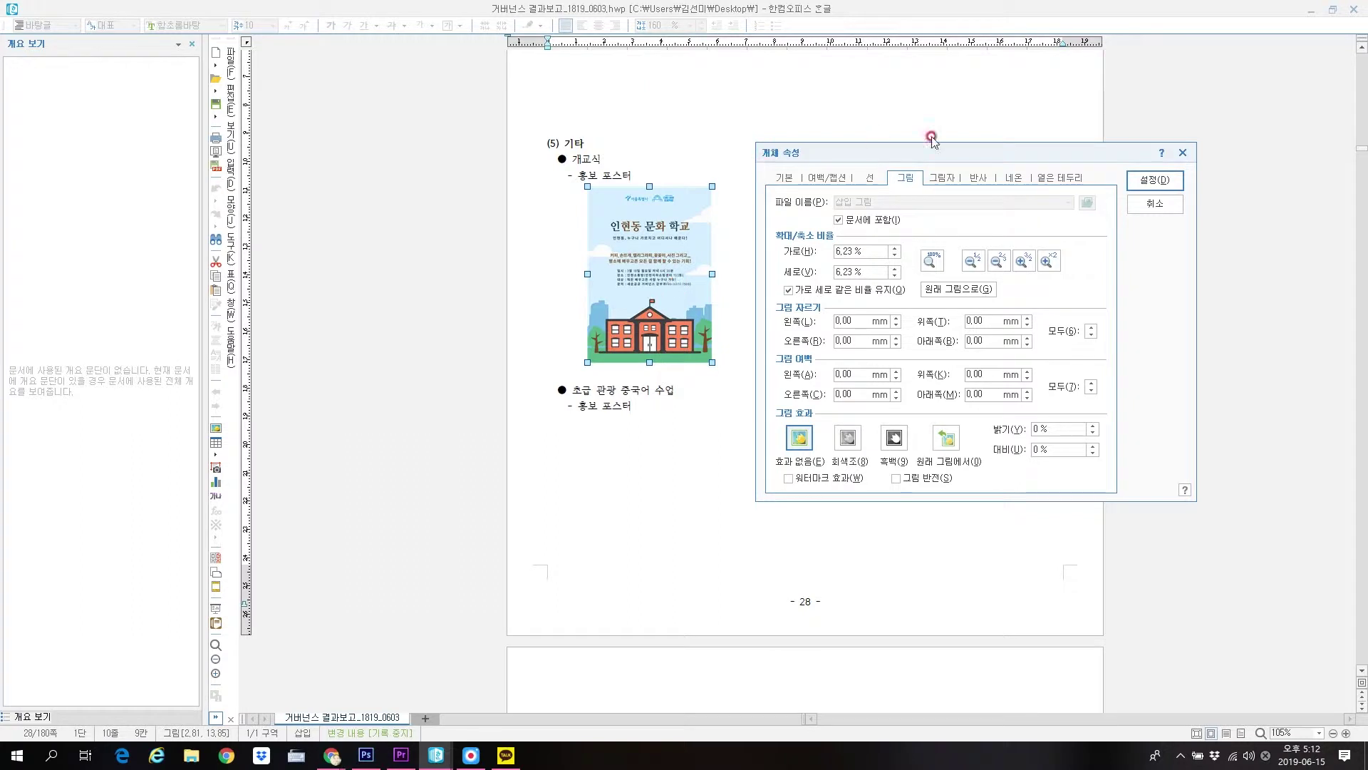
{"action": "left_click", "coordinate": [1167, 217]}
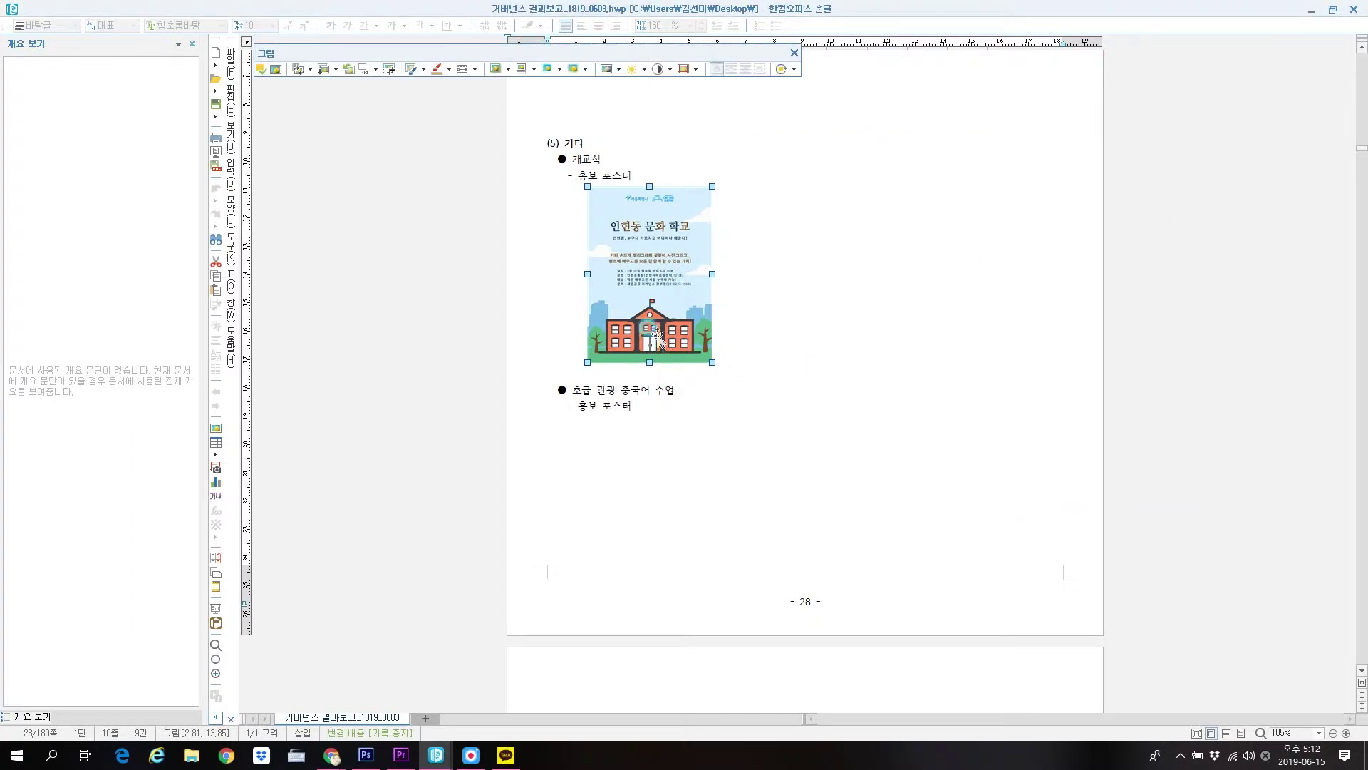
Copy the 인현동 문화 학교 poster picture on page 28 to the clipboard
{"action": "left_click", "coordinate": [645, 284]}
{"action": "left_click", "coordinate": [724, 288]}
{"action": "left_click", "coordinate": [656, 270]}
{"action": "right_click", "coordinate": [656, 270]}
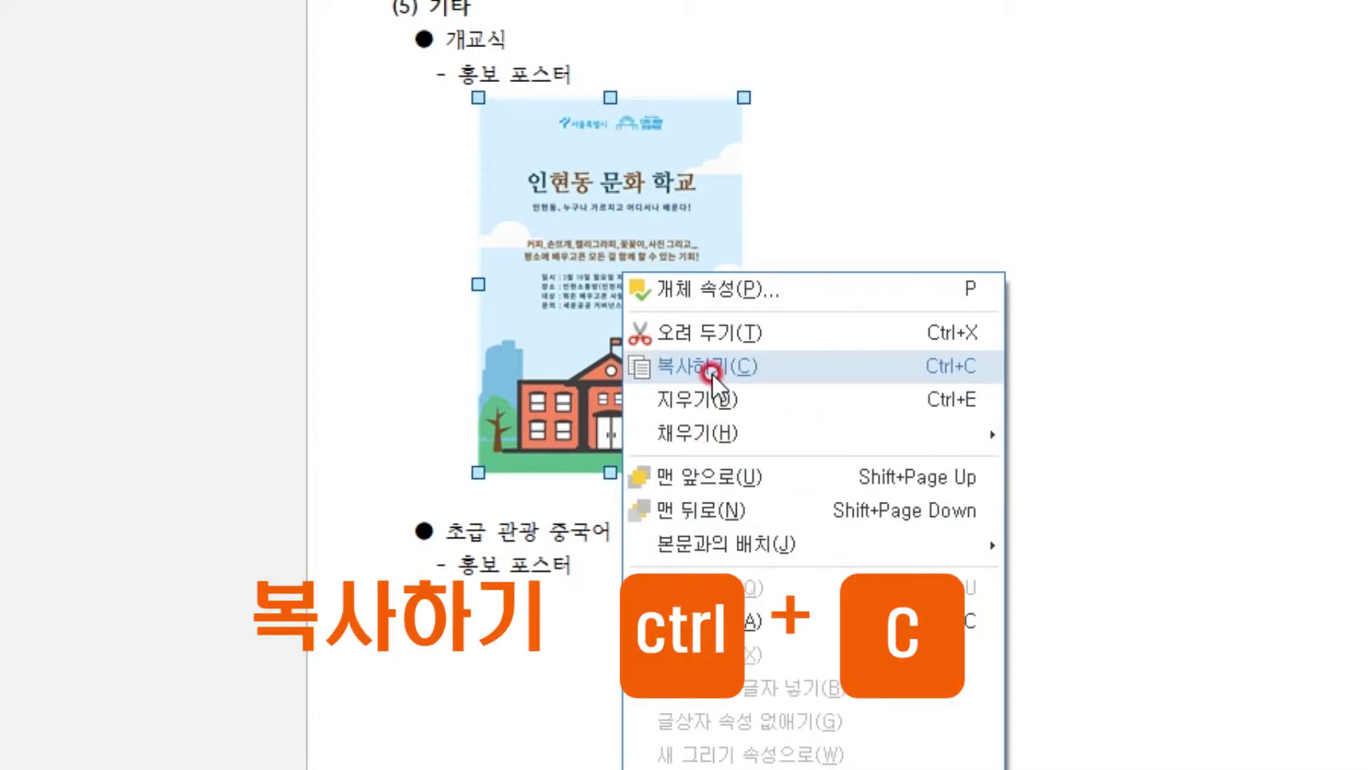
{"action": "left_click", "coordinate": [772, 374]}
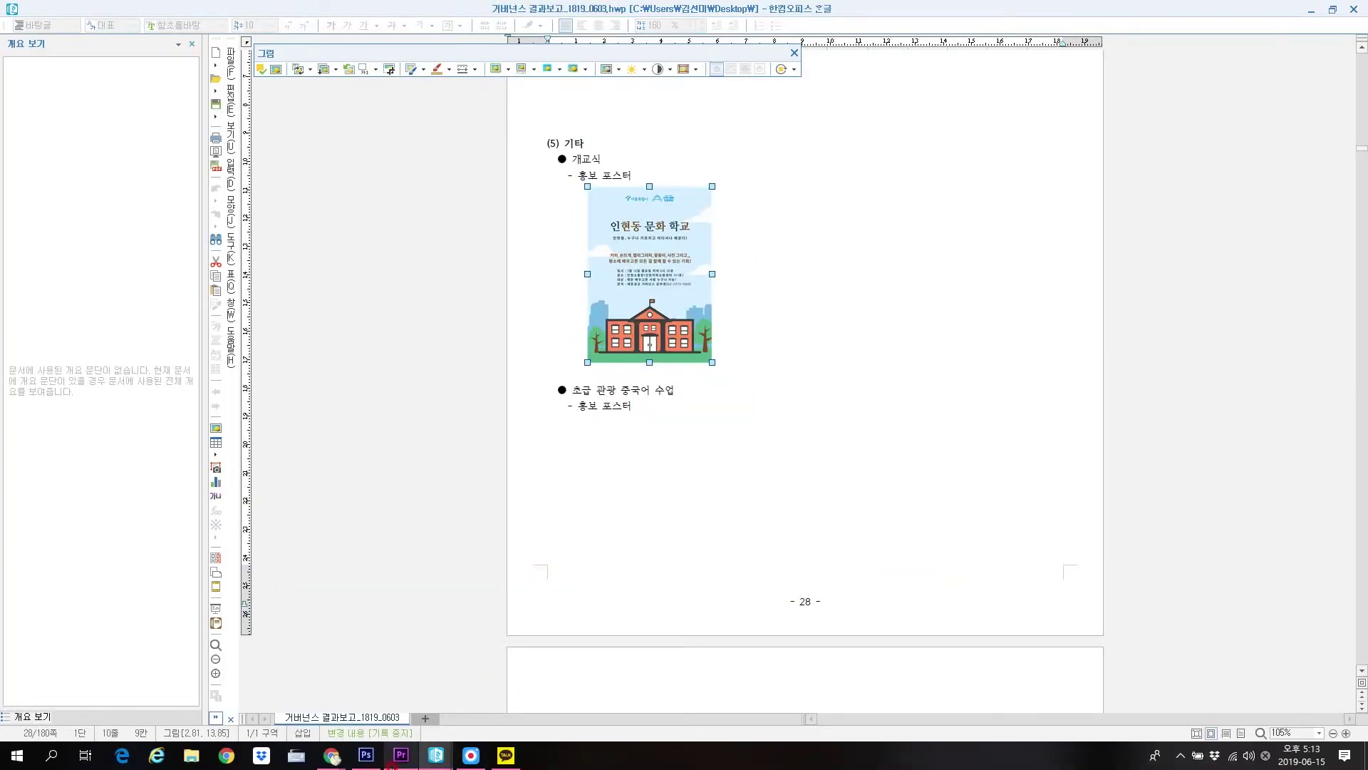
Switch to Photoshop and create a new document from the Clipboard preset, 166 × 235 pixels at 72 pixels/inch
{"action": "left_click", "coordinate": [367, 755]}
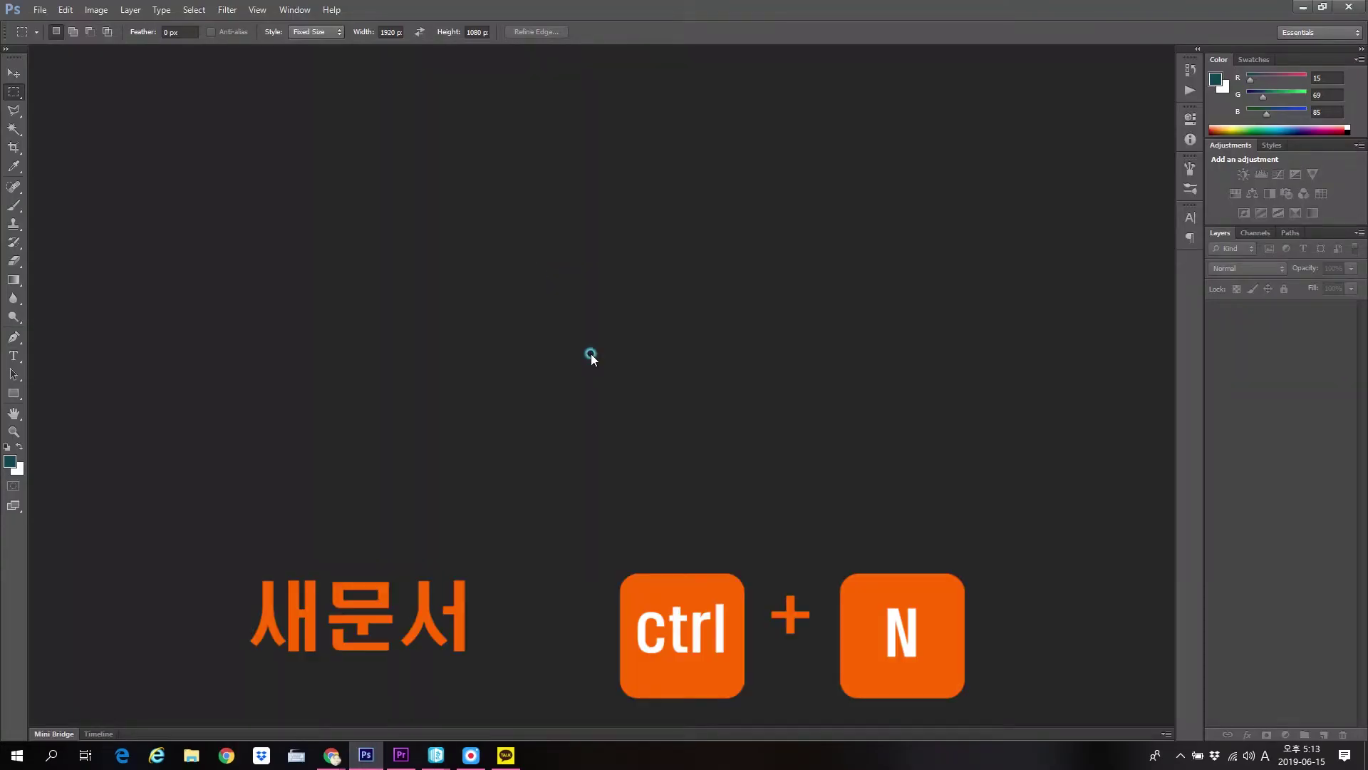
{"action": "left_click", "coordinate": [40, 9]}
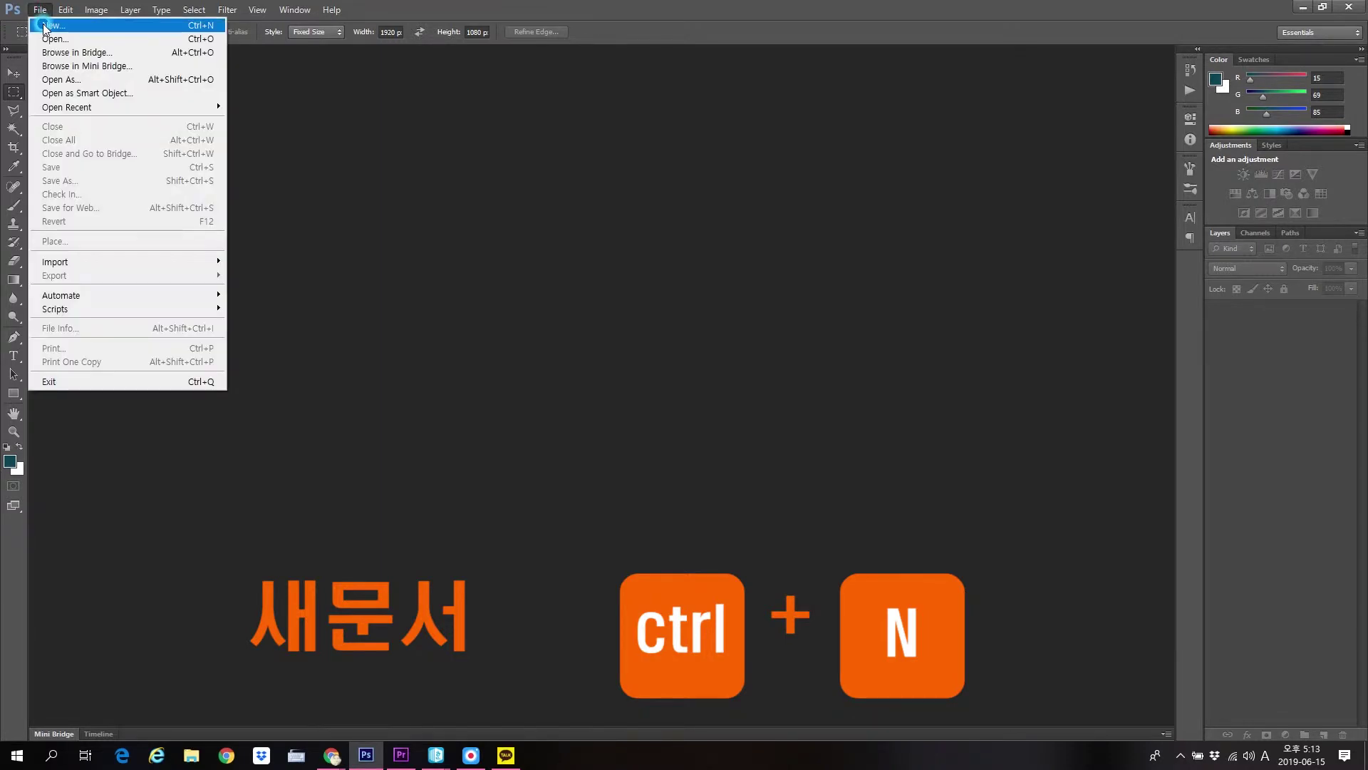
{"action": "left_click", "coordinate": [678, 399]}
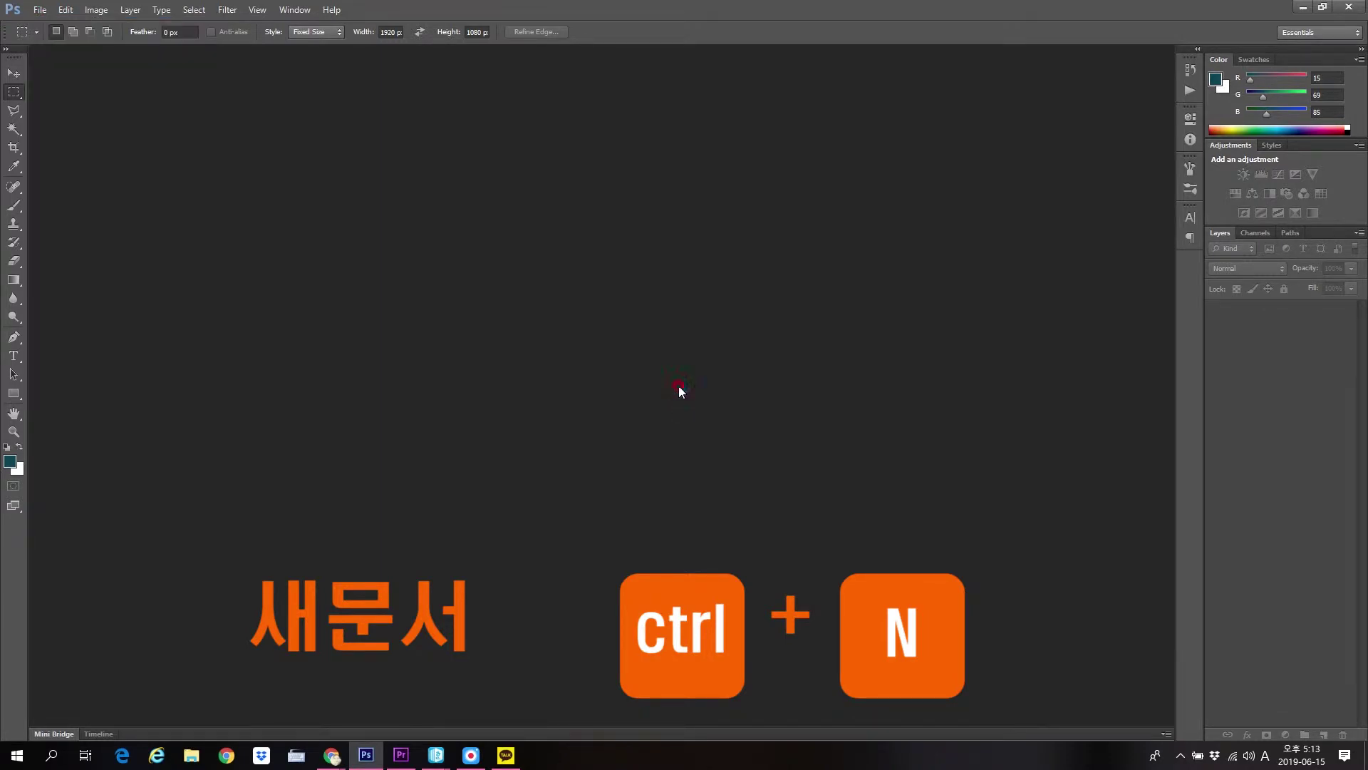
{"action": "key", "text": "ctrl+n"}
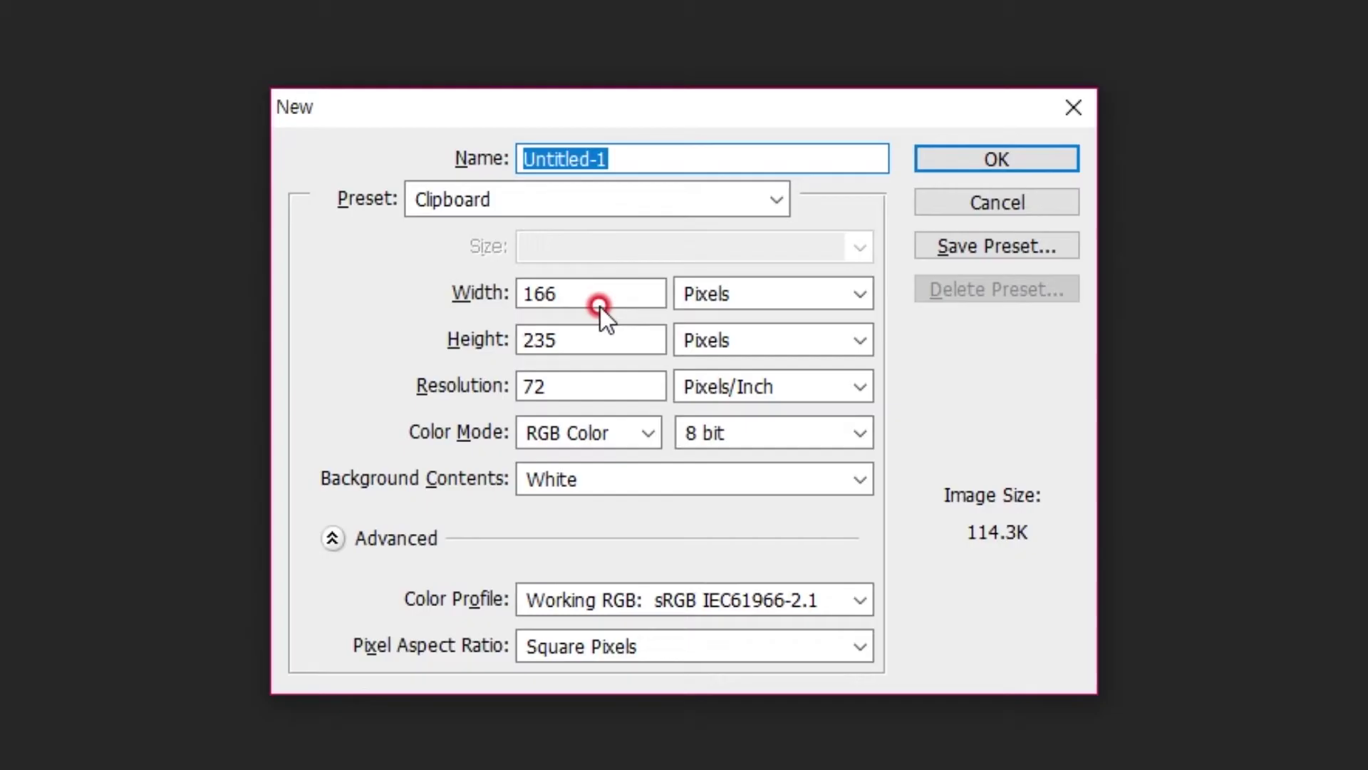
{"action": "left_click", "coordinate": [600, 306]}
{"action": "left_click", "coordinate": [969, 156]}
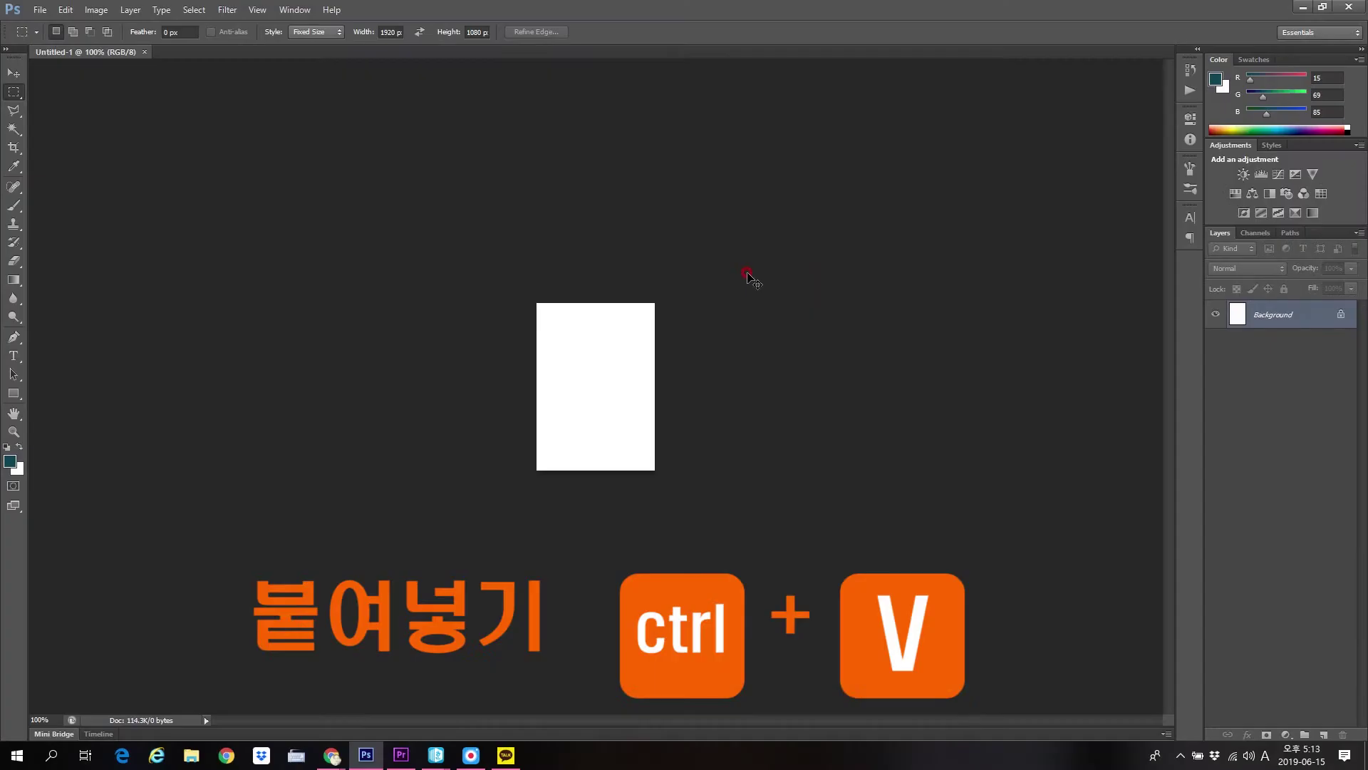
Paste the copied poster into the new document, and close that document without saving
{"action": "key", "text": "ctrl+v"}
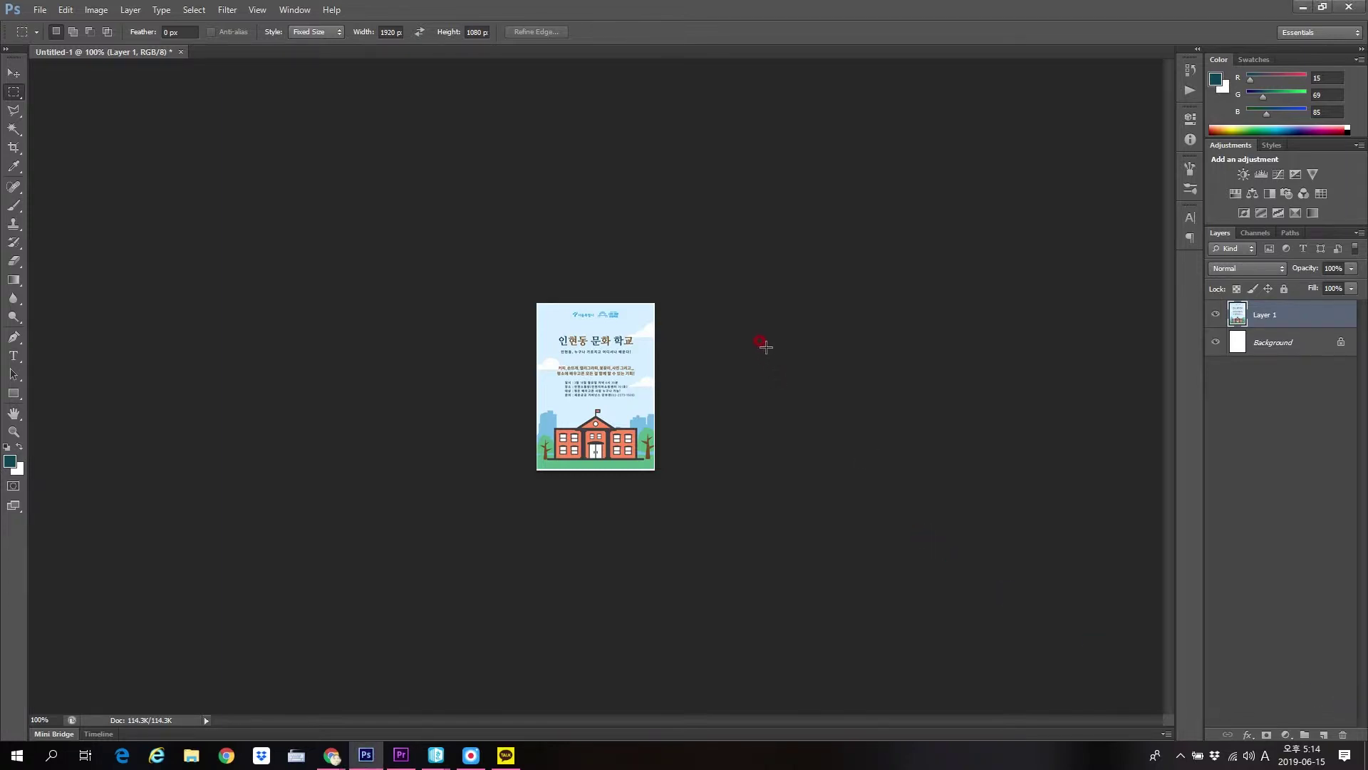
{"action": "left_click", "coordinate": [182, 52]}
{"action": "left_click", "coordinate": [688, 284]}
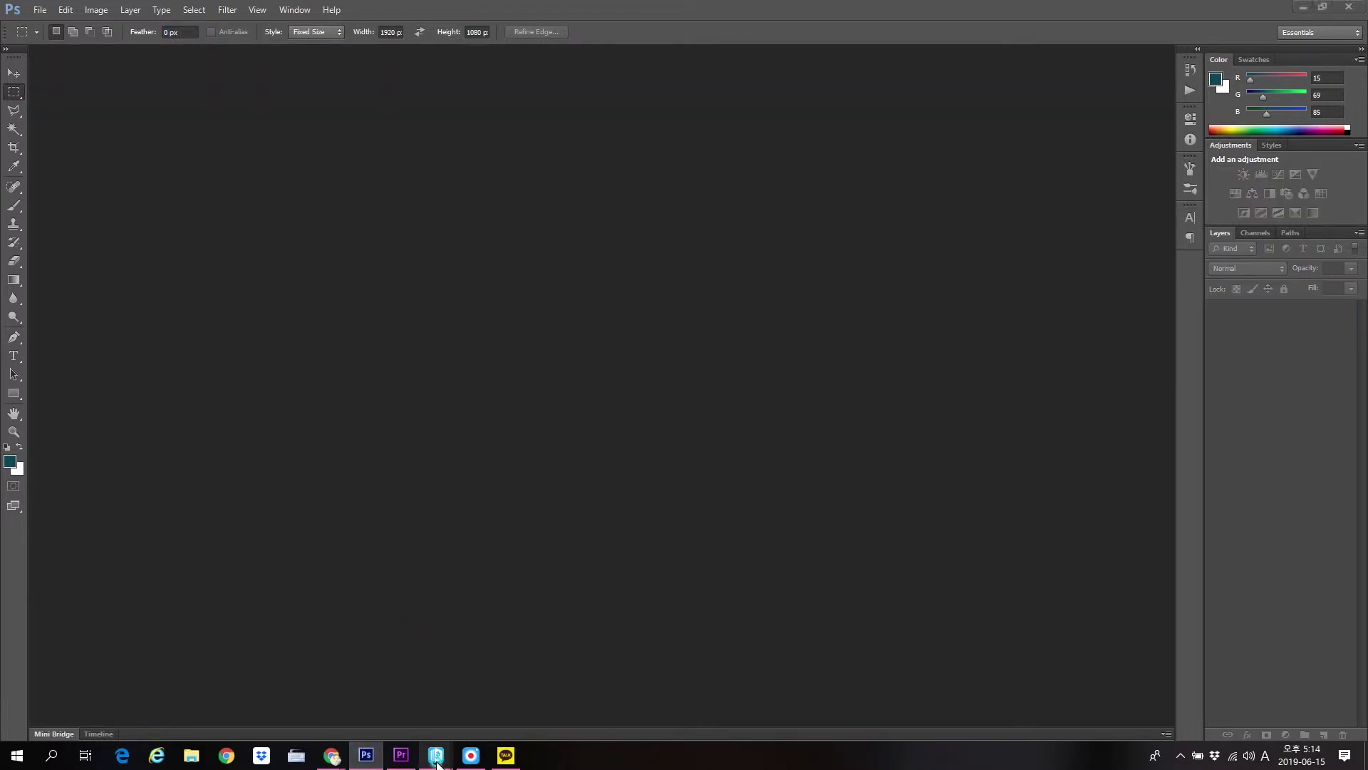
Switch to the Hancom report and restore the 인현동 문화 학교 poster on page 28 to its original picture size at 100% scale
{"action": "mouse_move", "coordinate": [438, 759]}
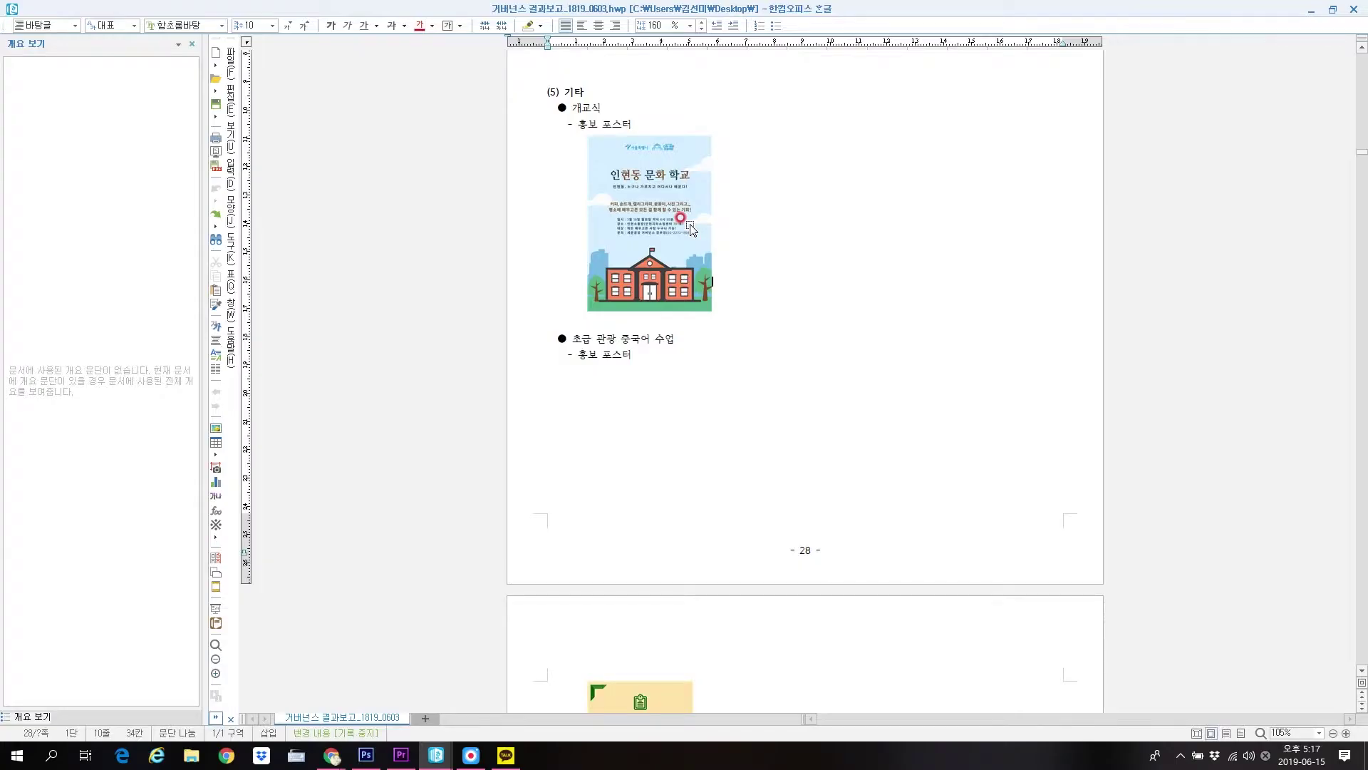
{"action": "left_click", "coordinate": [655, 228]}
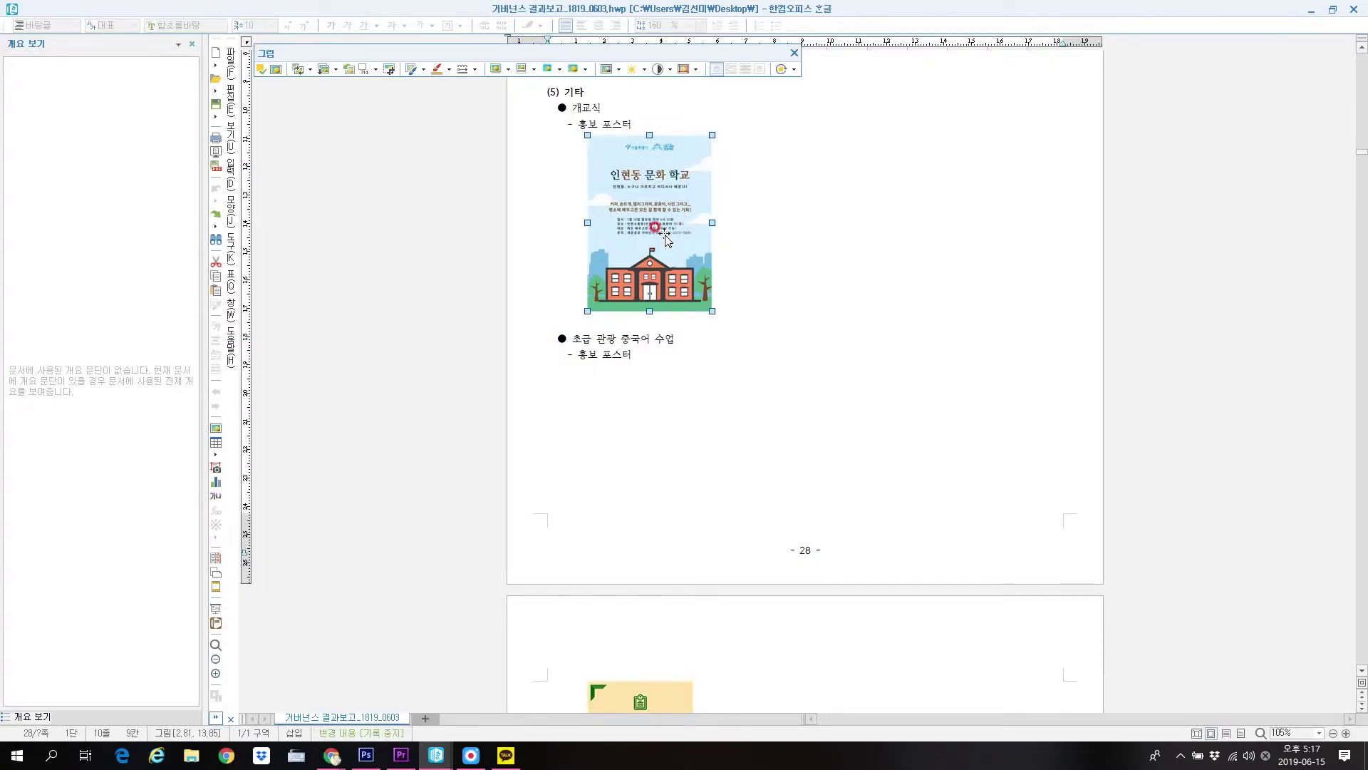
{"action": "double_click", "coordinate": [664, 237]}
{"action": "left_click", "coordinate": [615, 243]}
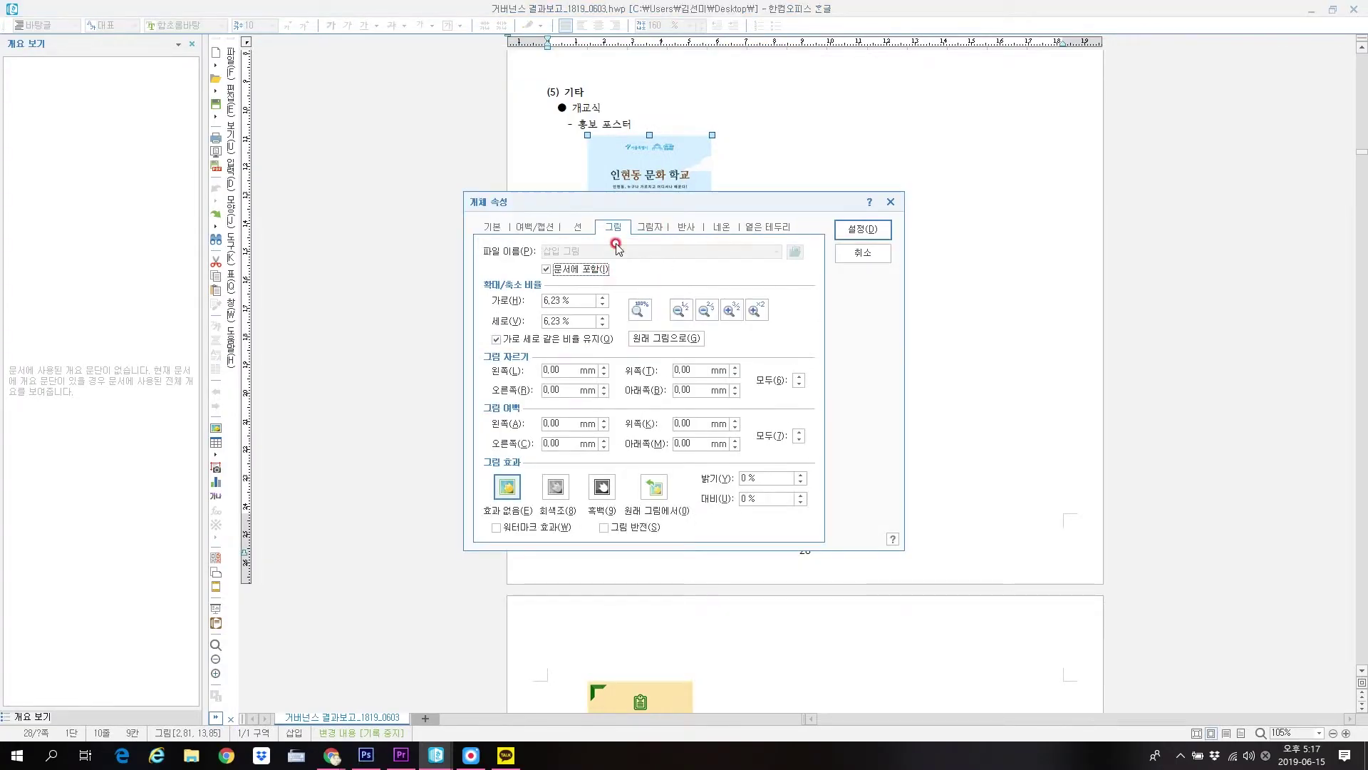
{"action": "left_click_drag", "start_coordinate": [663, 202], "coordinate": [960, 118]}
{"action": "left_click", "coordinate": [944, 232]}
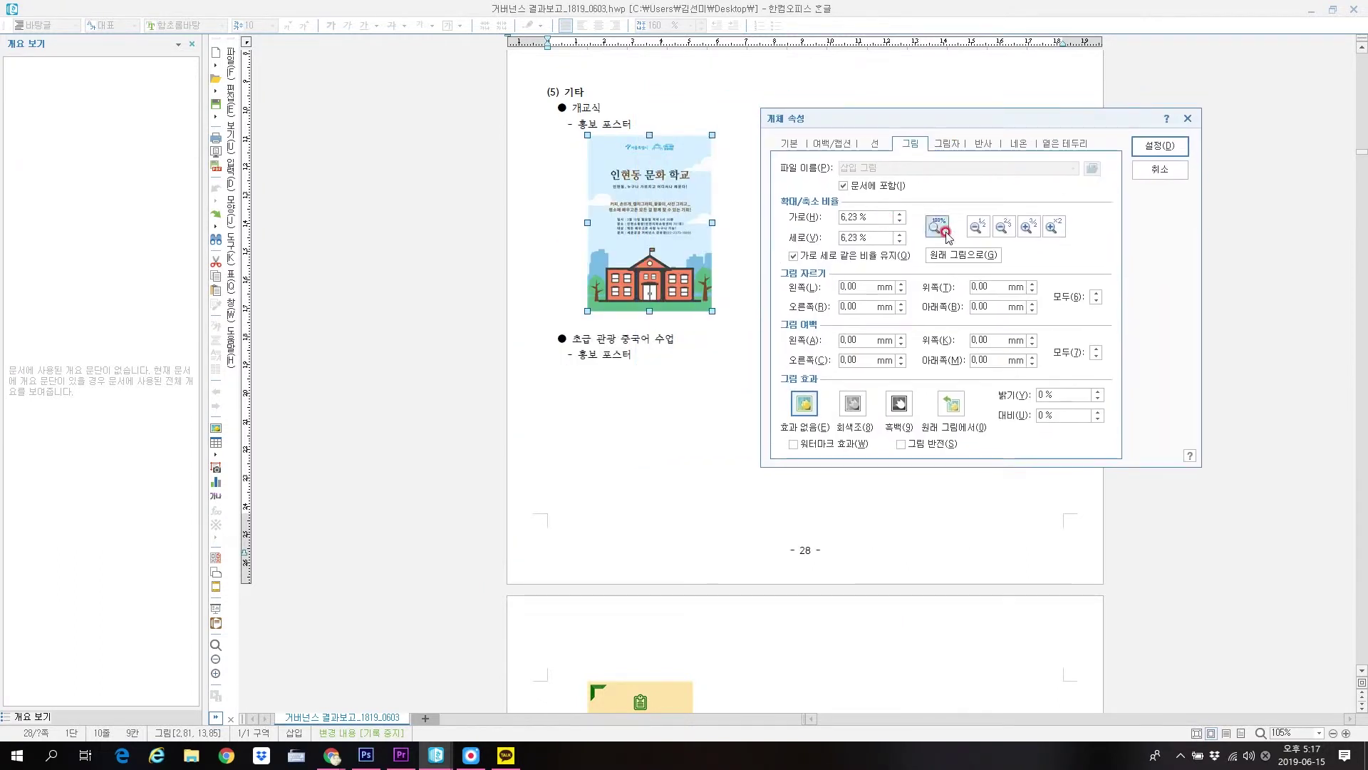
{"action": "left_click", "coordinate": [1138, 169]}
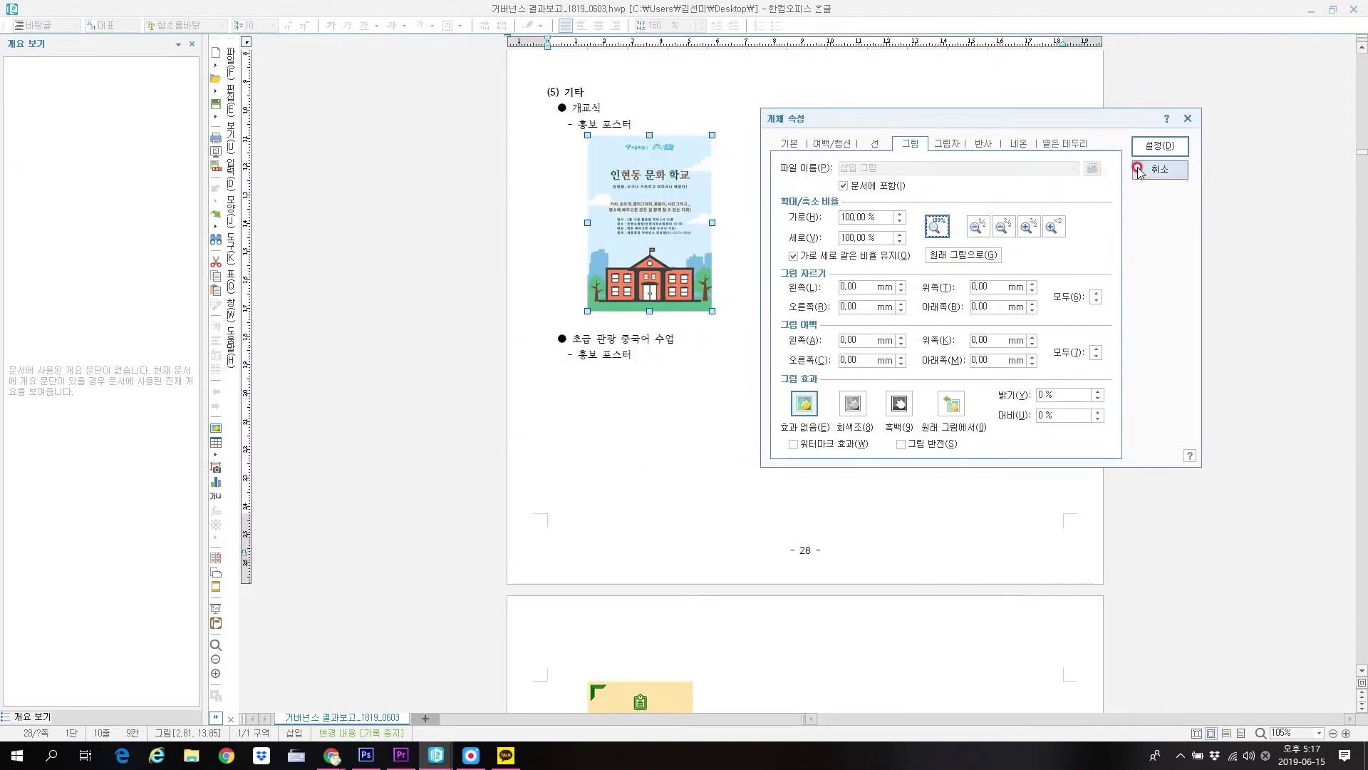
{"action": "left_click", "coordinate": [958, 255]}
{"action": "left_click", "coordinate": [1139, 147]}
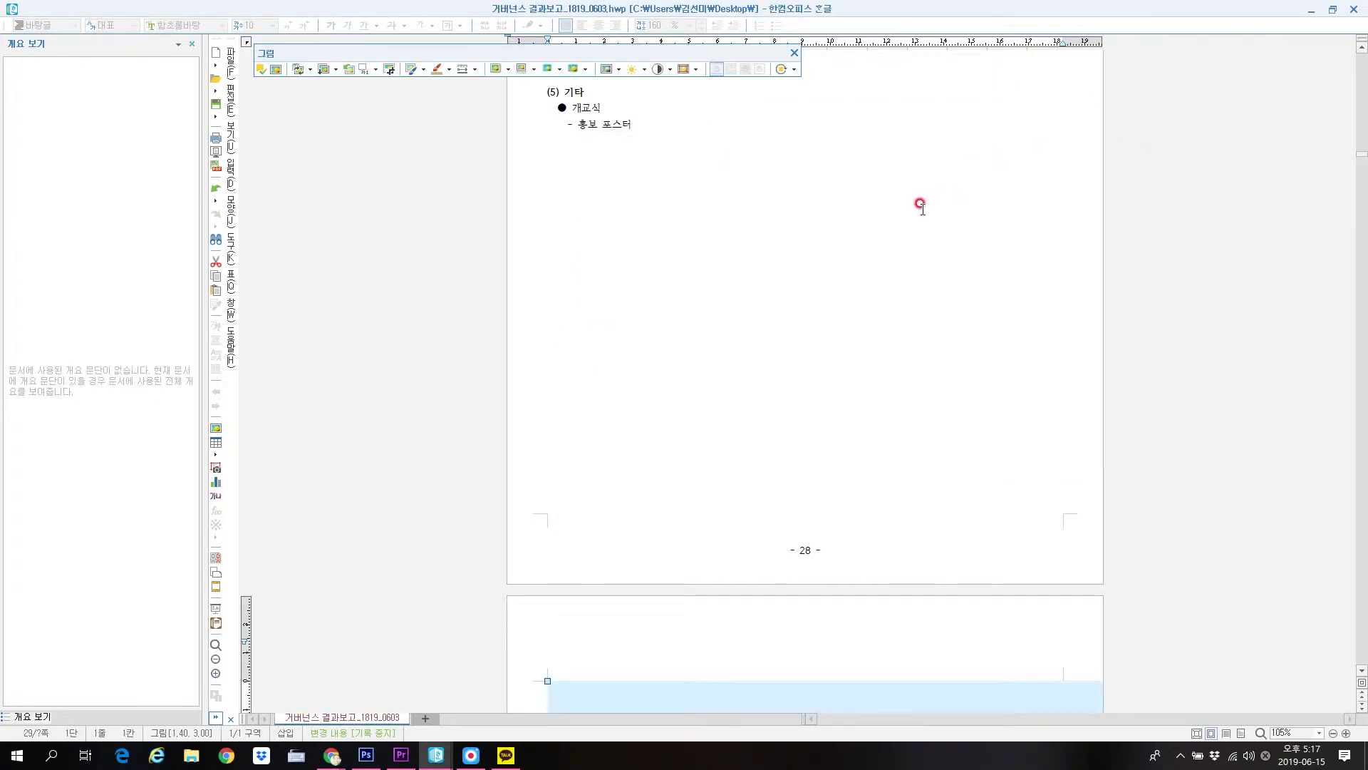
Copy the full-size poster picture to the clipboard, and undo its enlargement in the report
{"action": "scroll", "coordinate": [906, 268], "scroll_direction": "down", "scroll_amount": 3}
{"action": "scroll", "coordinate": [909, 276], "scroll_direction": "down", "scroll_amount": 6}
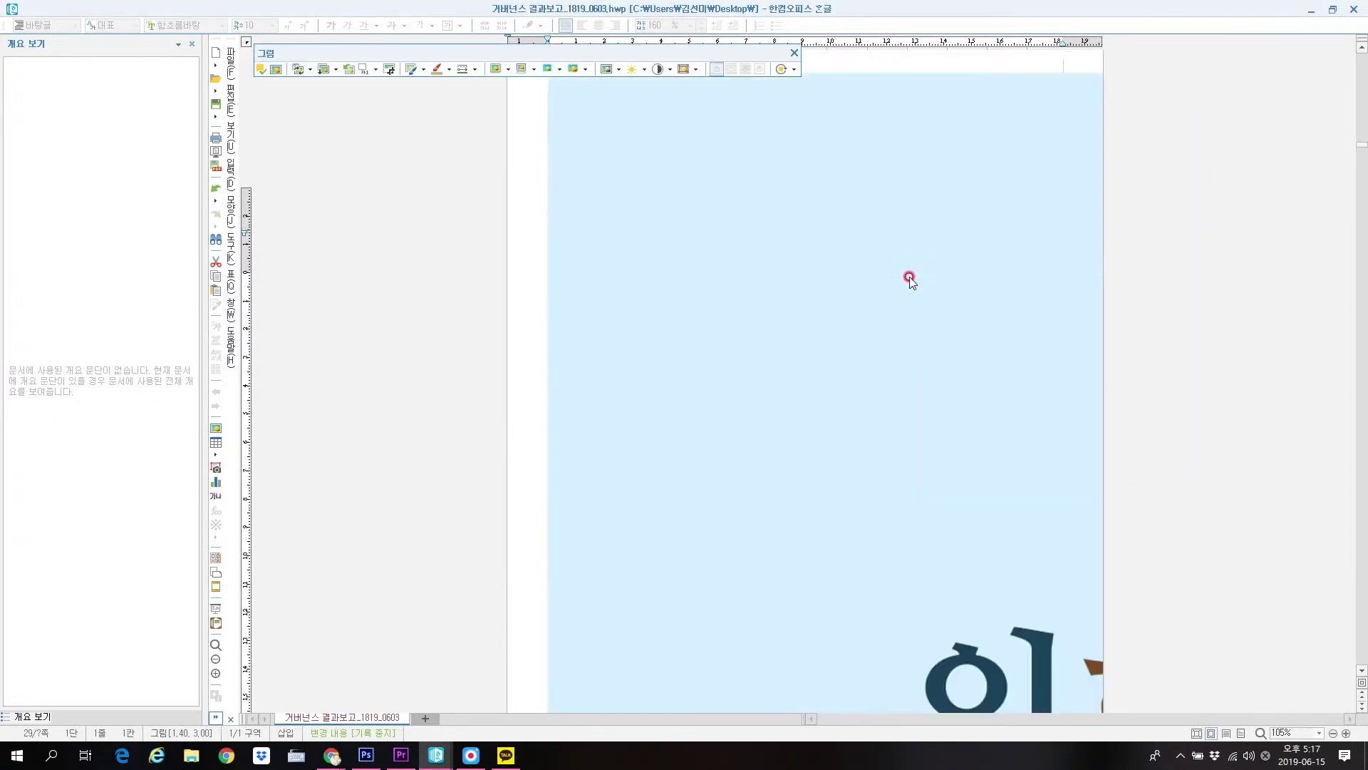
{"action": "scroll", "coordinate": [909, 277], "scroll_direction": "up", "scroll_amount": 3}
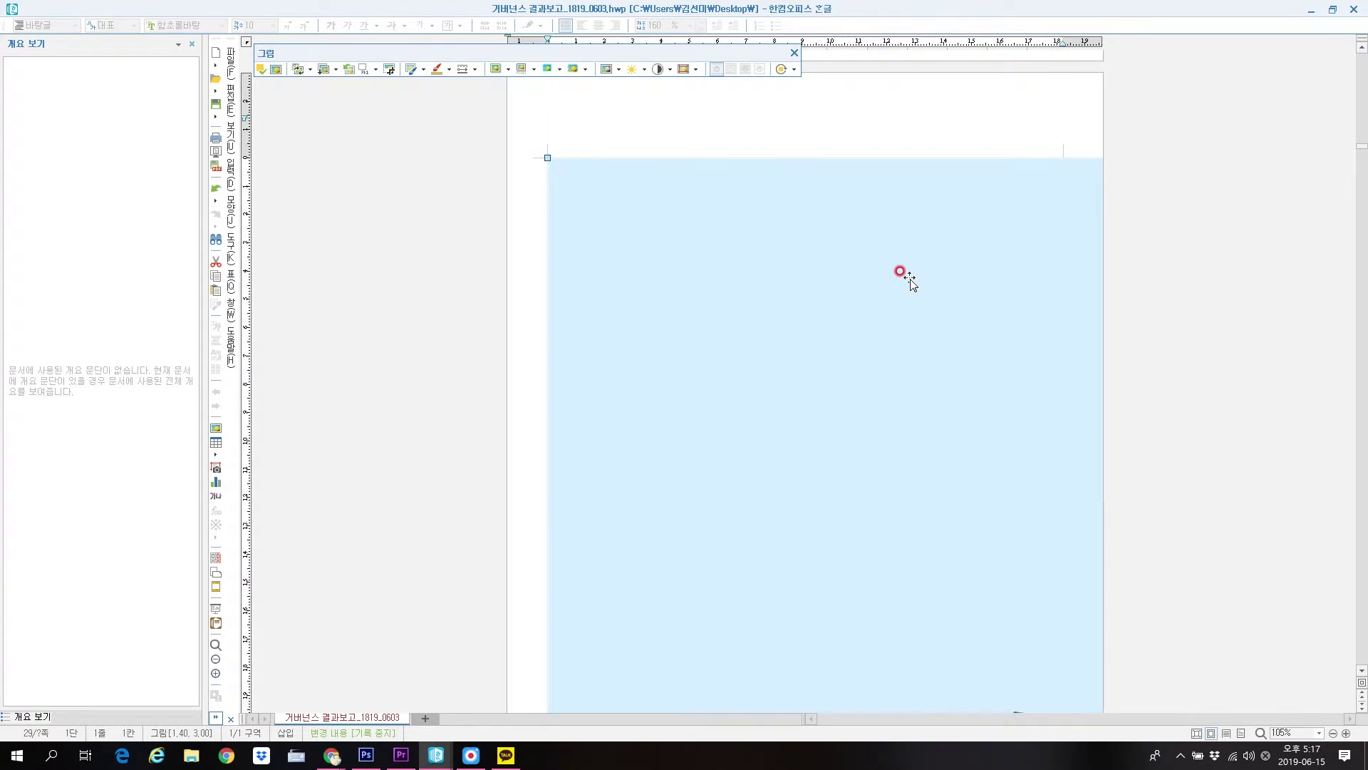
{"action": "scroll", "coordinate": [927, 300], "scroll_direction": "down", "scroll_amount": 6}
{"action": "scroll", "coordinate": [955, 331], "scroll_direction": "up", "scroll_amount": 3}
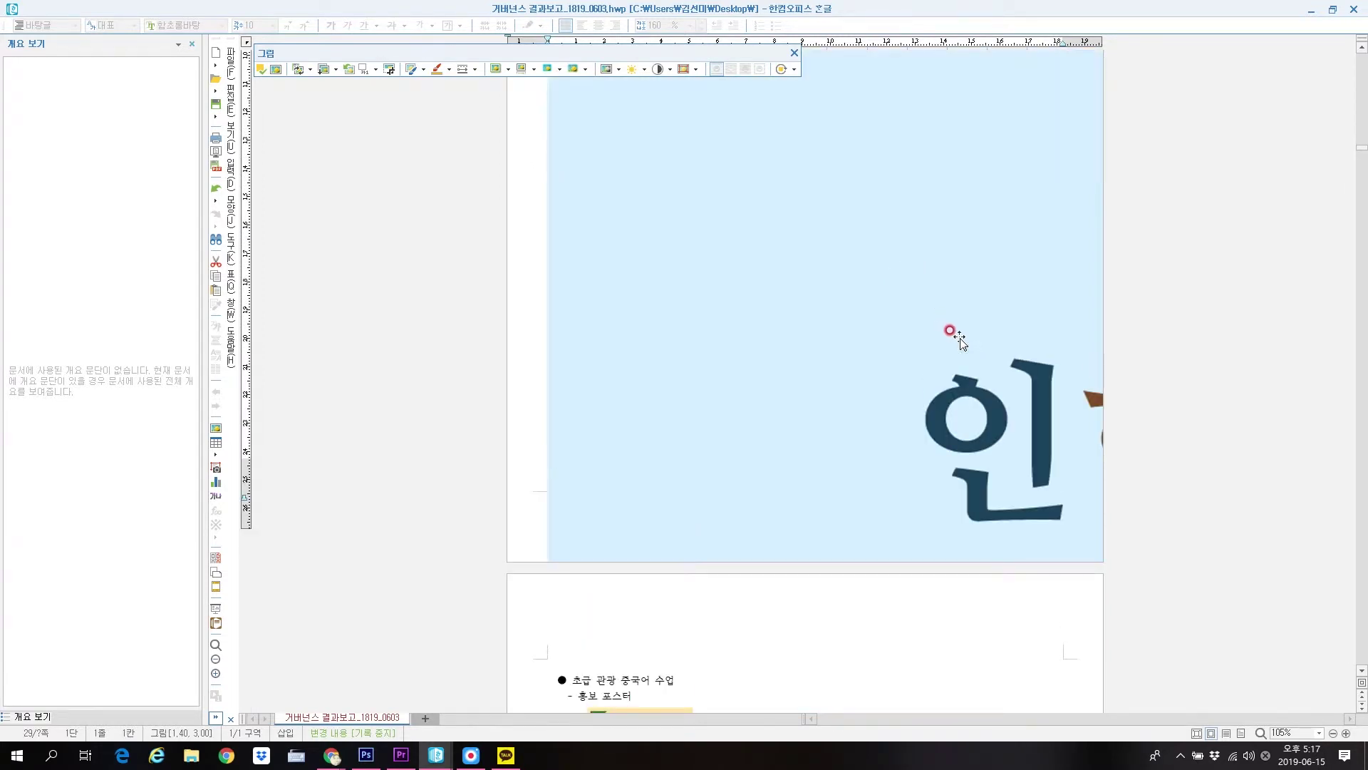
{"action": "scroll", "coordinate": [959, 338], "scroll_direction": "up", "scroll_amount": 3}
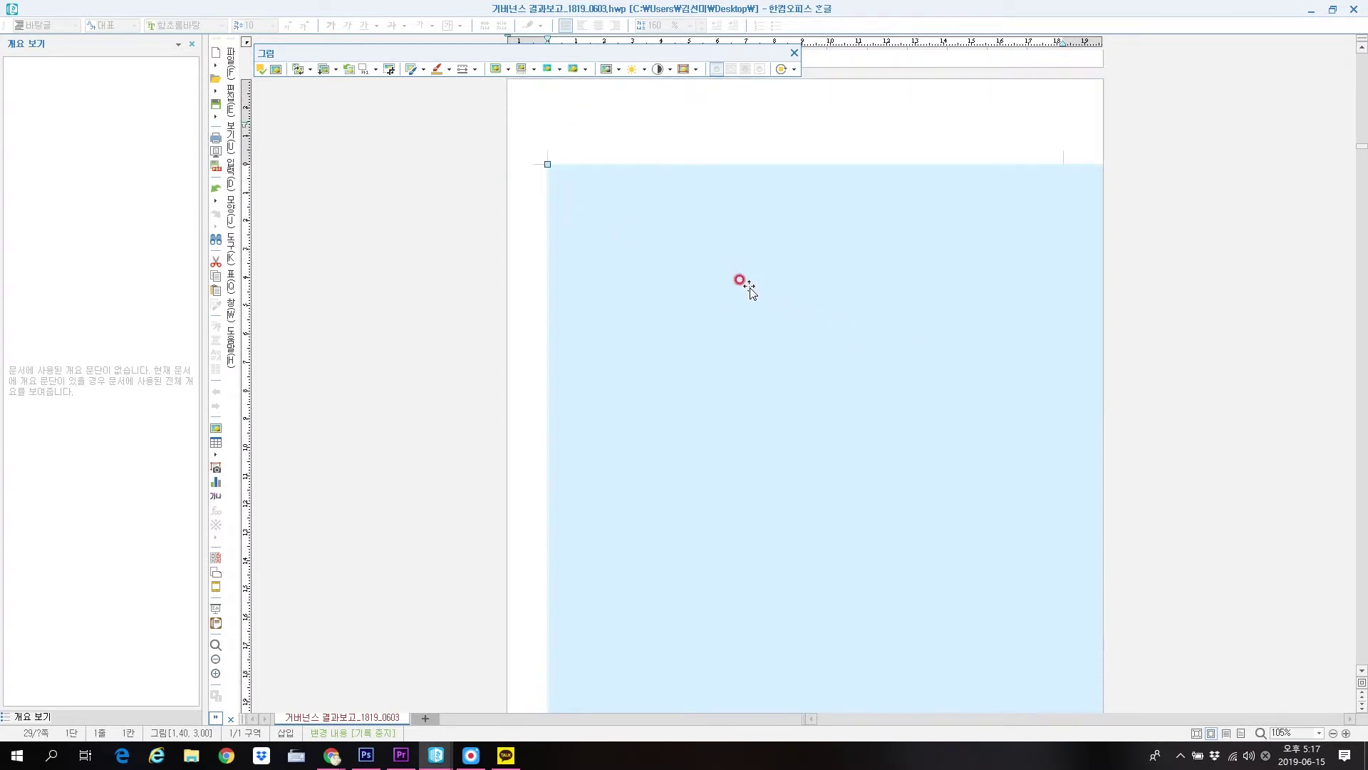
{"action": "key", "text": "ctrl+c"}
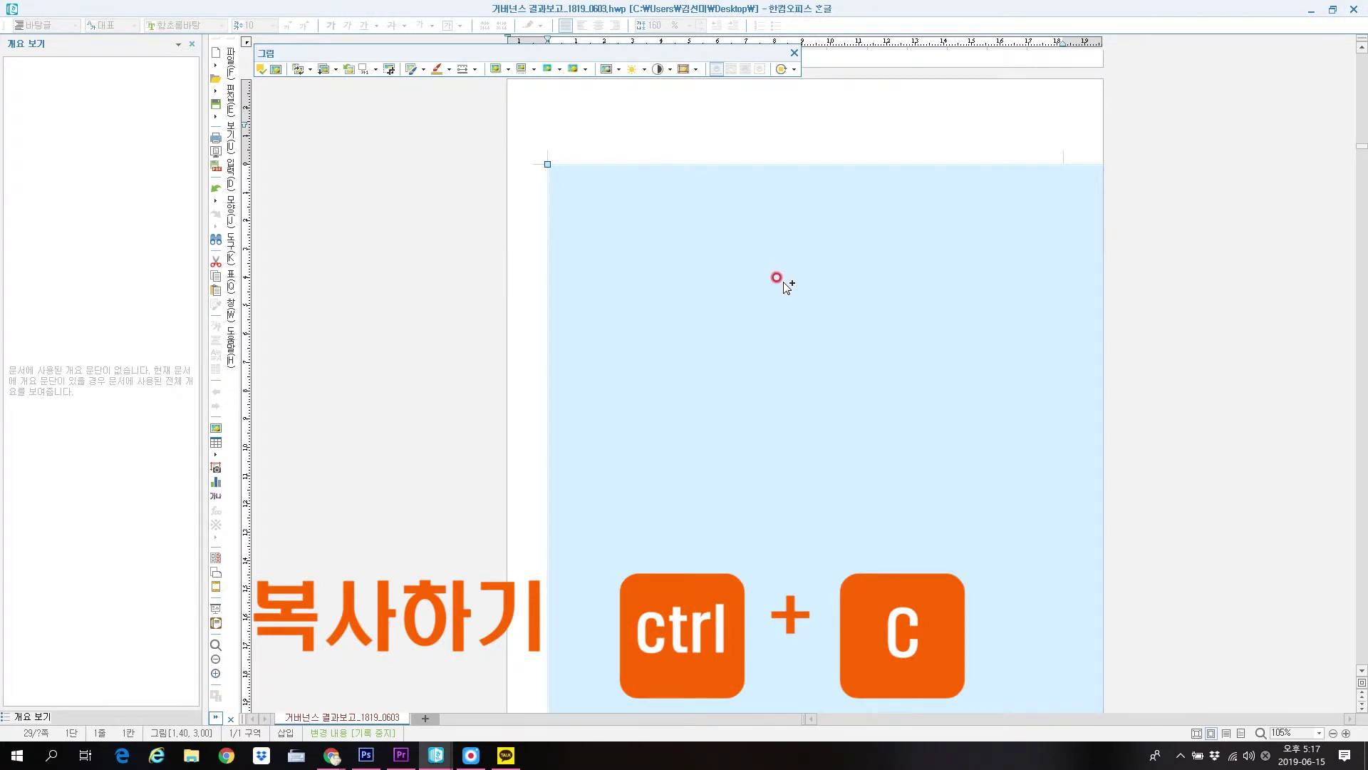
{"action": "right_click", "coordinate": [796, 273]}
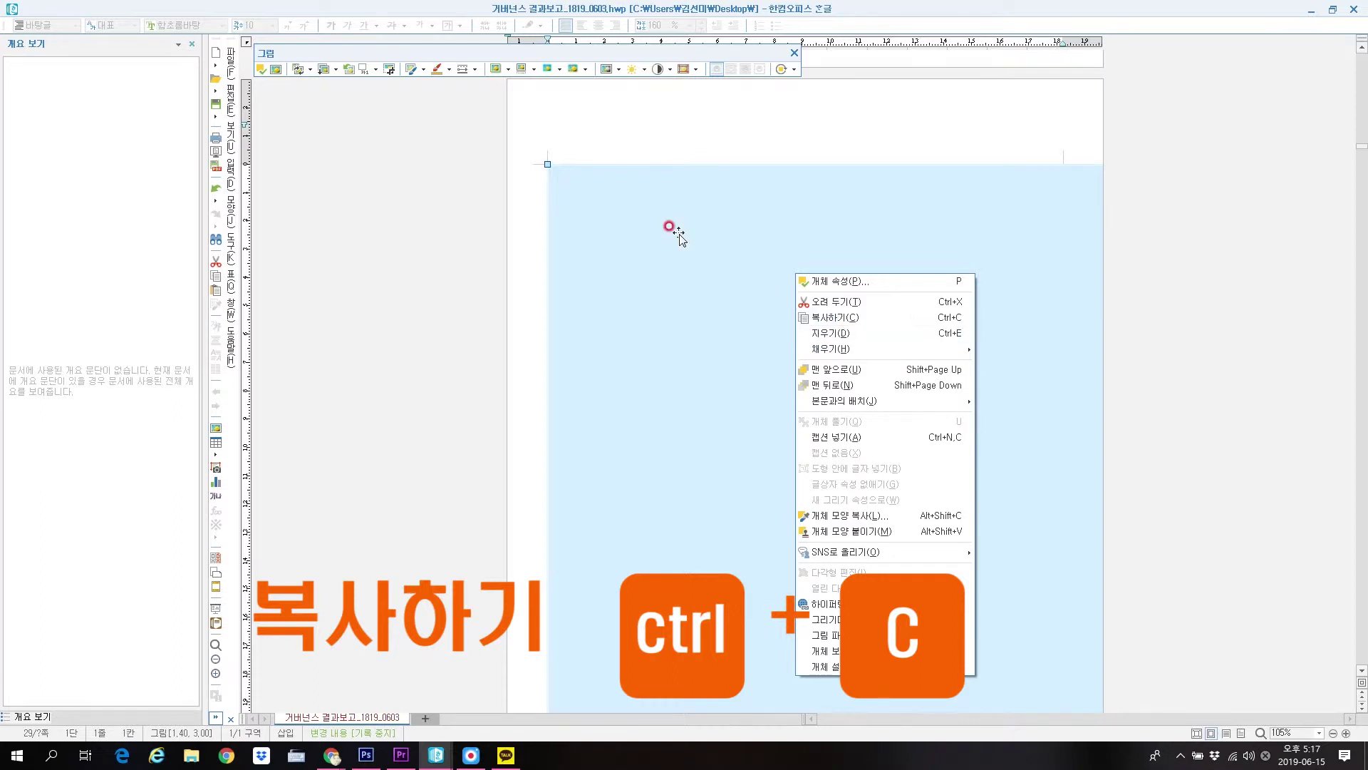
{"action": "left_click", "coordinate": [697, 240]}
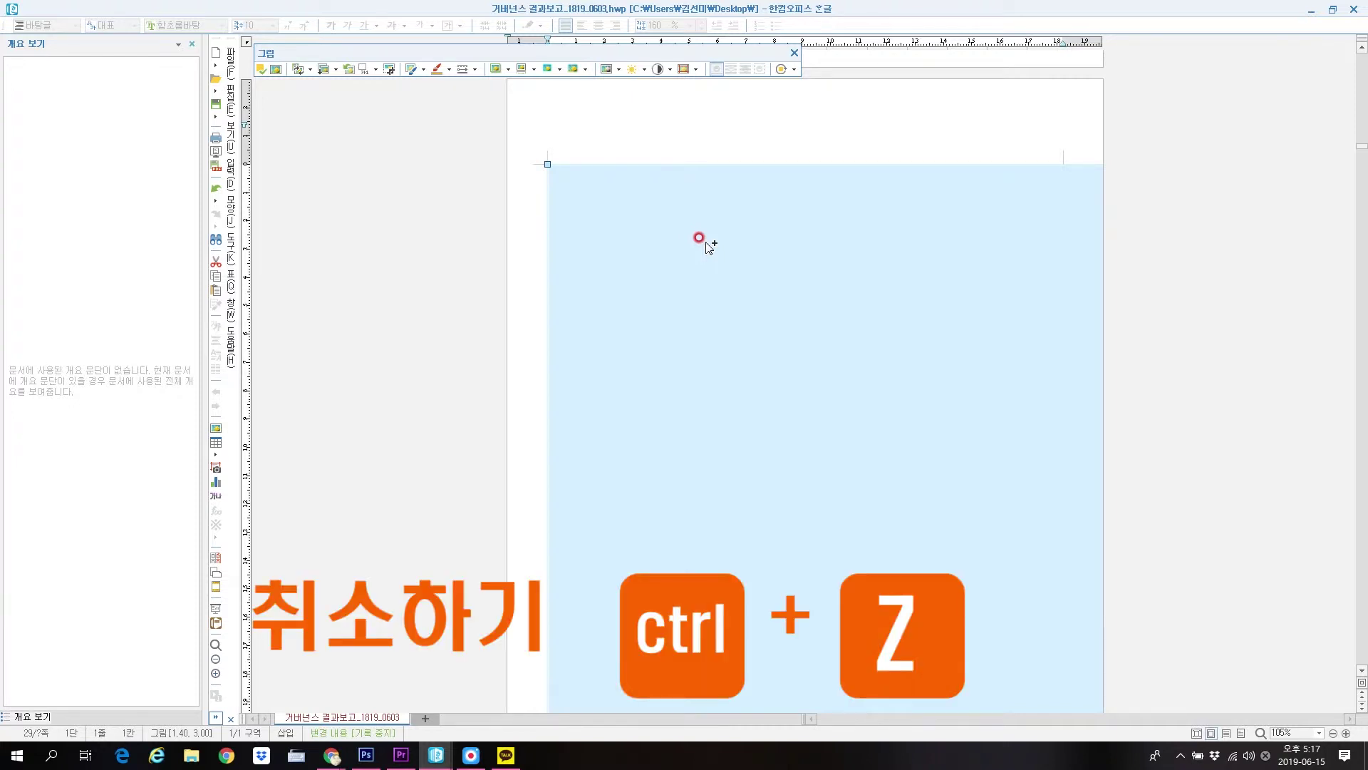
{"action": "key", "text": "ctrl+z"}
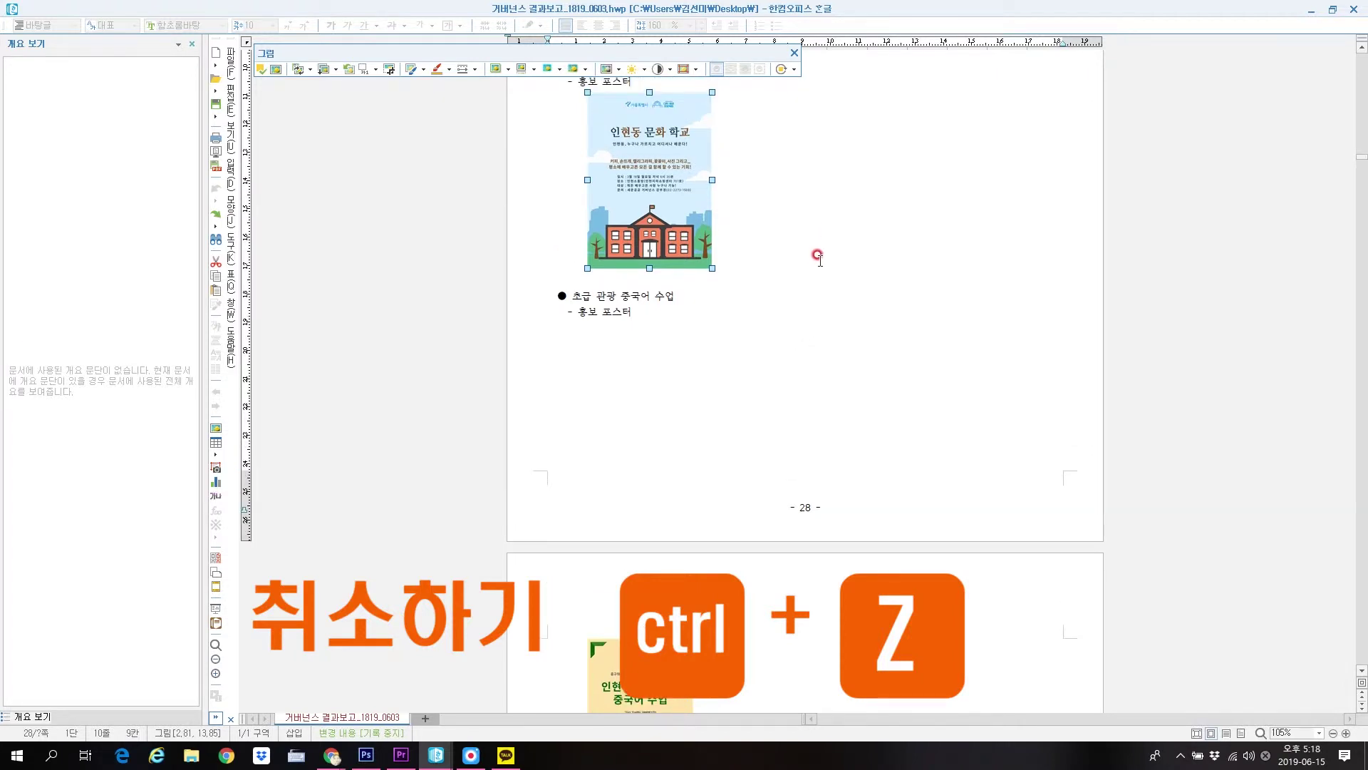
Switch to Photoshop, create a 2666 × 3774 pixel document from the Clipboard preset at 72 pixels/inch, and paste the poster into it
{"action": "left_click", "coordinate": [369, 765]}
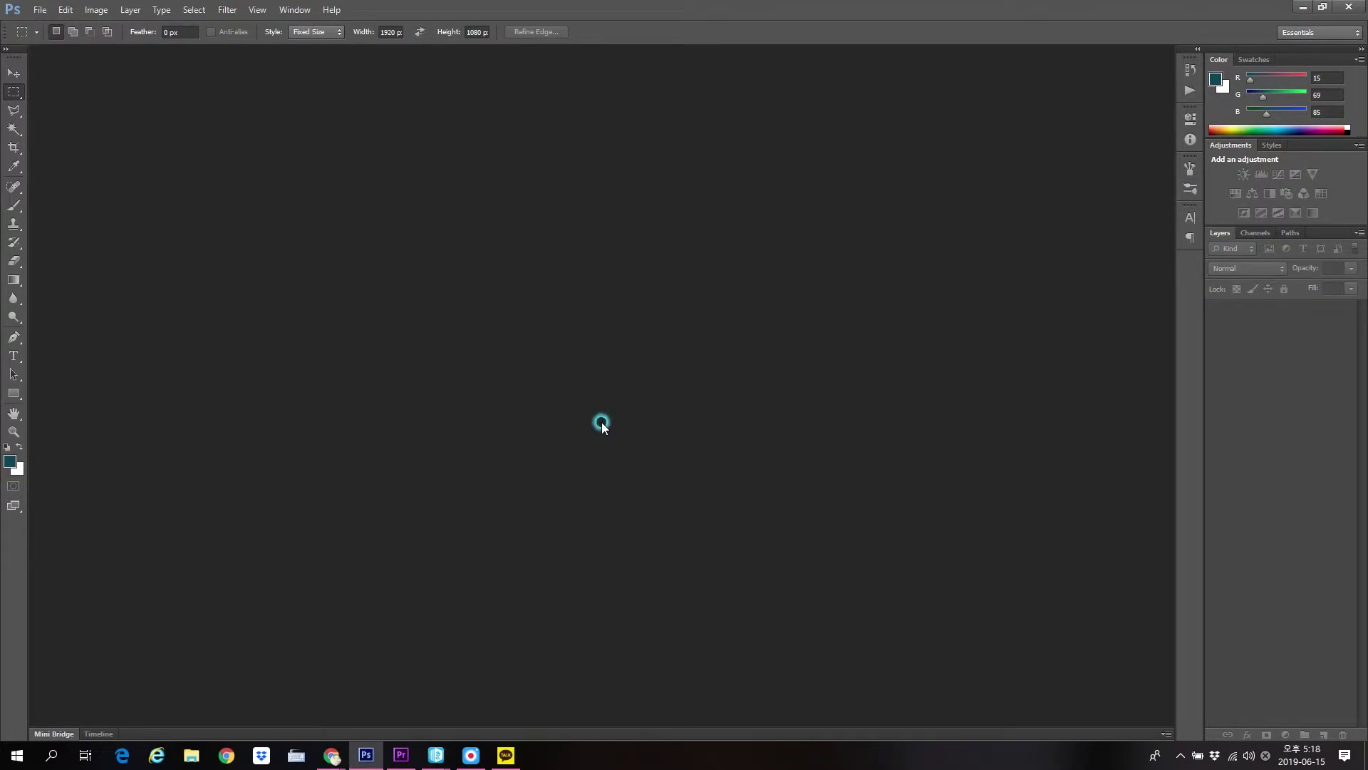
{"action": "key", "text": "ctrl+n"}
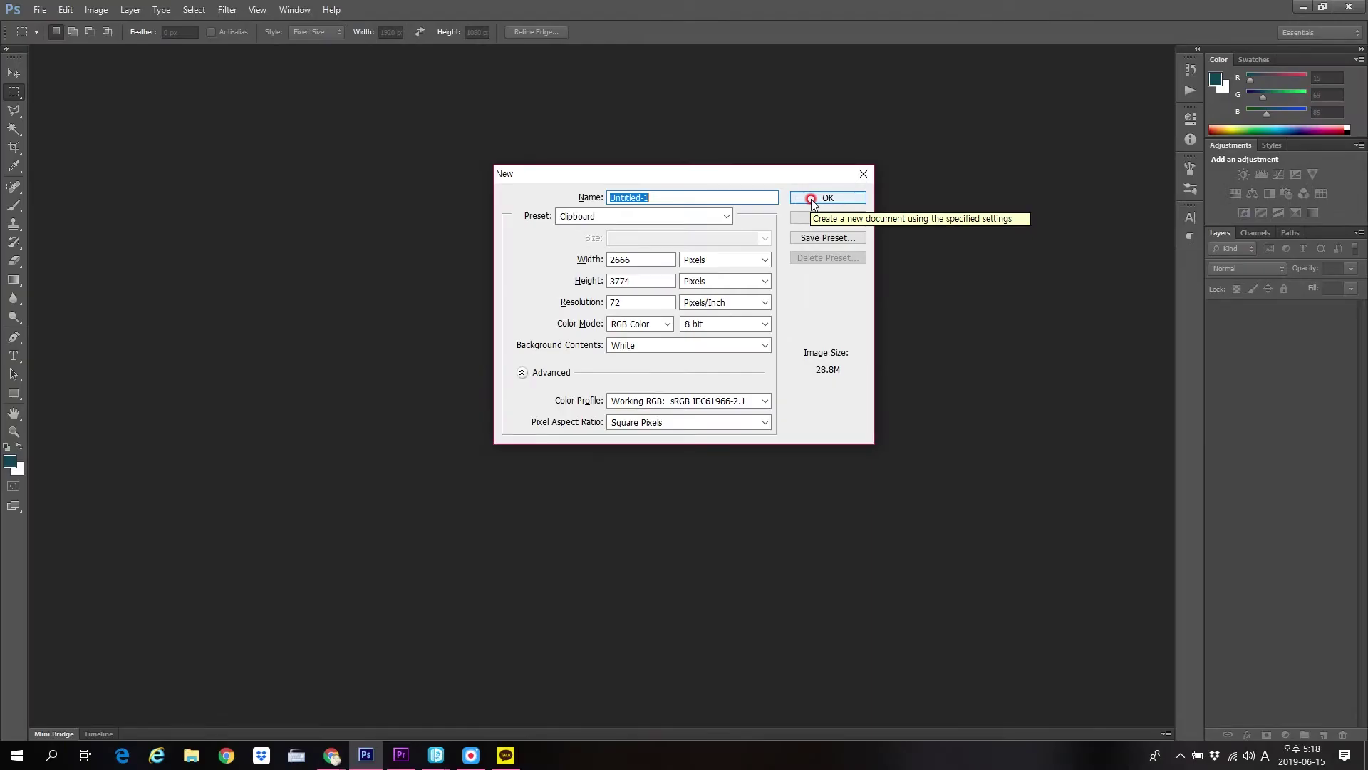
{"action": "left_click", "coordinate": [812, 199]}
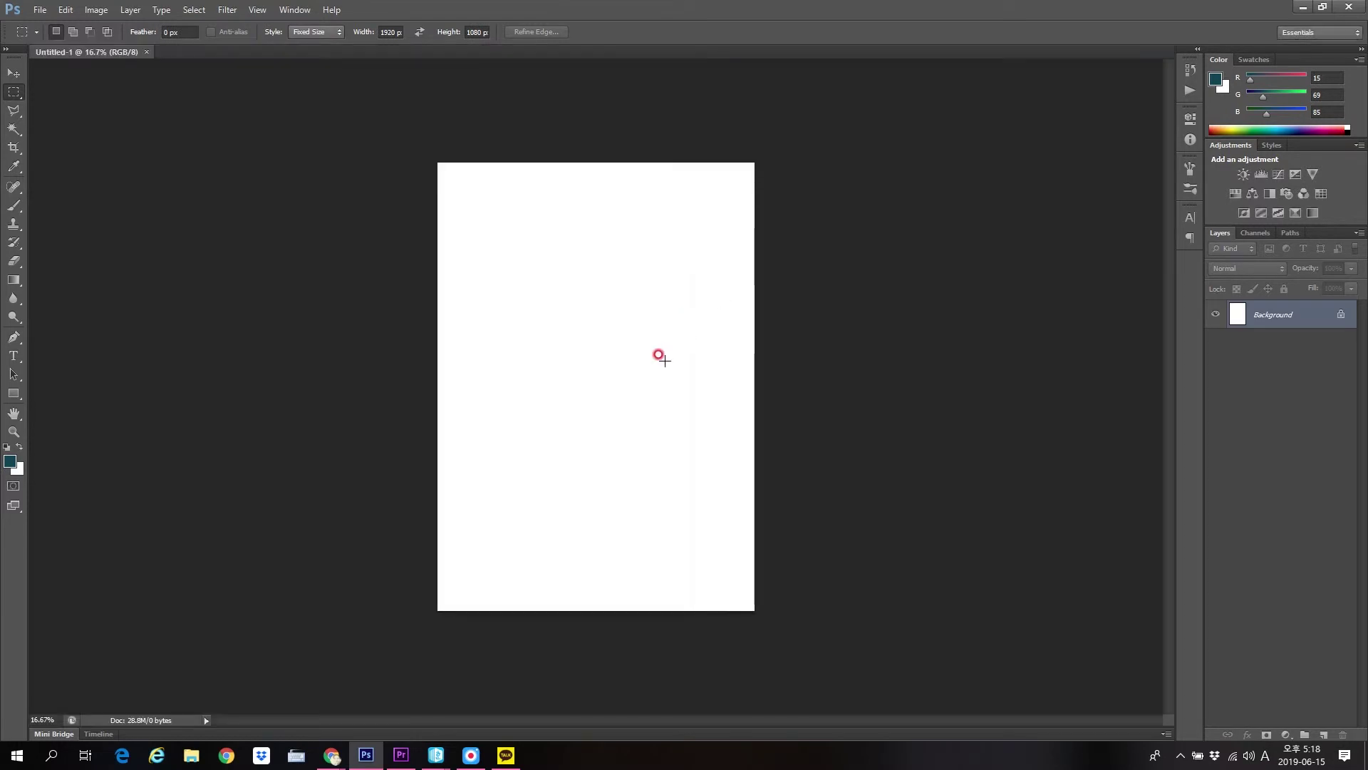
{"action": "key", "text": "ctrl+v"}
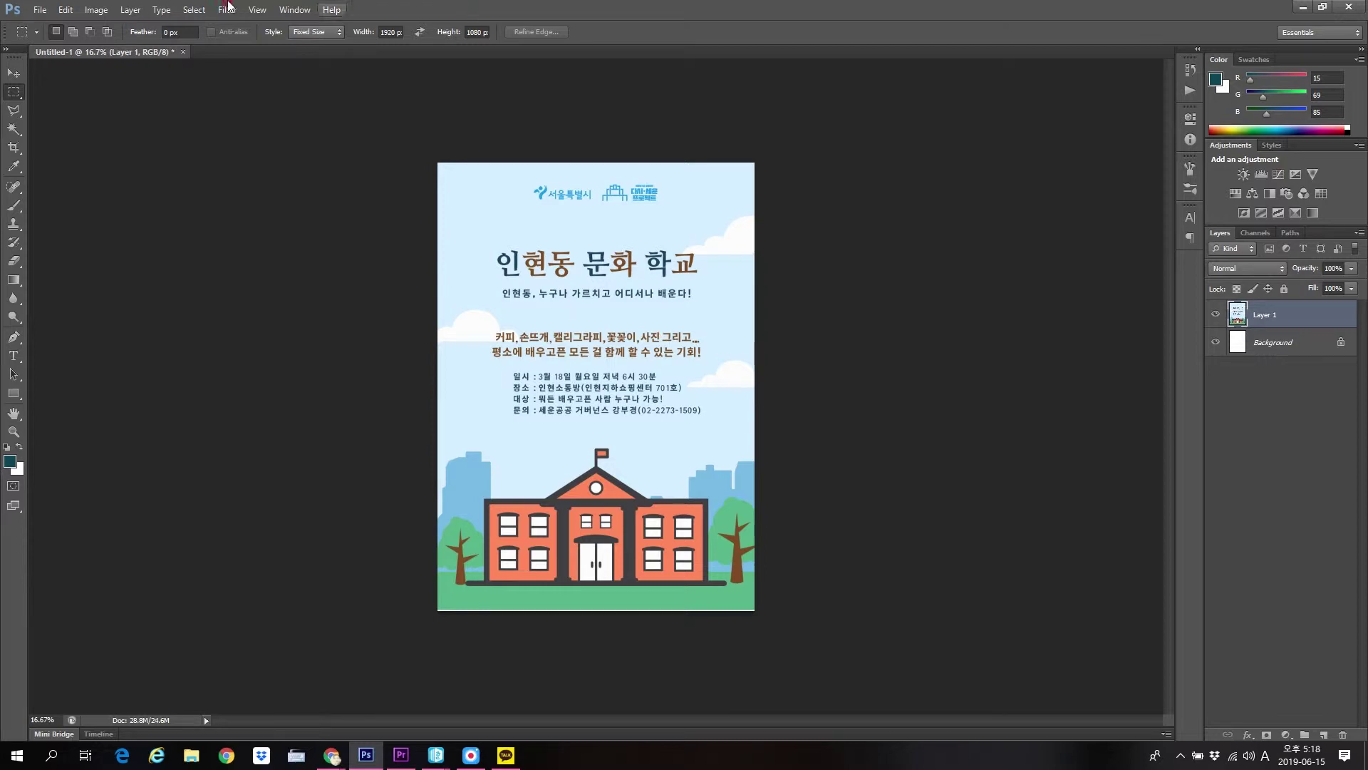
Open the Image Size settings of the pasted poster document to check its pixel dimensions
{"action": "left_click", "coordinate": [94, 10]}
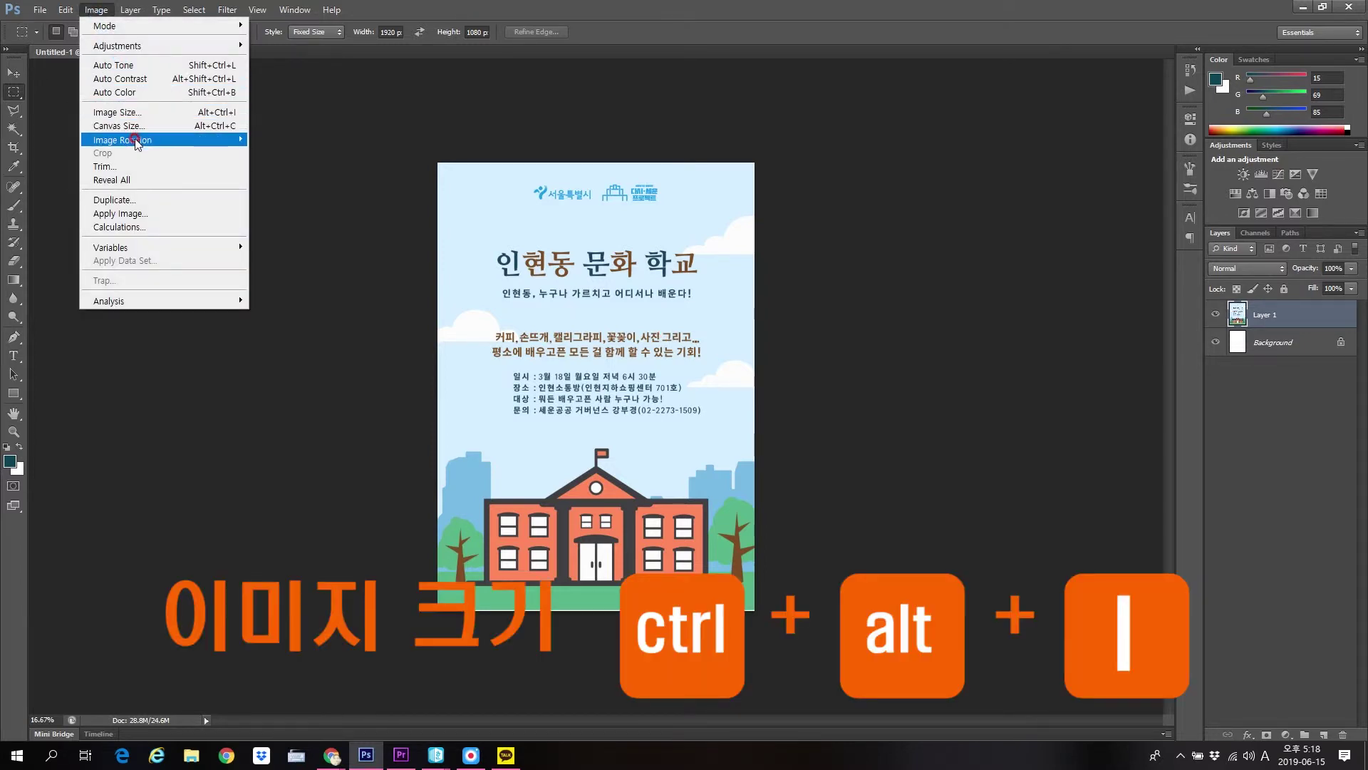
{"action": "left_click", "coordinate": [141, 114]}
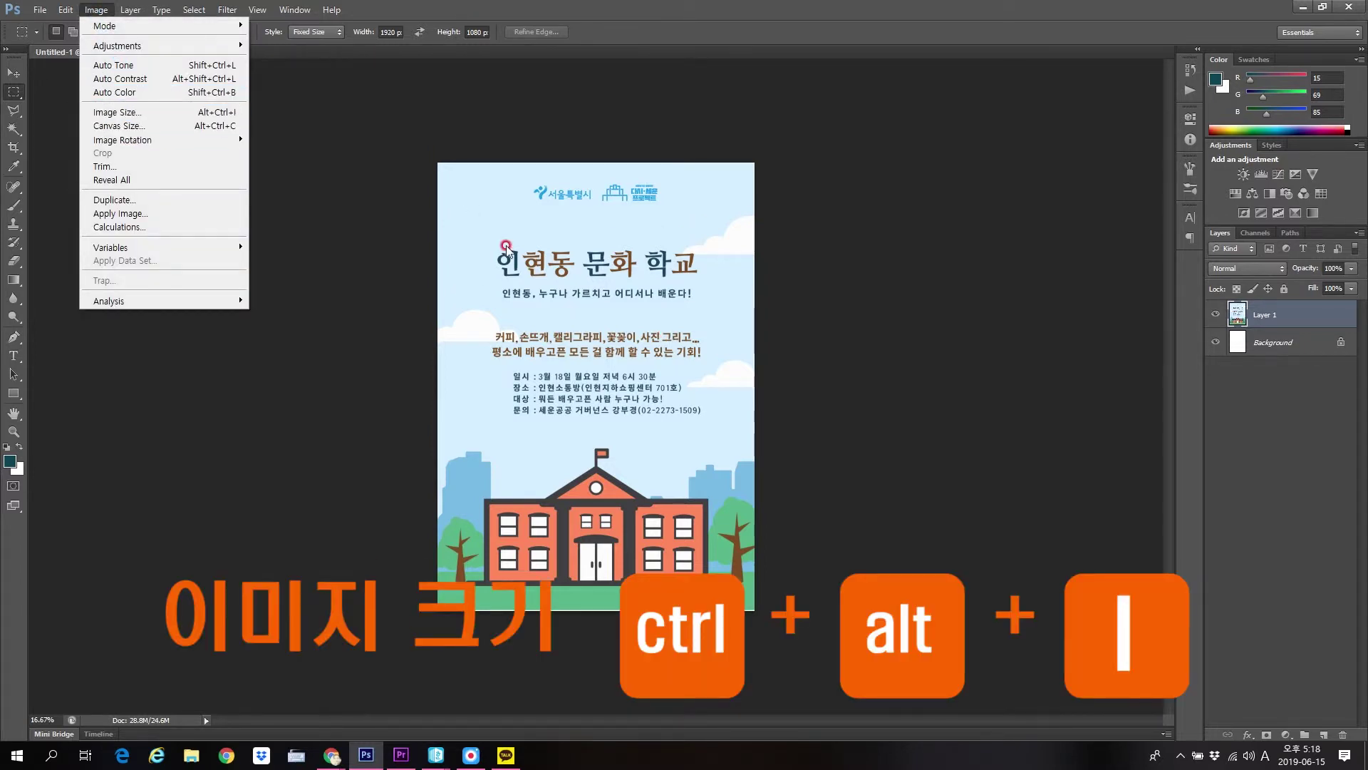
{"action": "left_click", "coordinate": [518, 292]}
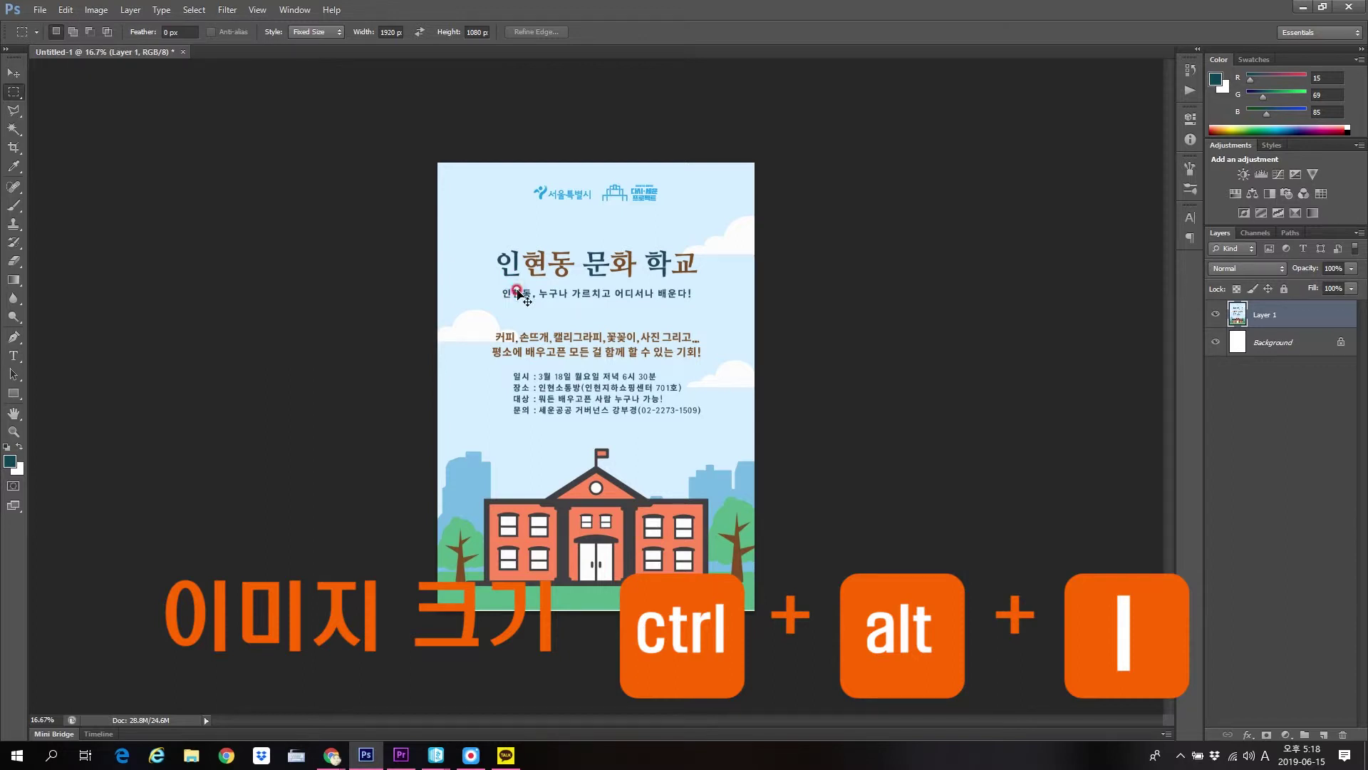
{"action": "key", "text": "ctrl+alt+i"}
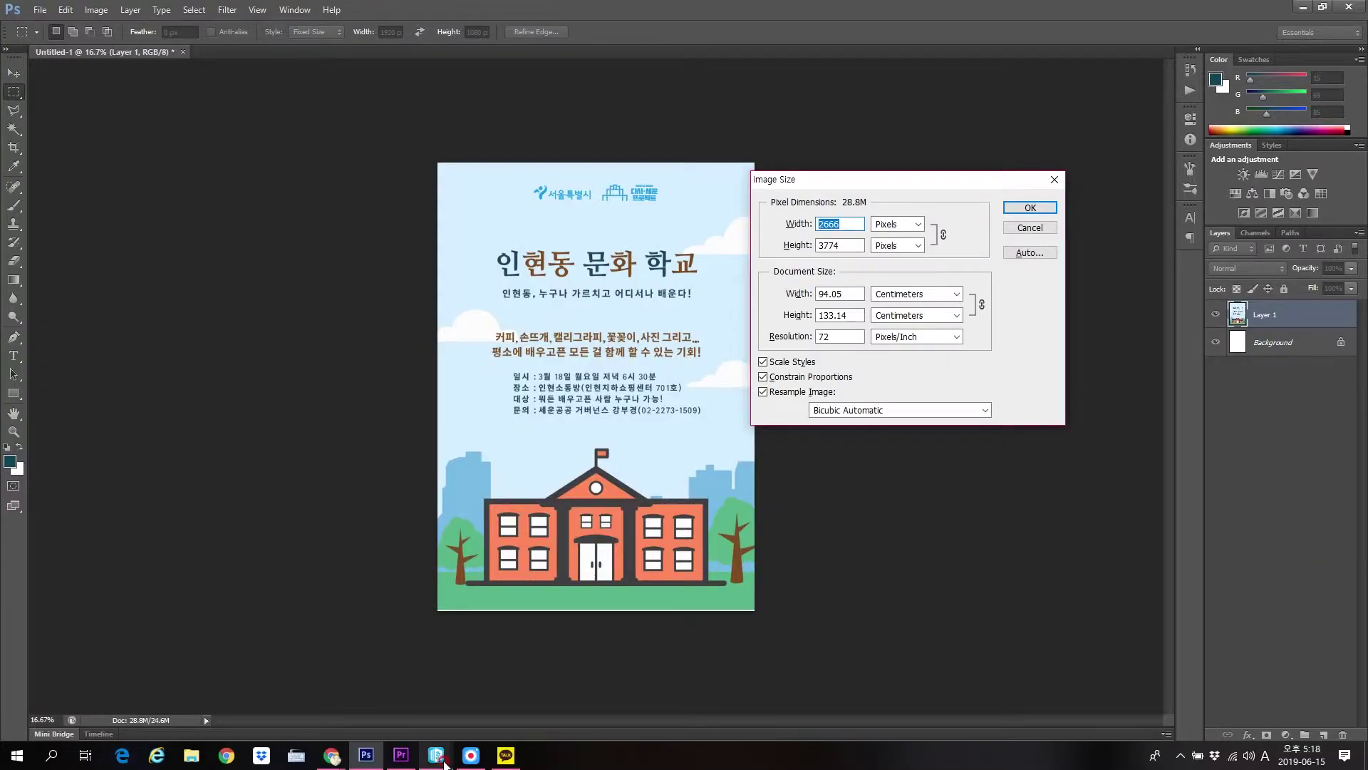
Switch to the Hancom report to view the poster as placed on page 28, and return to Photoshop
{"action": "mouse_move", "coordinate": [438, 759]}
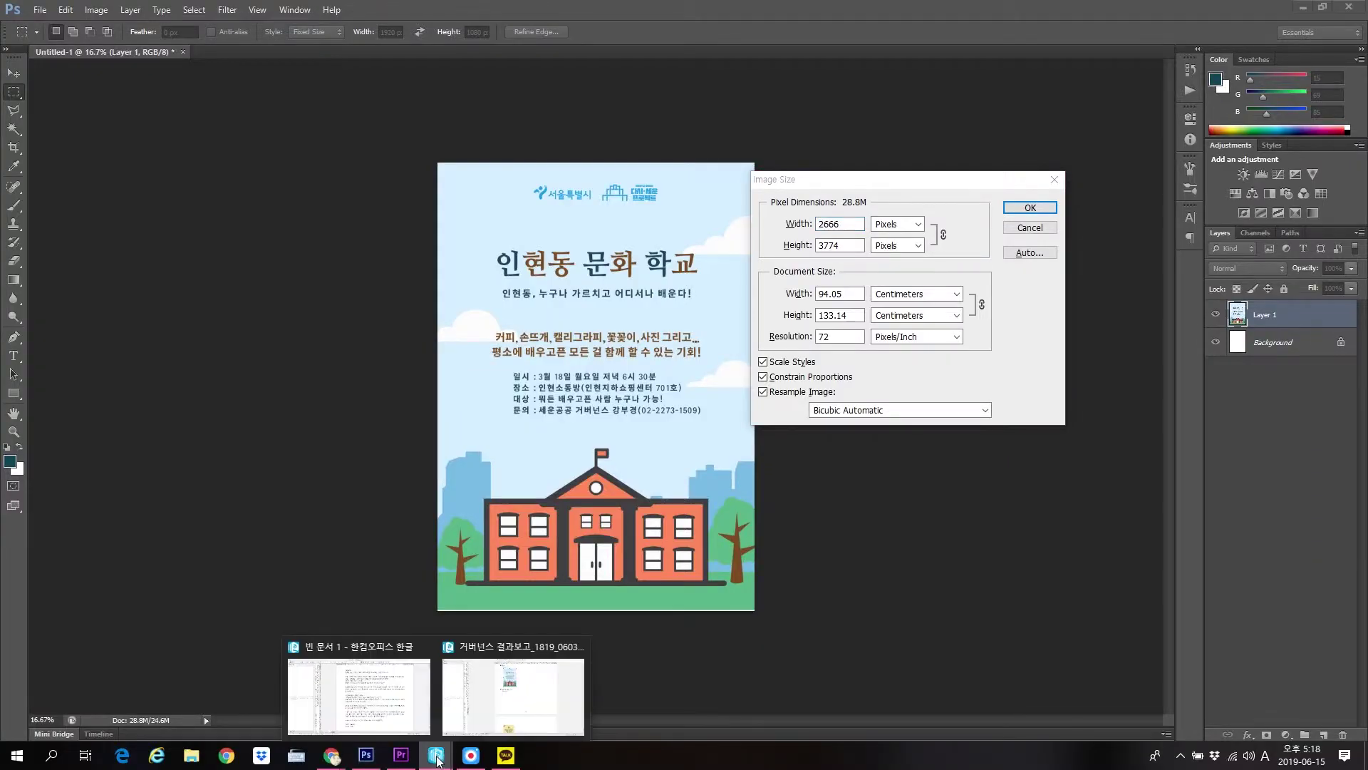
{"action": "left_click", "coordinate": [505, 705]}
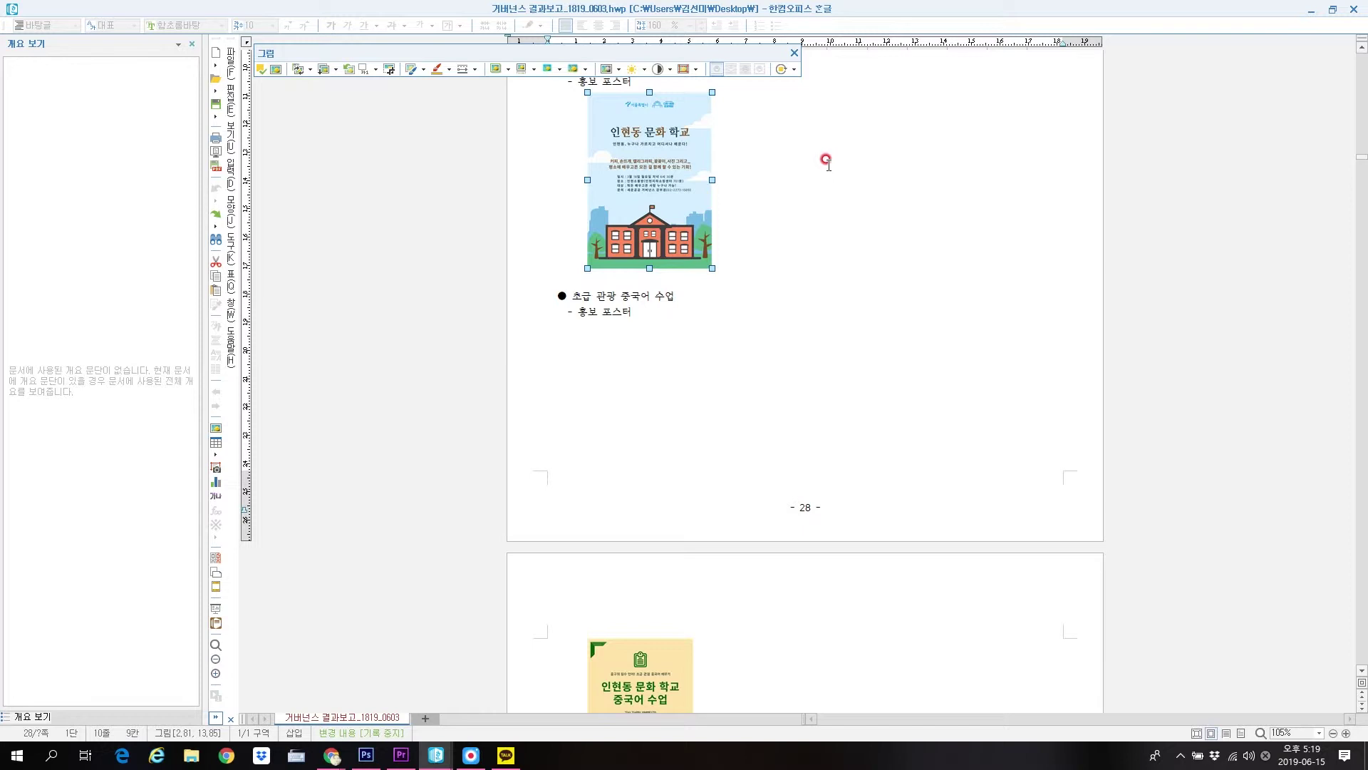
{"action": "left_click", "coordinate": [366, 756]}
Resize the poster image to a width of 600 pixels with constrained proportions
{"action": "double_click", "coordinate": [820, 224]}
{"action": "left_click", "coordinate": [798, 224]}
{"action": "type", "text": "600"}
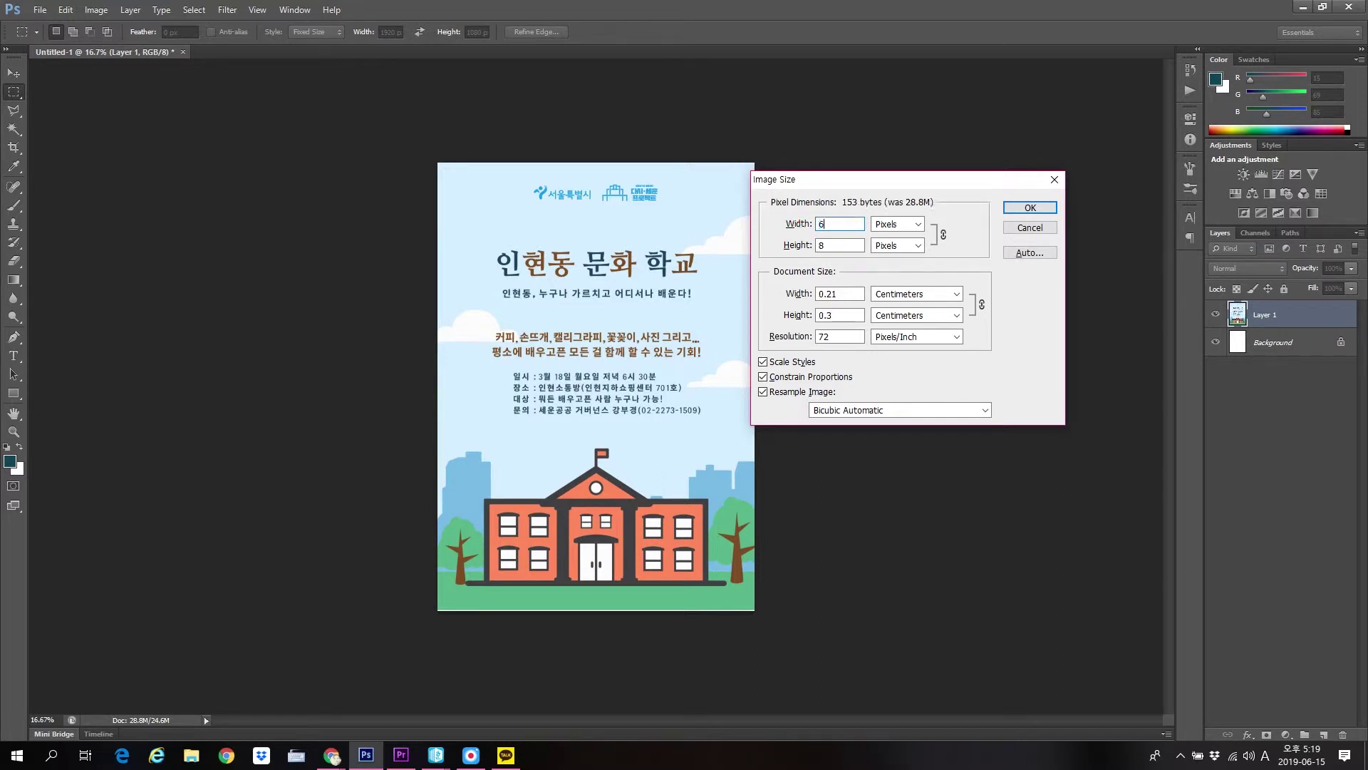
{"action": "left_click", "coordinate": [804, 293]}
{"action": "left_click", "coordinate": [810, 308]}
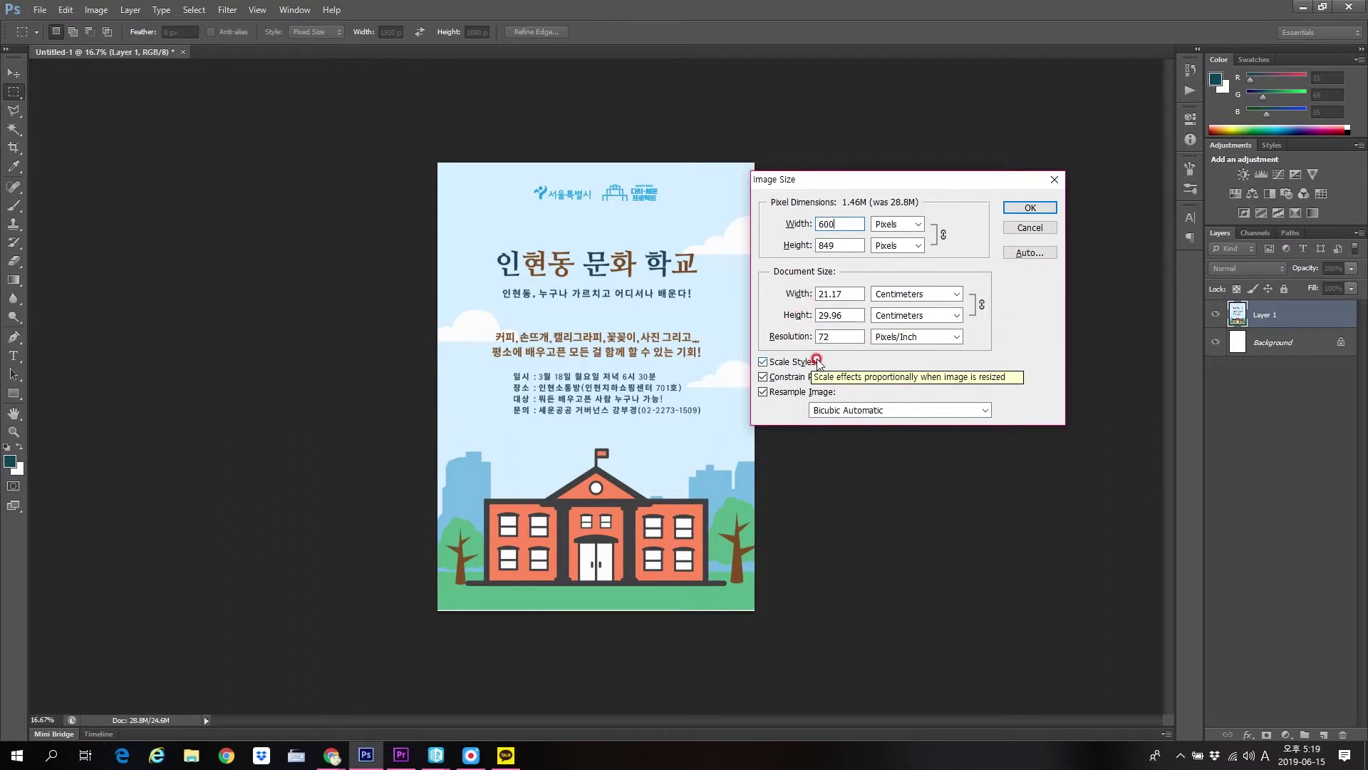
{"action": "left_click", "coordinate": [1010, 207]}
{"action": "left_click", "coordinate": [1024, 210]}
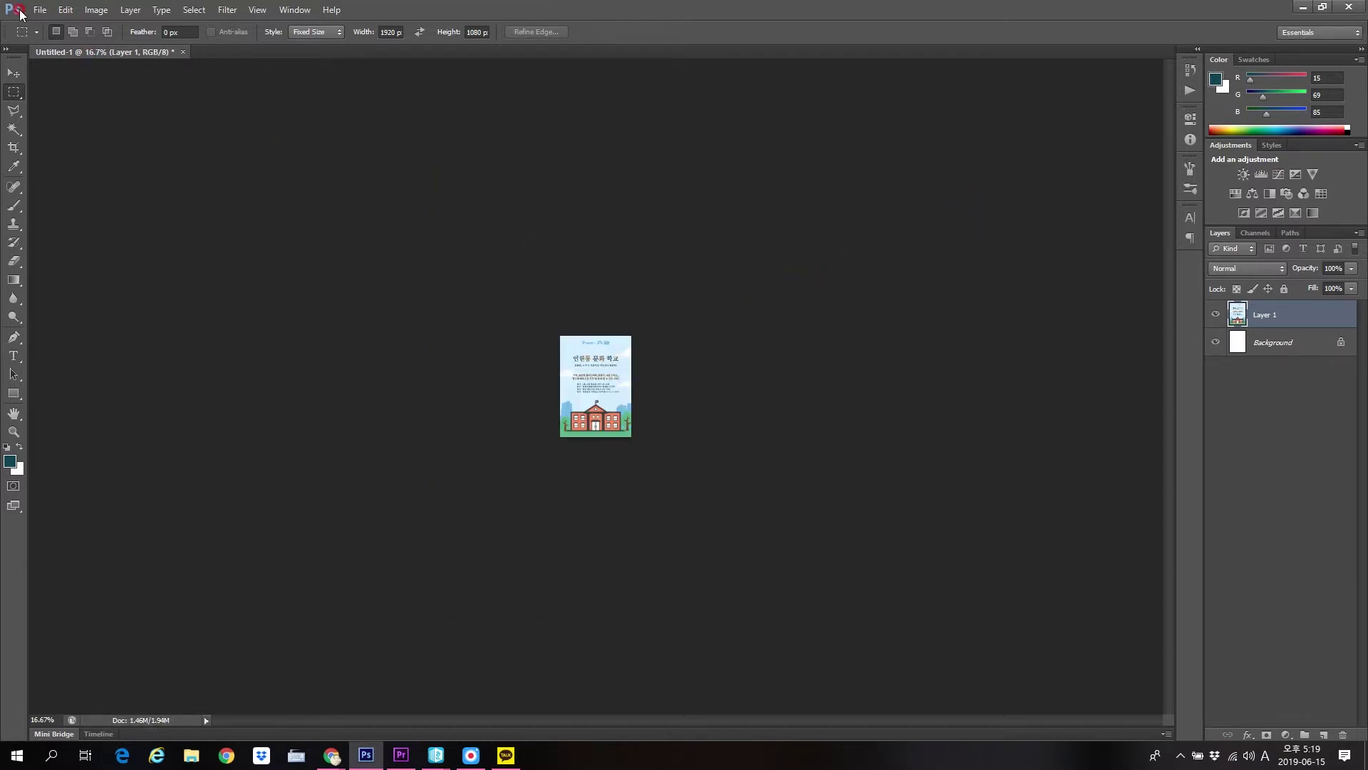
Save the resized poster for web as a JPEG High image at quality 60, named 001, on the desktop
{"action": "left_click", "coordinate": [40, 10]}
{"action": "left_click", "coordinate": [104, 211]}
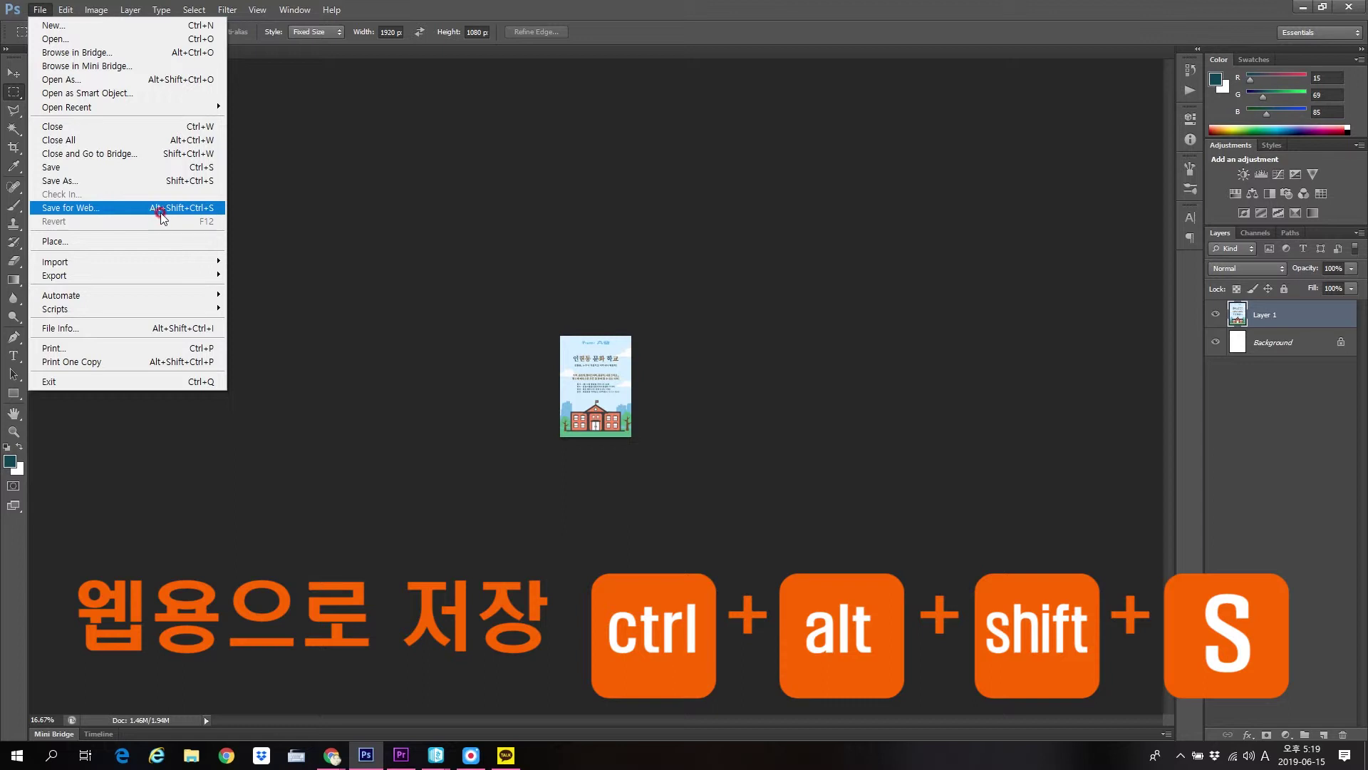
{"action": "left_click", "coordinate": [684, 354]}
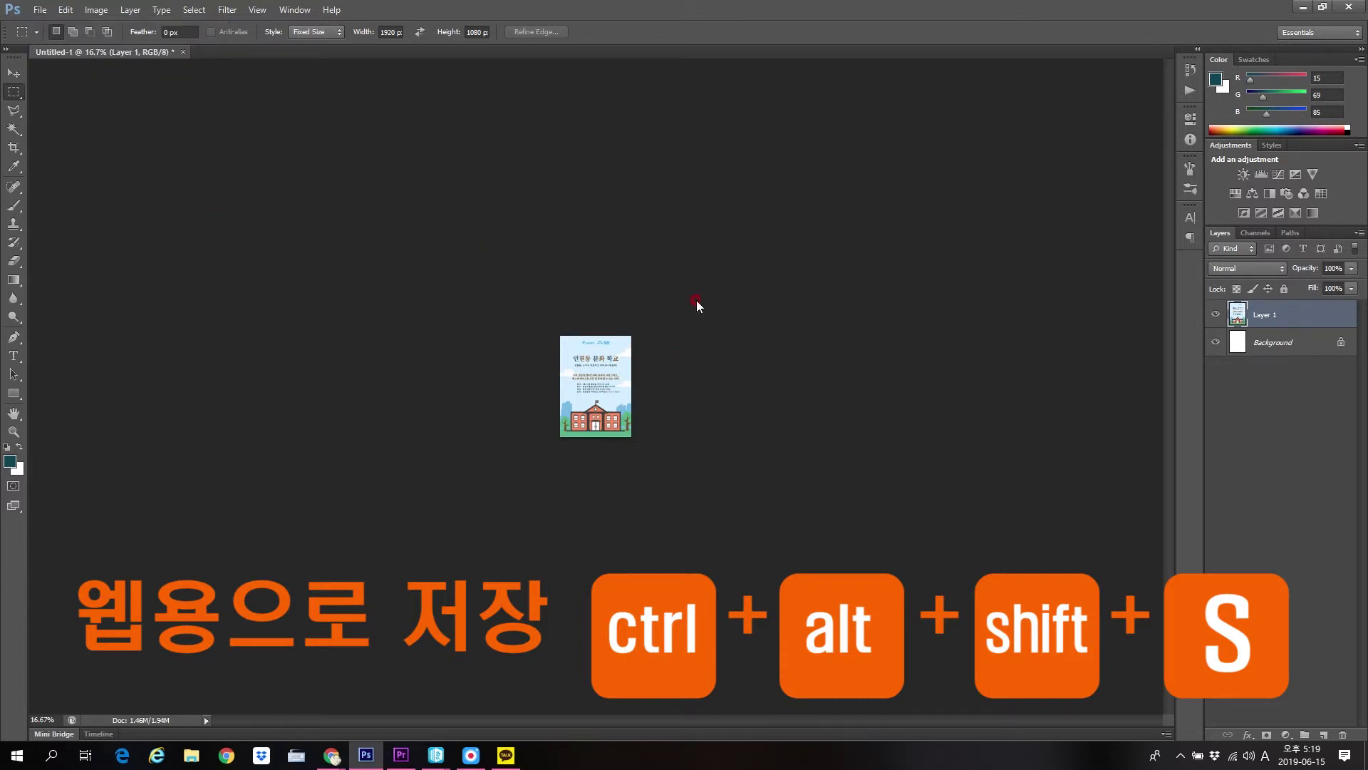
{"action": "key", "text": "ctrl+alt+shift+s"}
{"action": "left_click", "coordinate": [824, 629]}
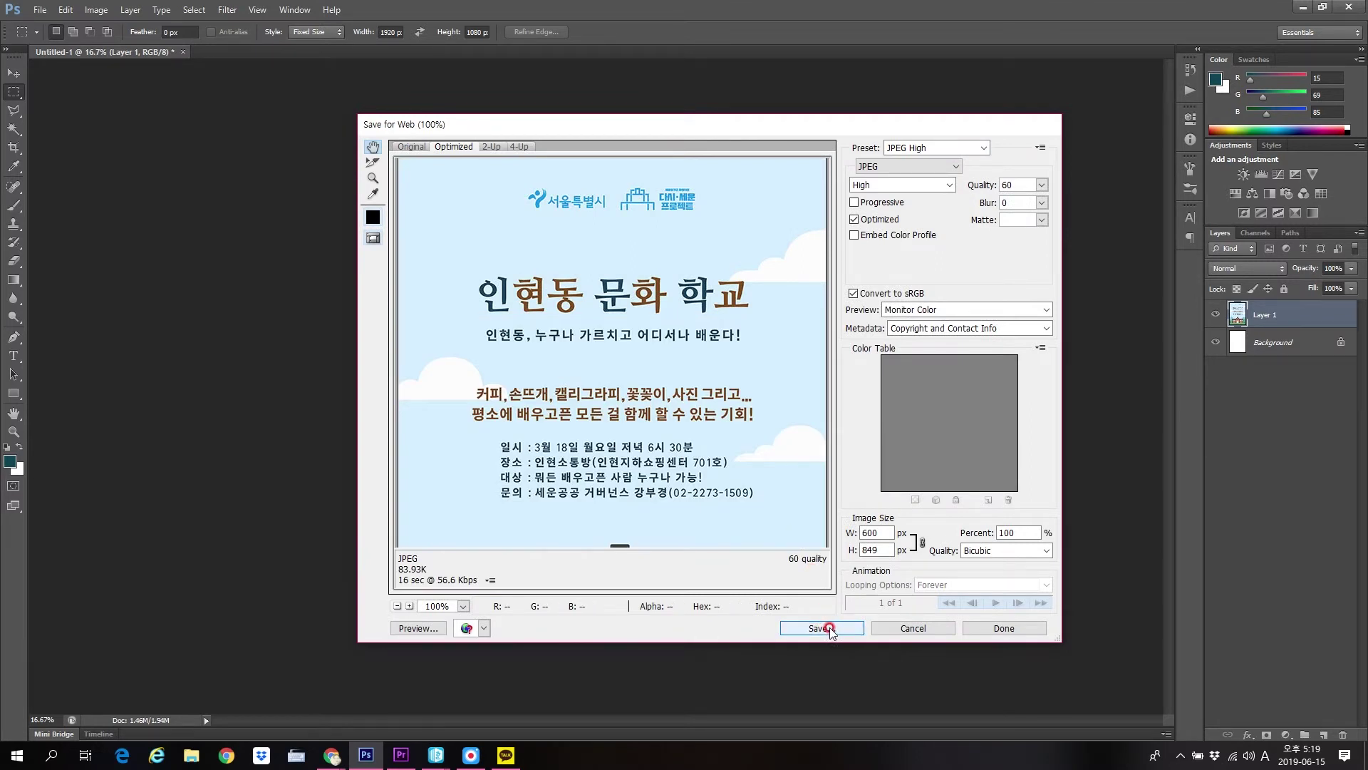
{"action": "left_click", "coordinate": [543, 211]}
{"action": "type", "text": "001"}
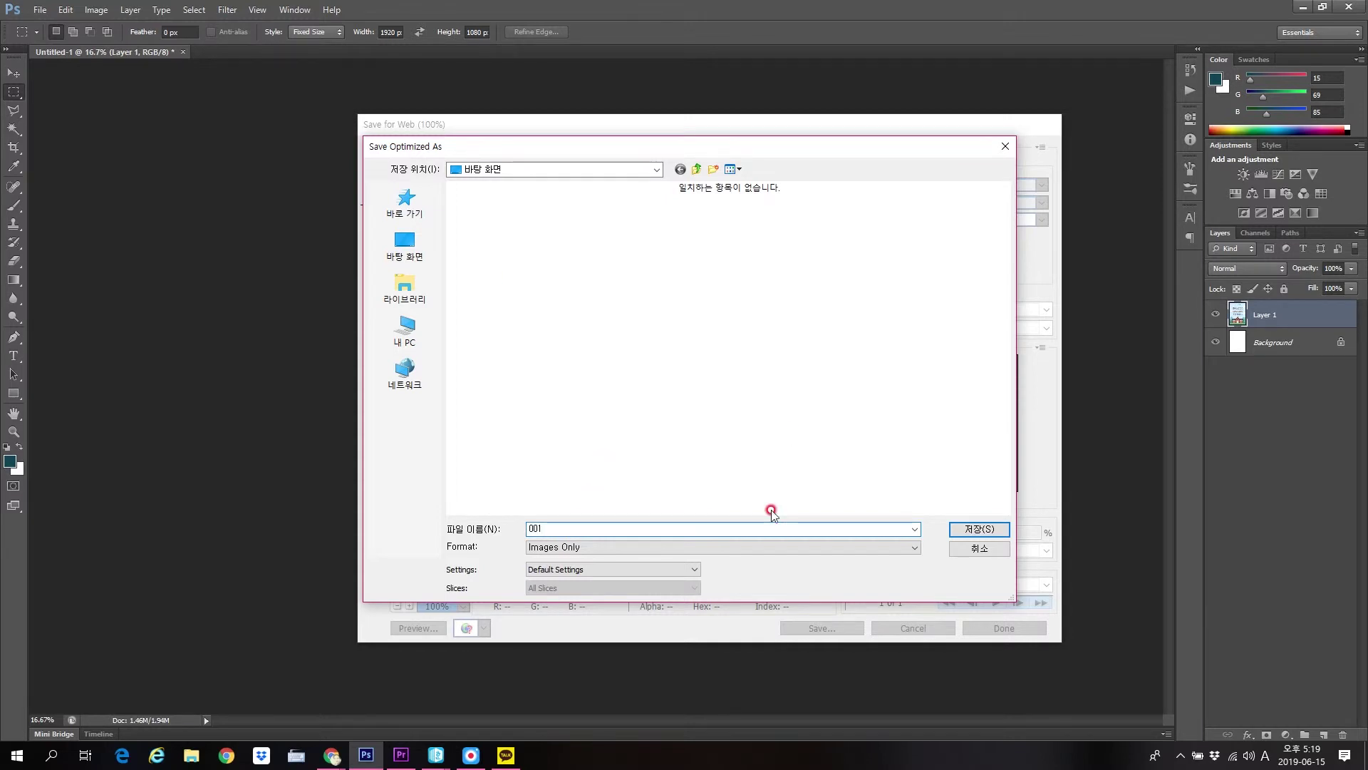
{"action": "key", "text": "Return"}
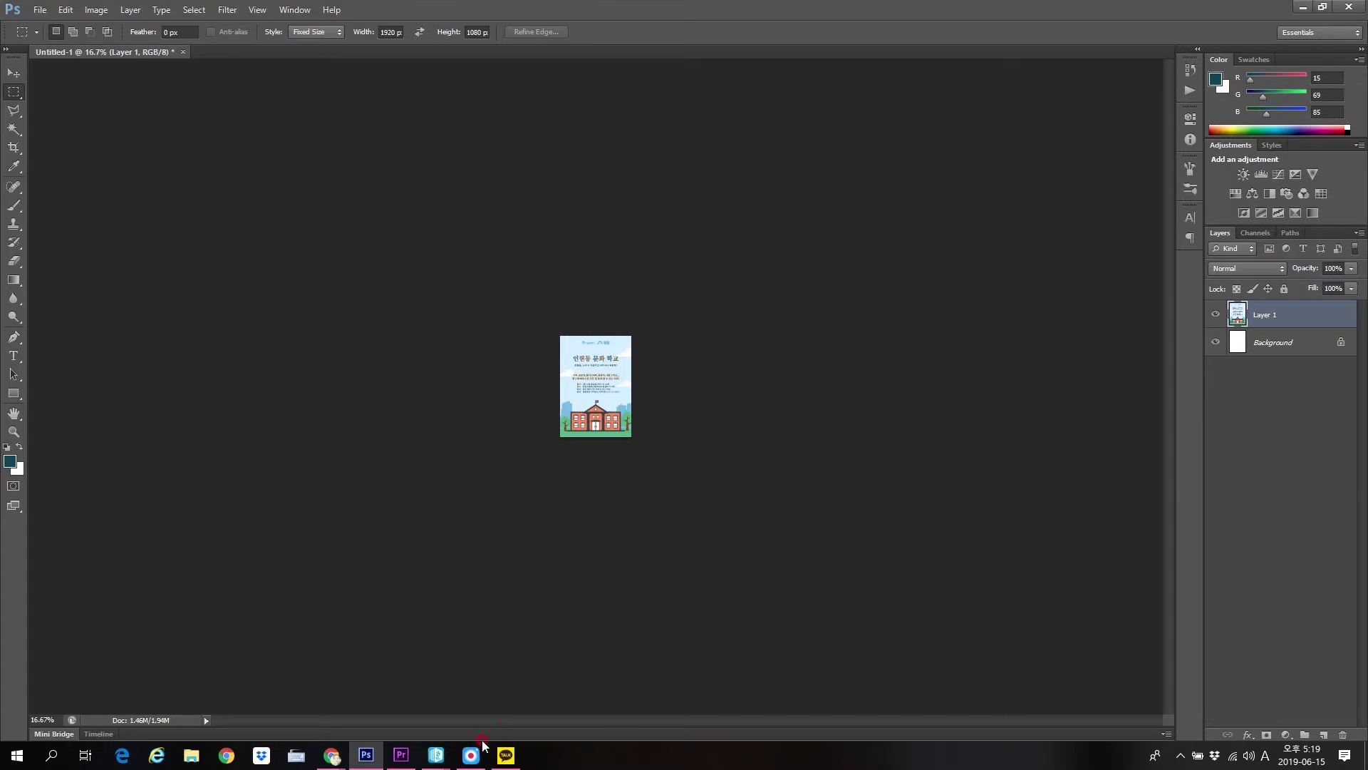
Switch back to the Hancom report and delete the 인현동 문화 학교 poster picture from page 28
{"action": "left_click", "coordinate": [437, 754]}
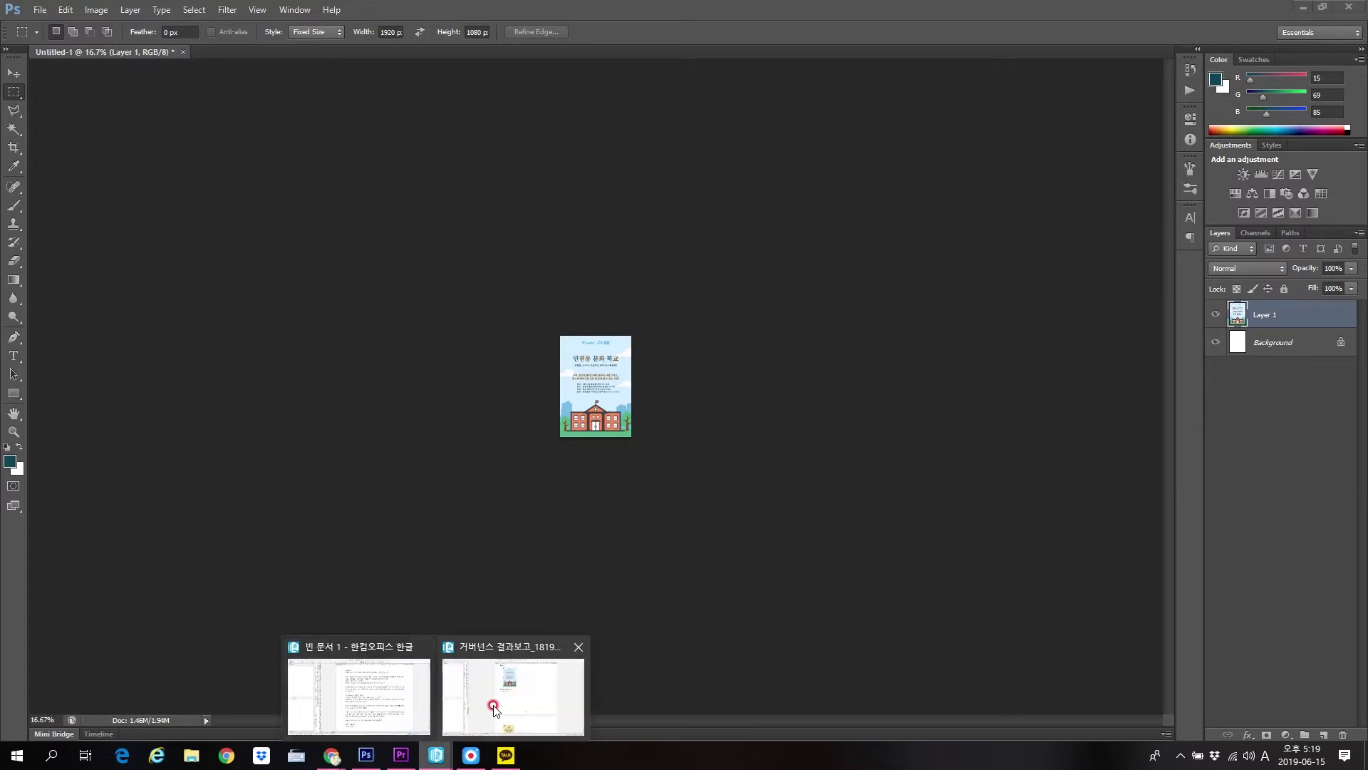
{"action": "left_click", "coordinate": [493, 708]}
{"action": "left_click", "coordinate": [678, 193]}
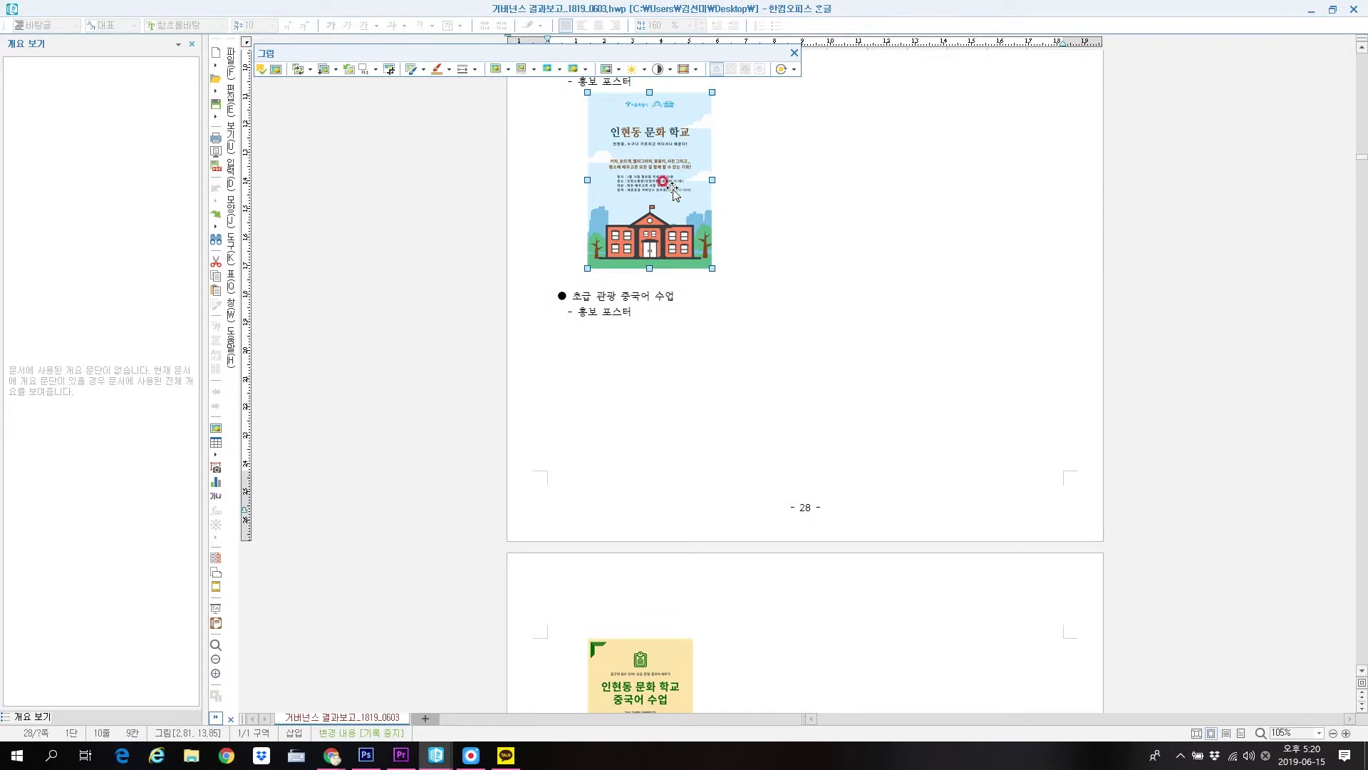
{"action": "key", "text": "Delete"}
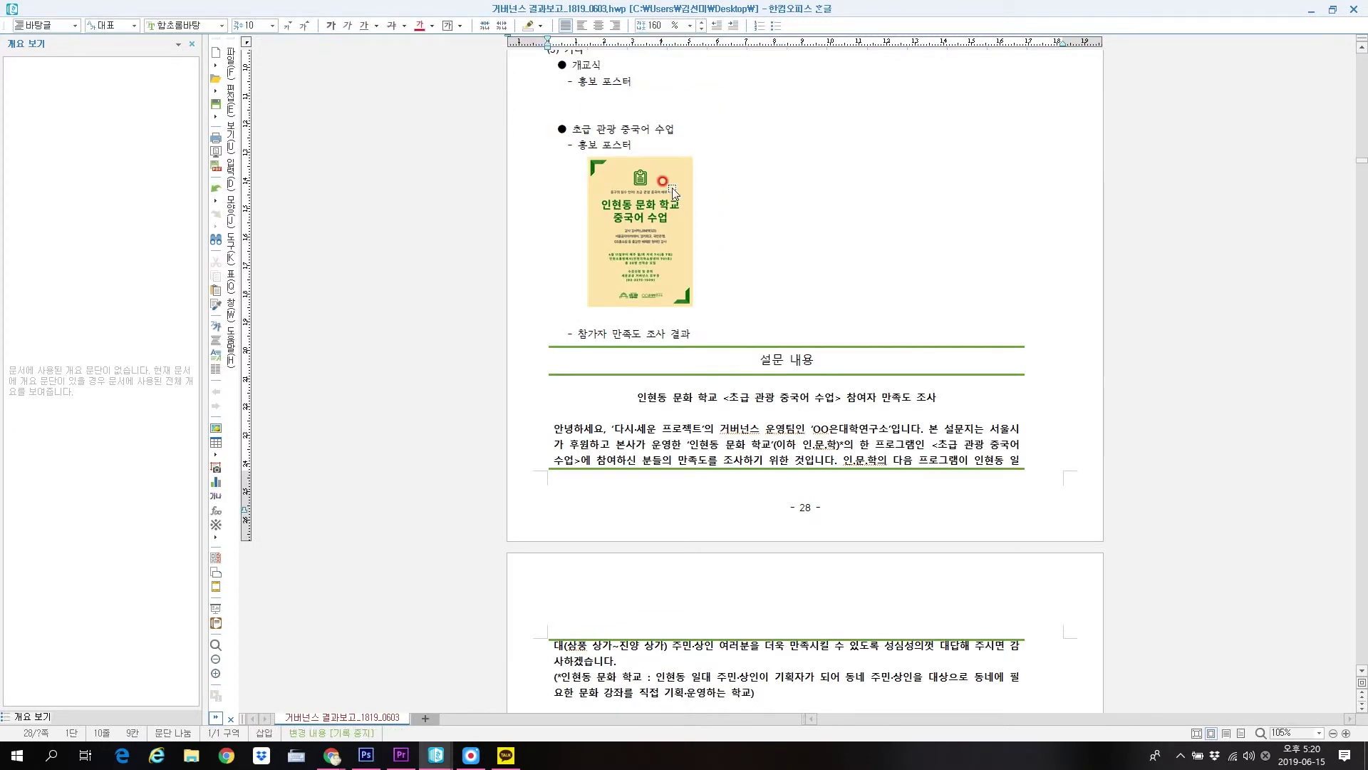
Restore the deleted 인현동 문화 학교 poster picture under the 개교식 heading on page 28
{"action": "scroll", "coordinate": [675, 189], "scroll_direction": "up", "scroll_amount": 2}
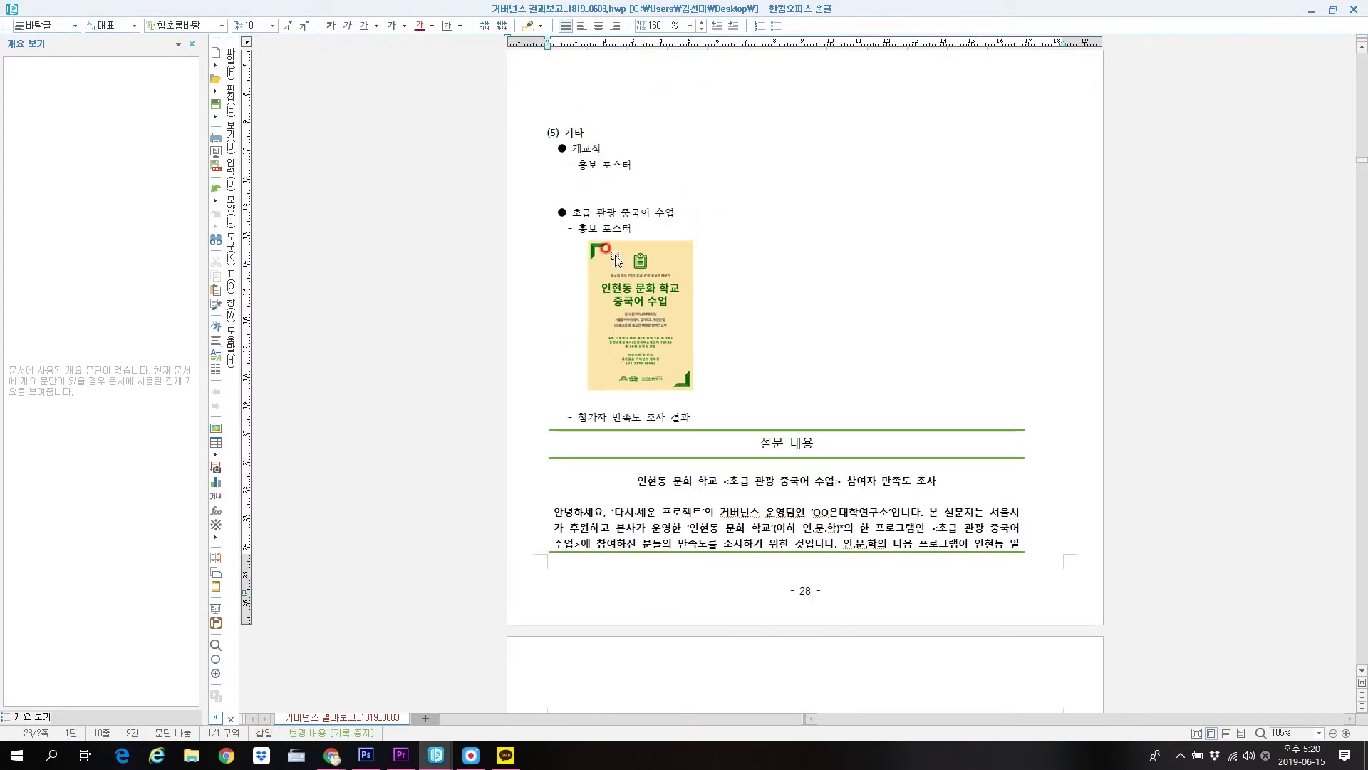
{"action": "key", "text": "ctrl+v"}
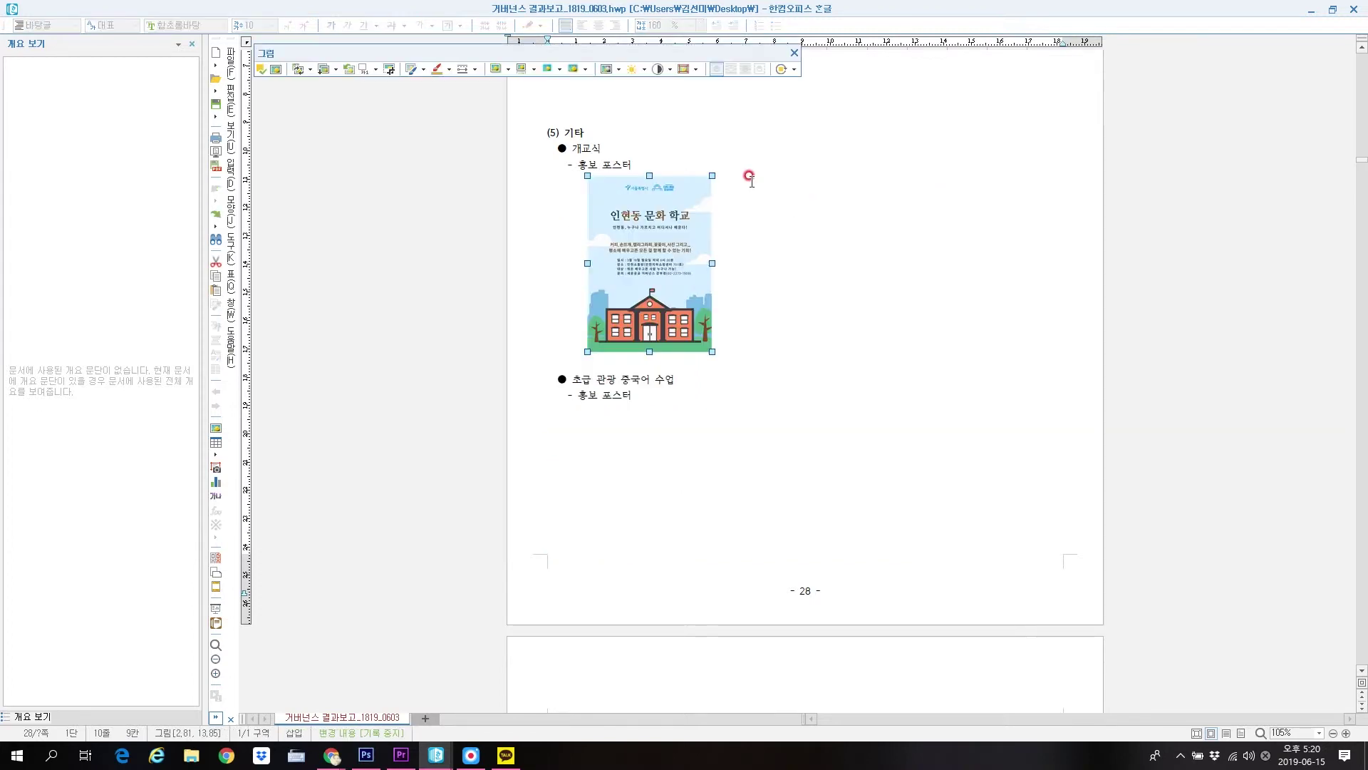
{"action": "scroll", "coordinate": [688, 428], "scroll_direction": "down", "scroll_amount": 5}
{"action": "scroll", "coordinate": [689, 442], "scroll_direction": "up", "scroll_amount": 13}
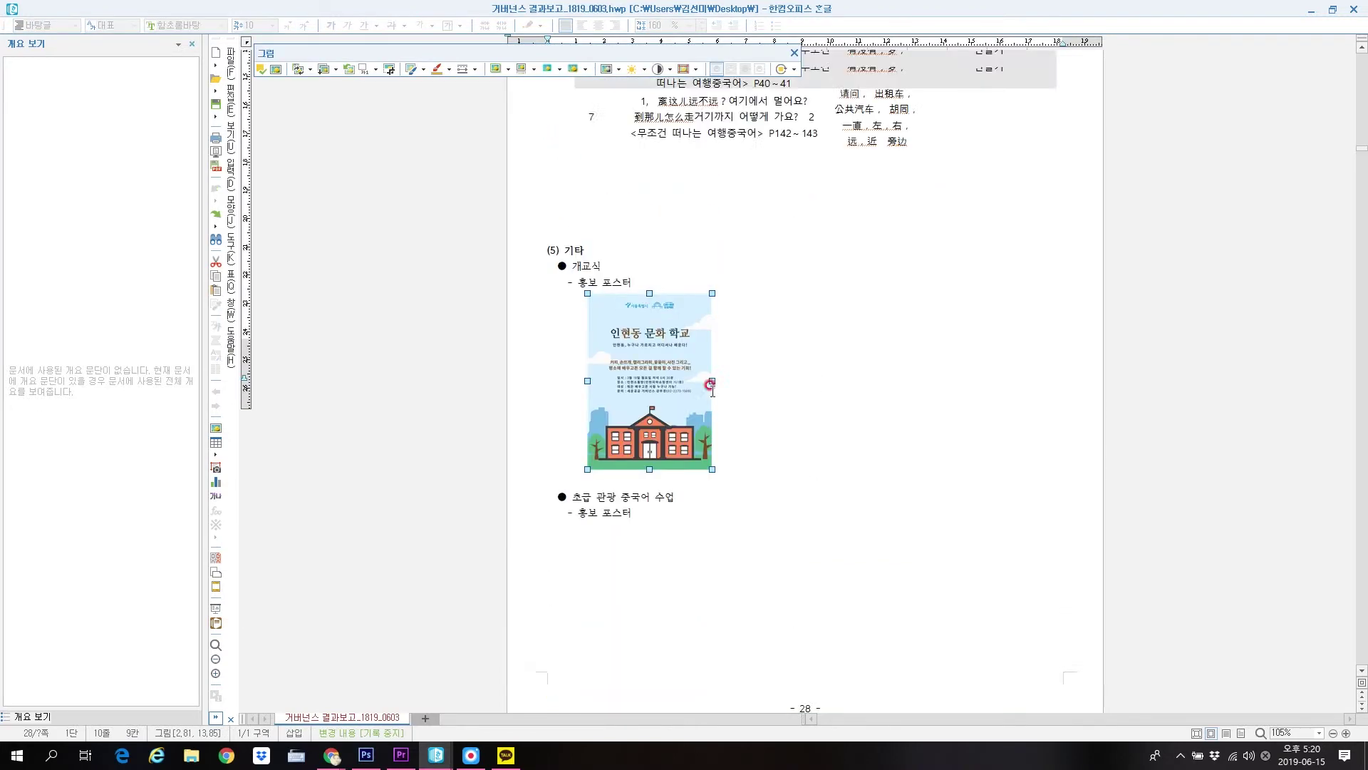
{"action": "scroll", "coordinate": [721, 373], "scroll_direction": "down", "scroll_amount": 5}
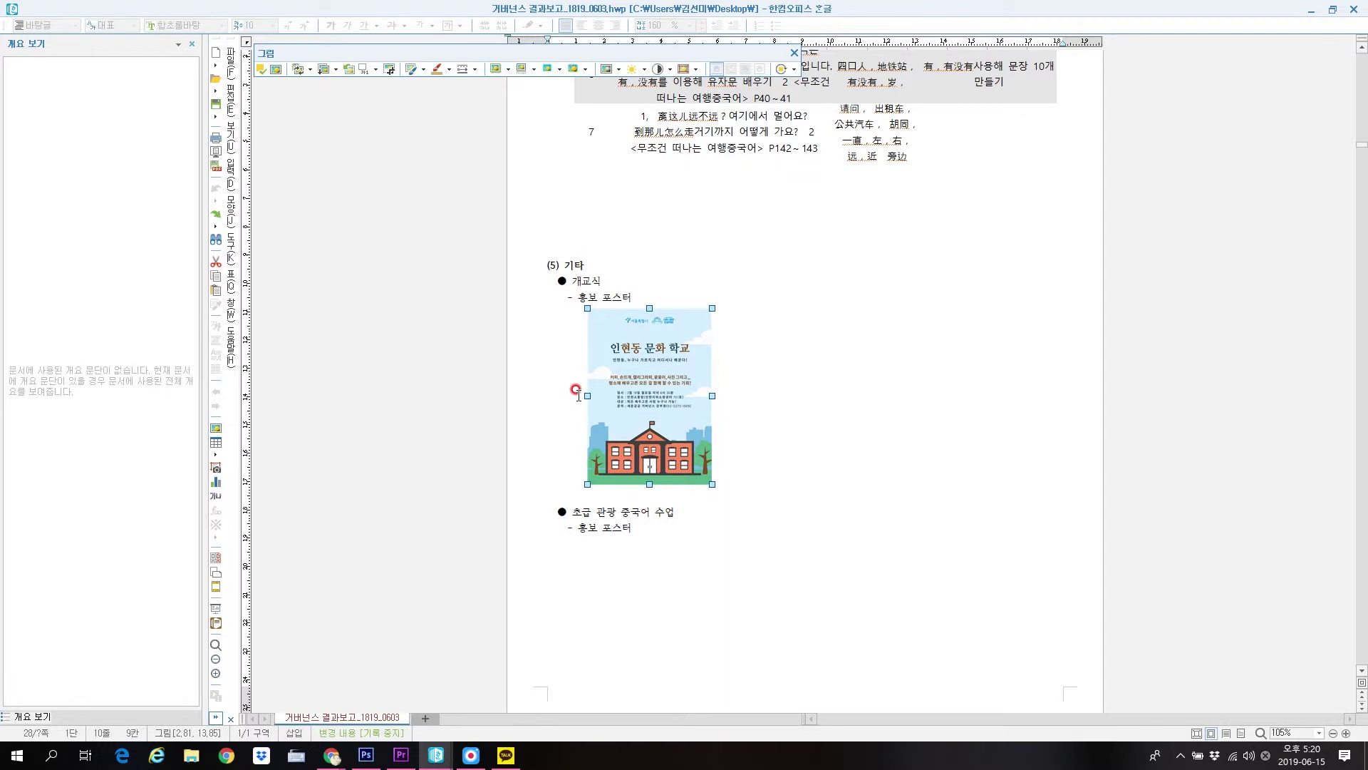
Add a blank line above the restored poster and insert a table with one row and two columns there
{"action": "left_click", "coordinate": [602, 378]}
{"action": "key", "text": "Return"}
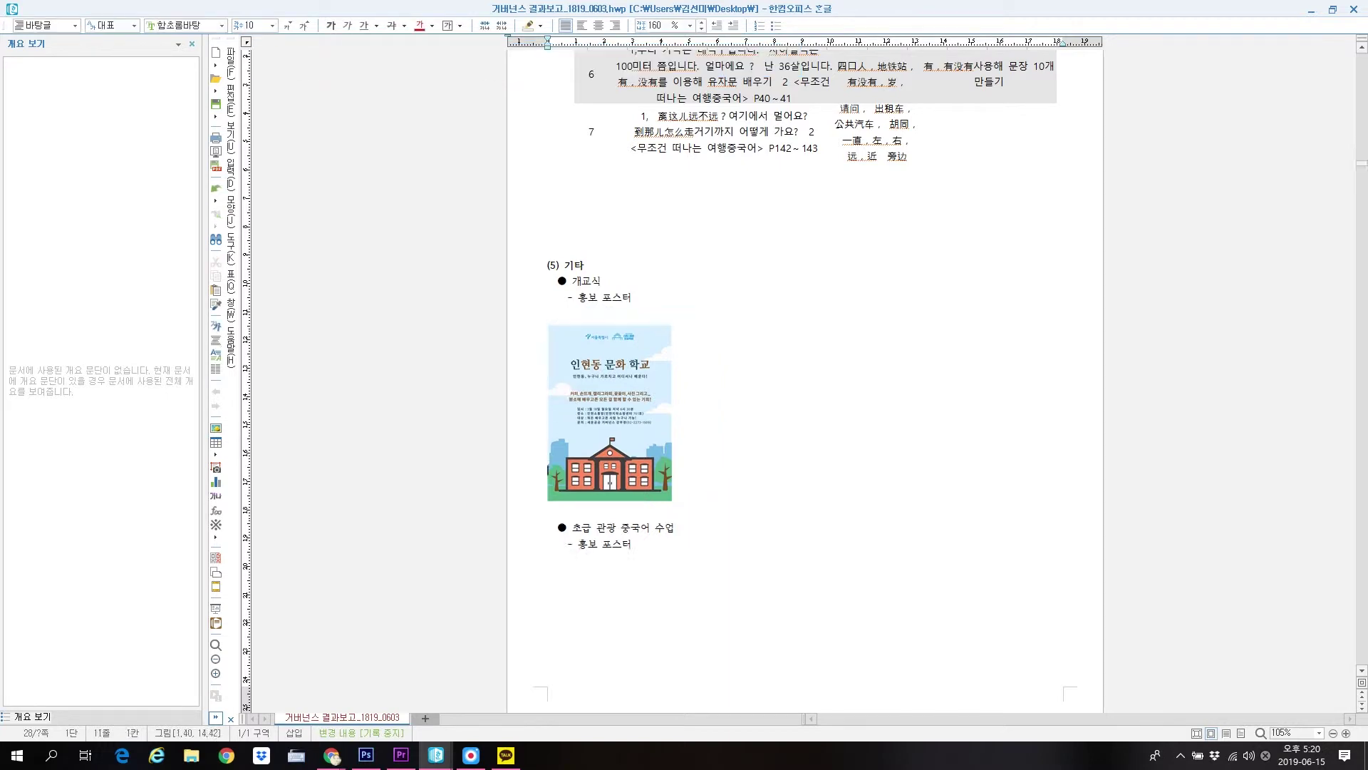
{"action": "key", "text": "Up"}
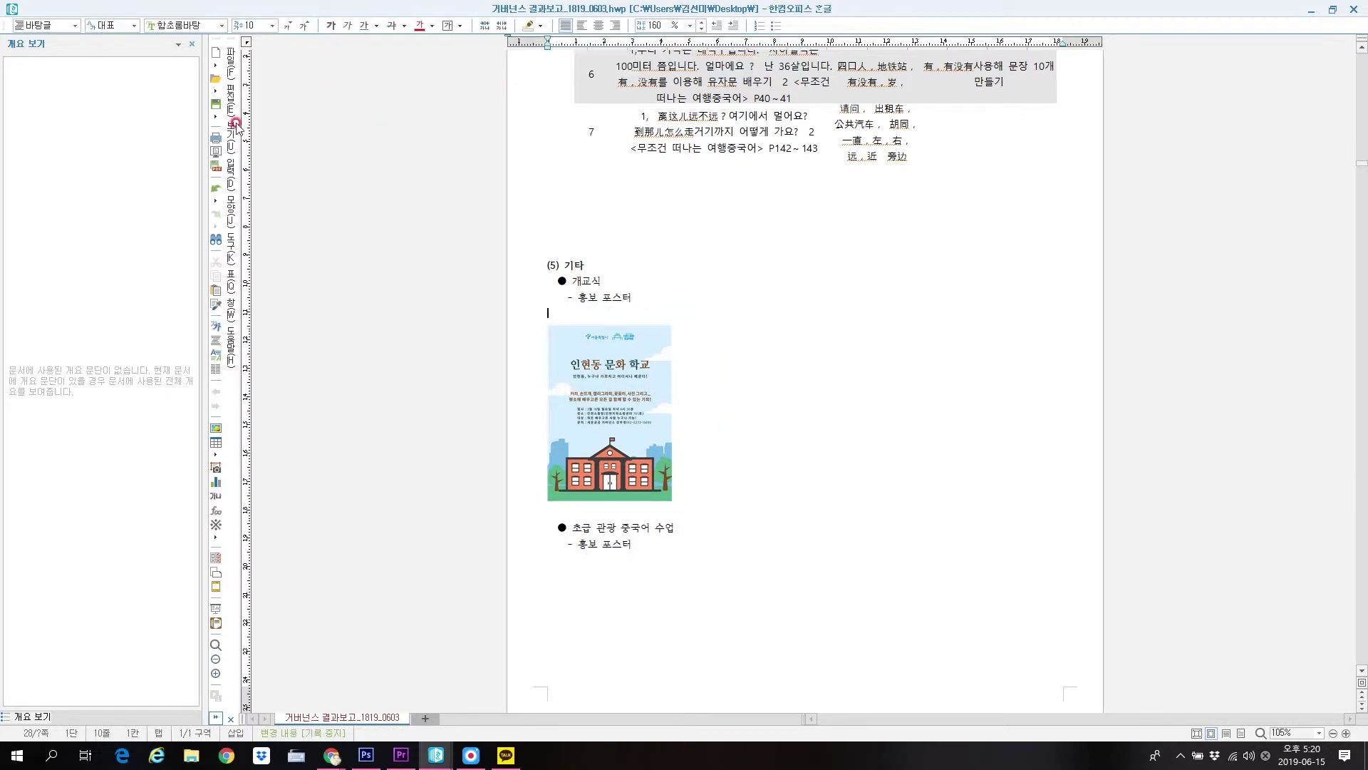
{"action": "left_click", "coordinate": [217, 459]}
{"action": "left_click", "coordinate": [244, 462]}
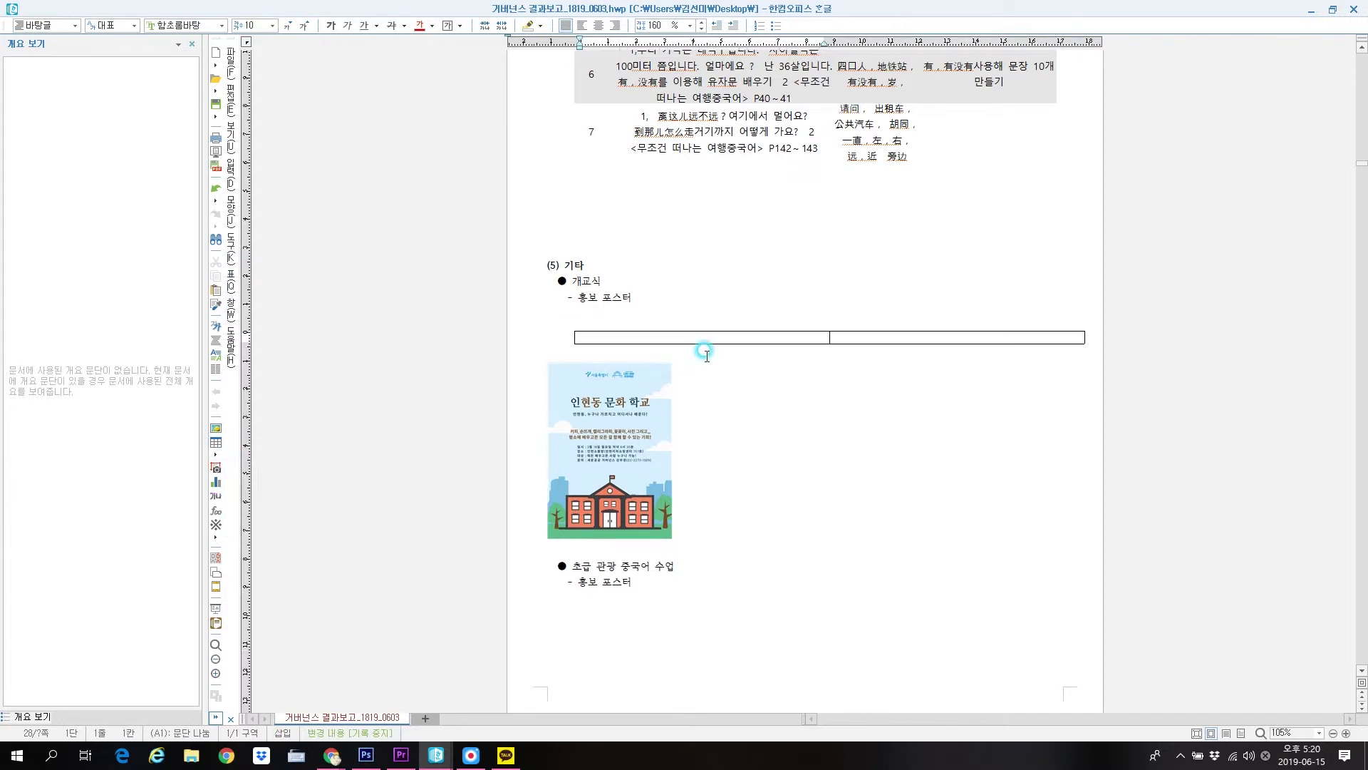
Narrow the new two-column table so its outer edge roughly lines up with the table above
{"action": "left_click", "coordinate": [953, 333]}
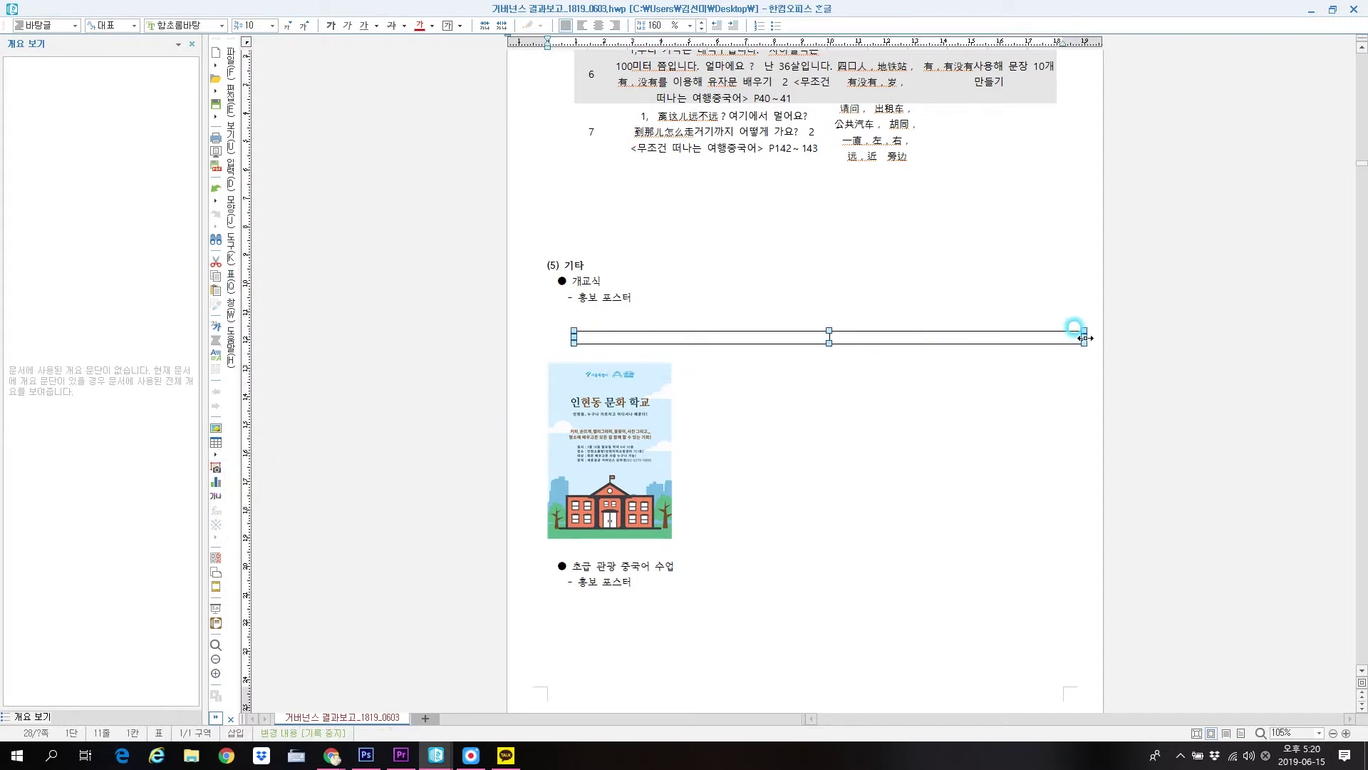
{"action": "left_click_drag", "start_coordinate": [1082, 336], "coordinate": [1060, 337]}
{"action": "left_click", "coordinate": [951, 335]}
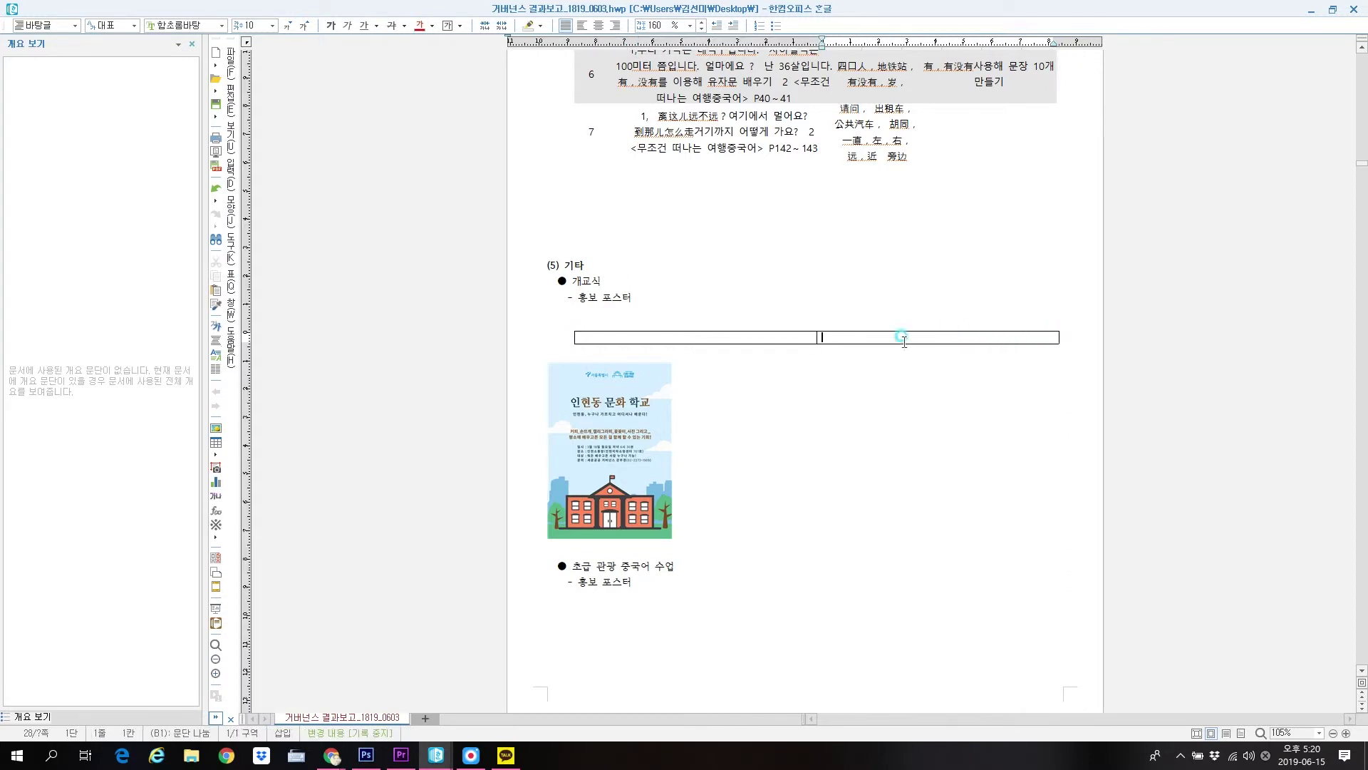
Delete the old poster below the table and insert the picture 001 from the desktop into the table's first cell
{"action": "left_click", "coordinate": [593, 460]}
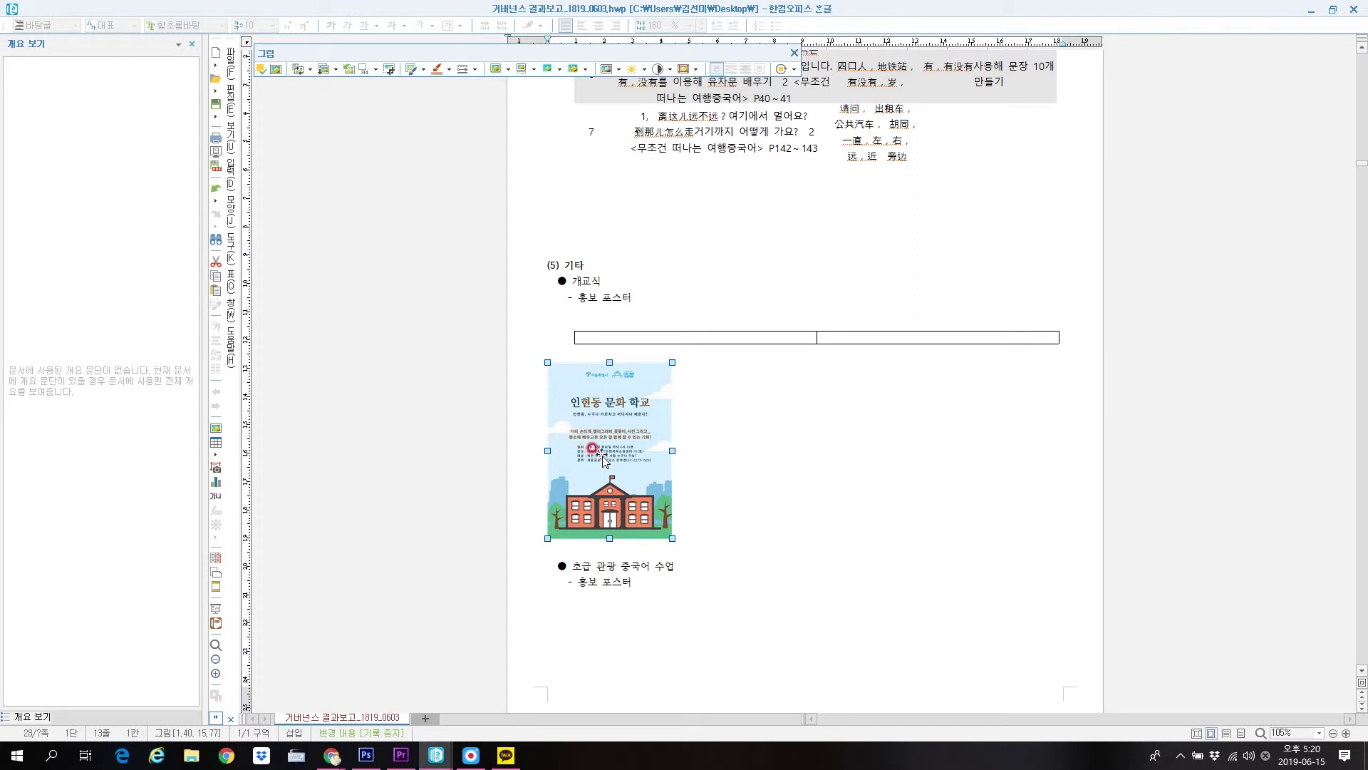
{"action": "key", "text": "Delete"}
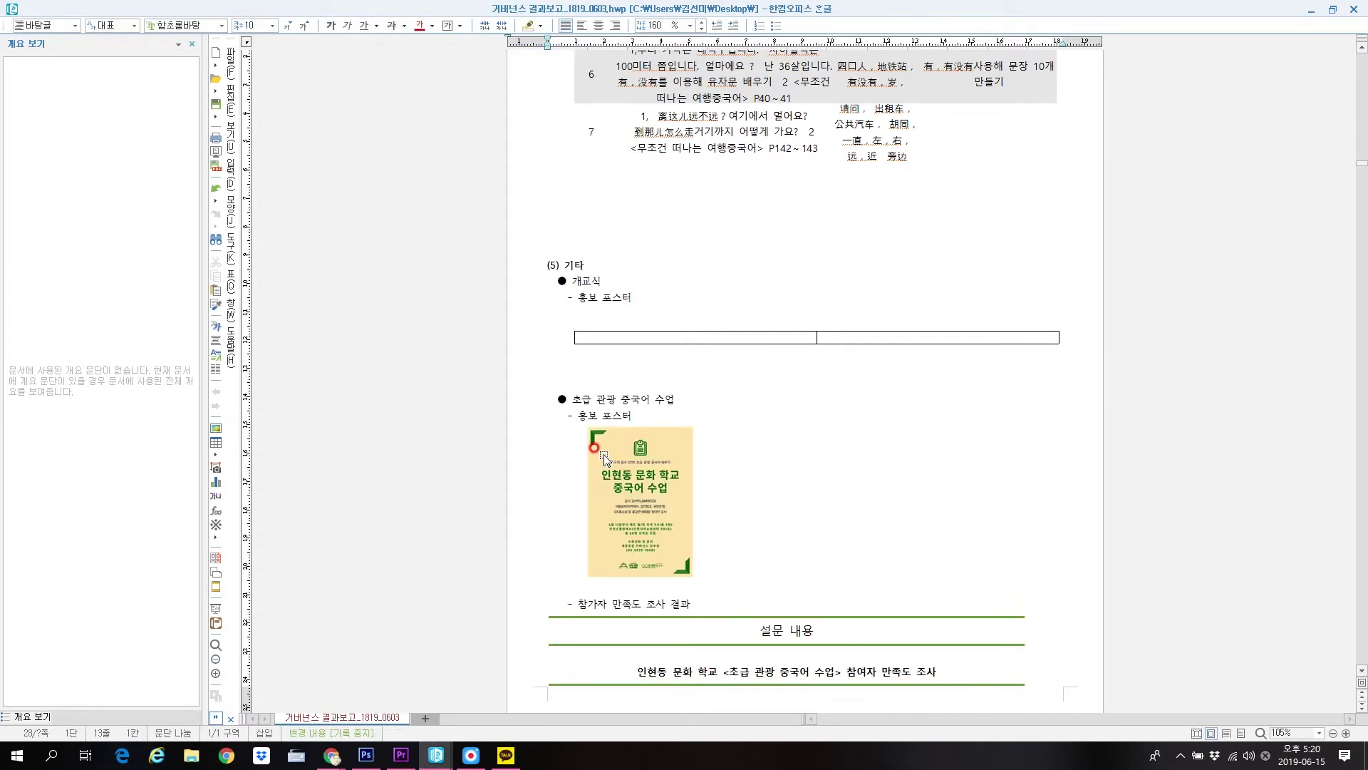
{"action": "left_click", "coordinate": [612, 336]}
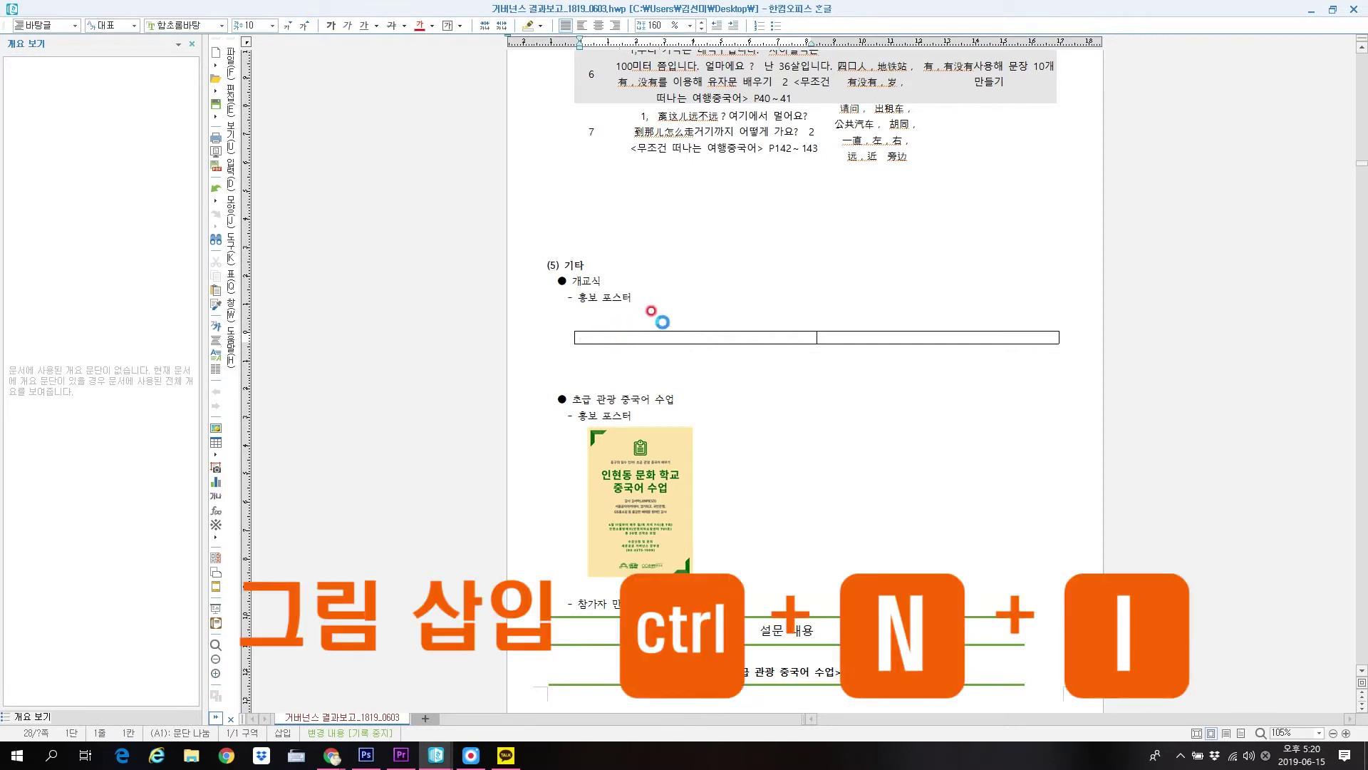
{"action": "key", "text": "ctrl+n"}
{"action": "key", "text": "i"}
{"action": "left_click", "coordinate": [487, 269]}
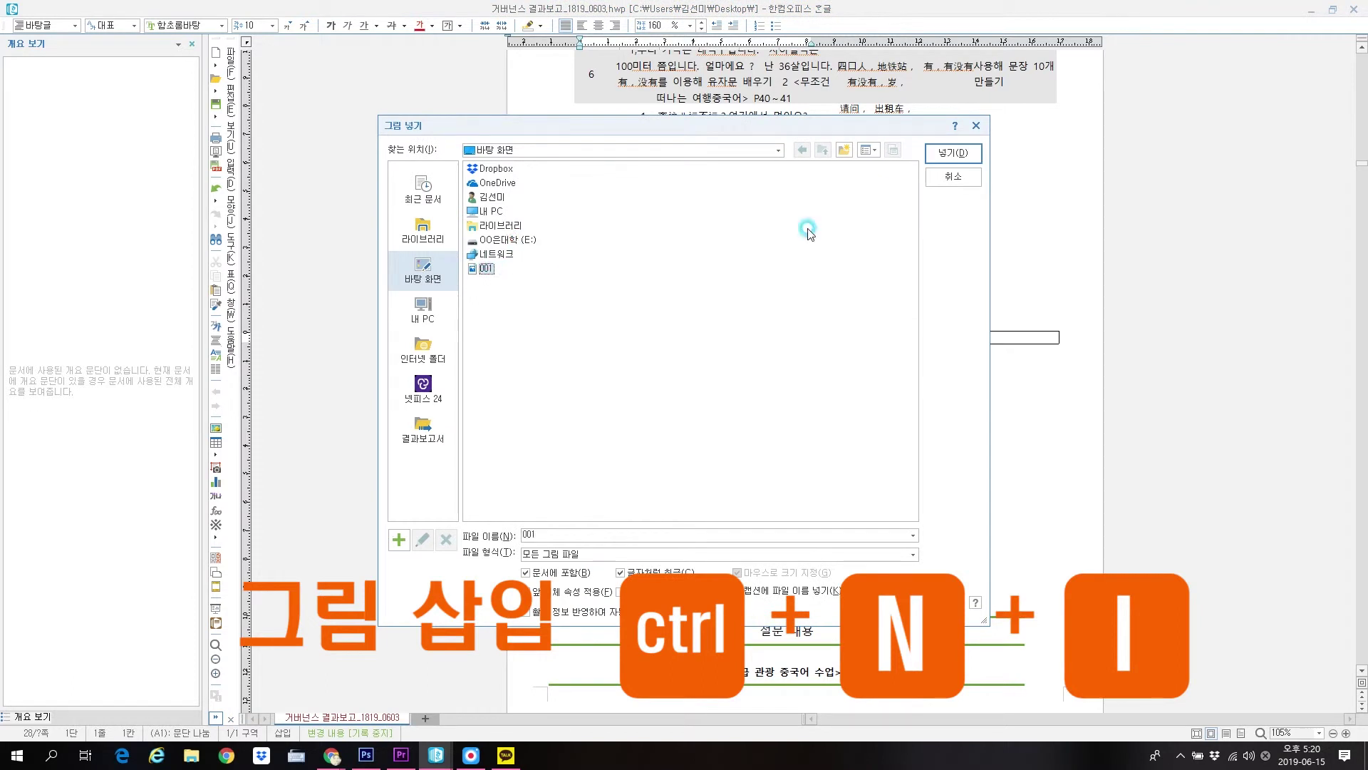
{"action": "left_click", "coordinate": [953, 153]}
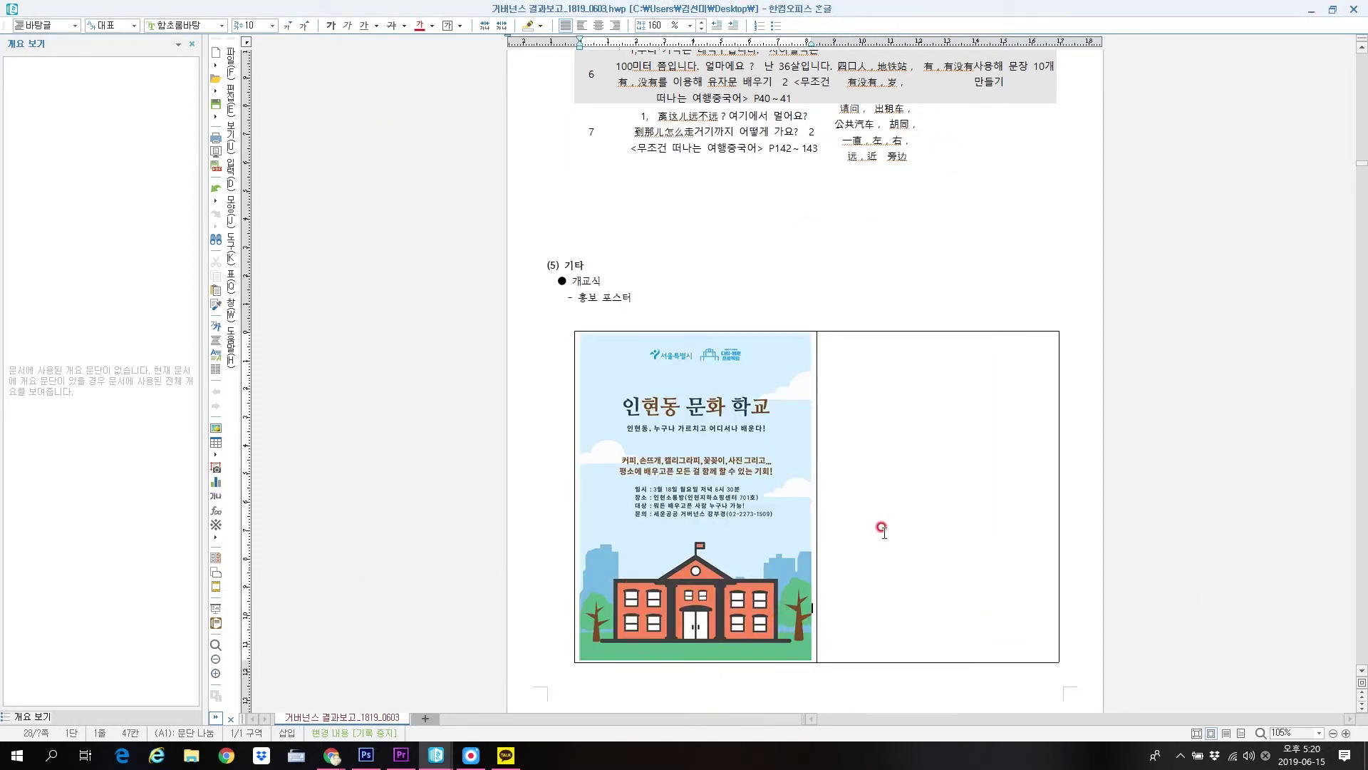
Reset the 초급 관광 중국어 수업 poster on page 29 to its original picture size through its object properties
{"action": "scroll", "coordinate": [862, 504], "scroll_direction": "down", "scroll_amount": 3}
{"action": "scroll", "coordinate": [846, 376], "scroll_direction": "down", "scroll_amount": 3}
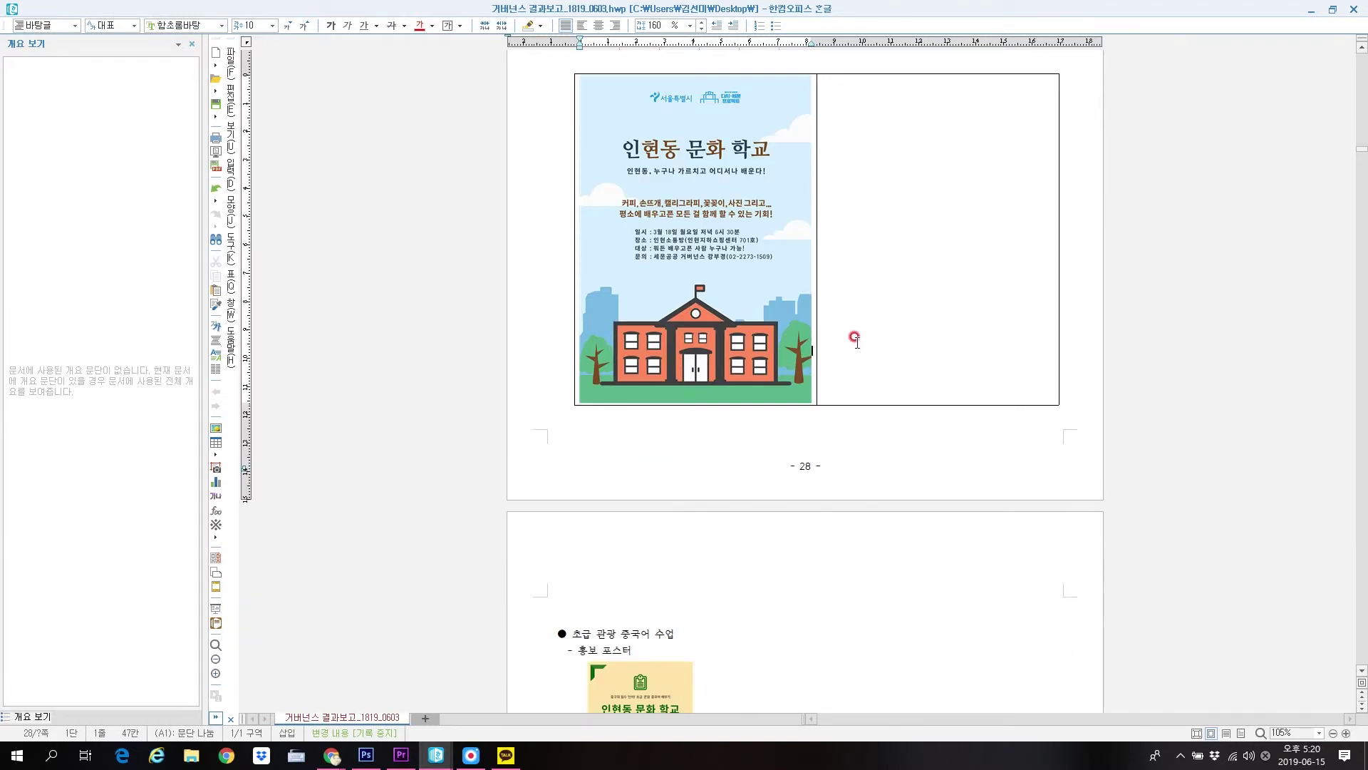
{"action": "scroll", "coordinate": [855, 338], "scroll_direction": "down", "scroll_amount": 10}
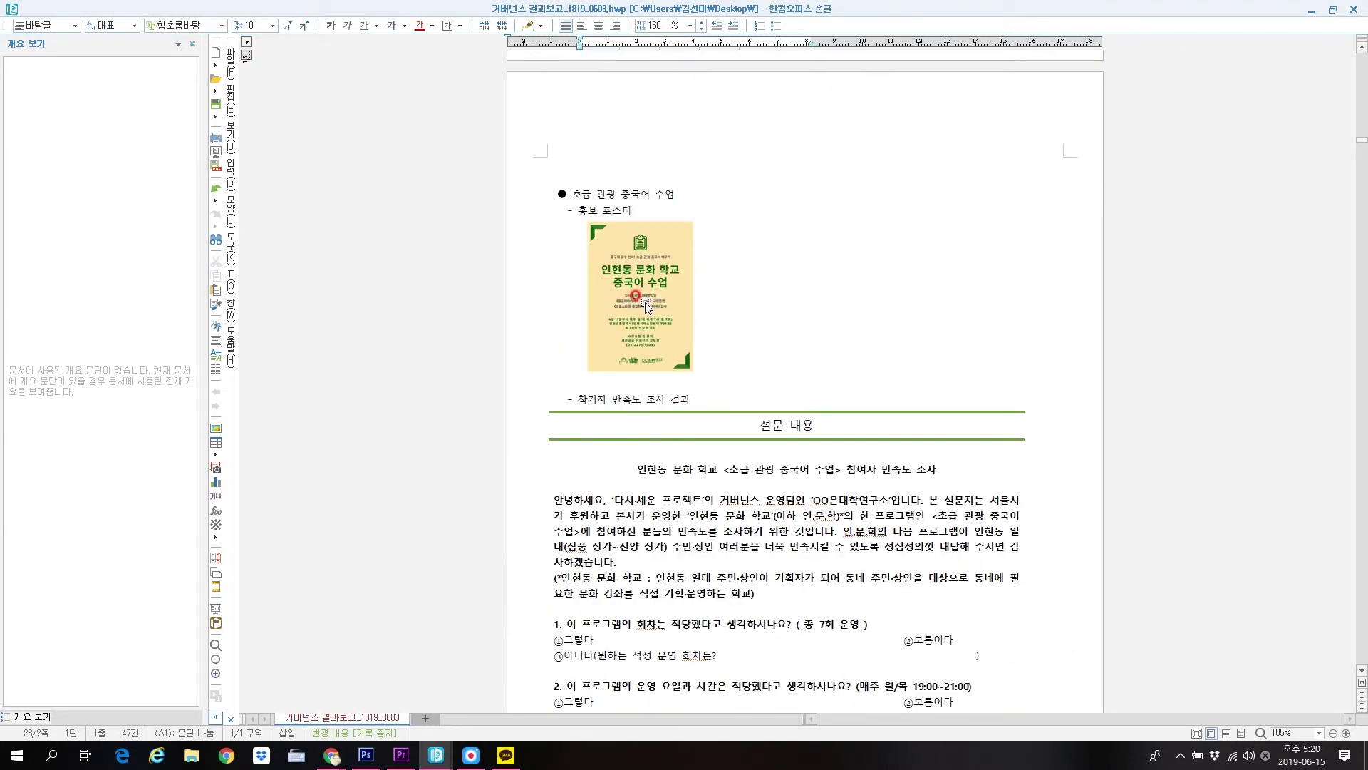
{"action": "left_click", "coordinate": [644, 301]}
{"action": "double_click", "coordinate": [644, 300]}
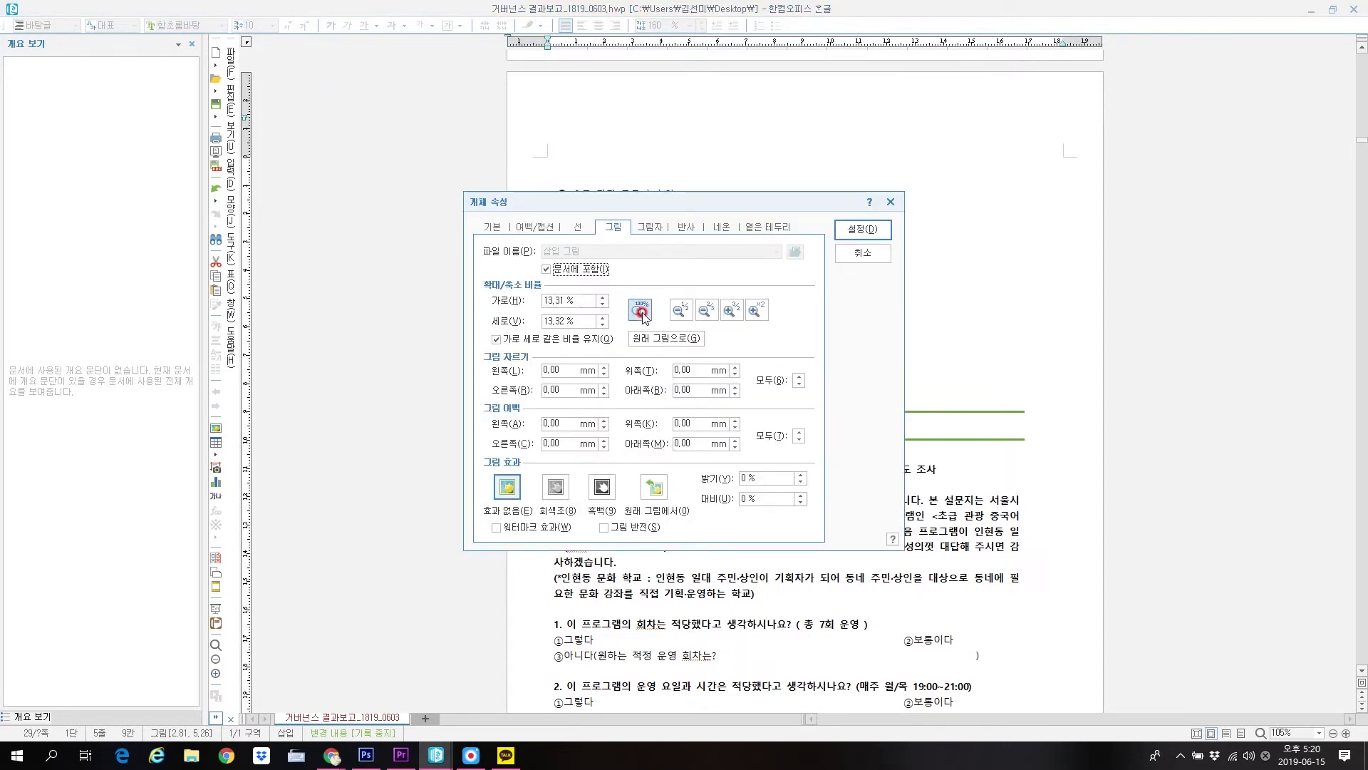
{"action": "left_click", "coordinate": [651, 341]}
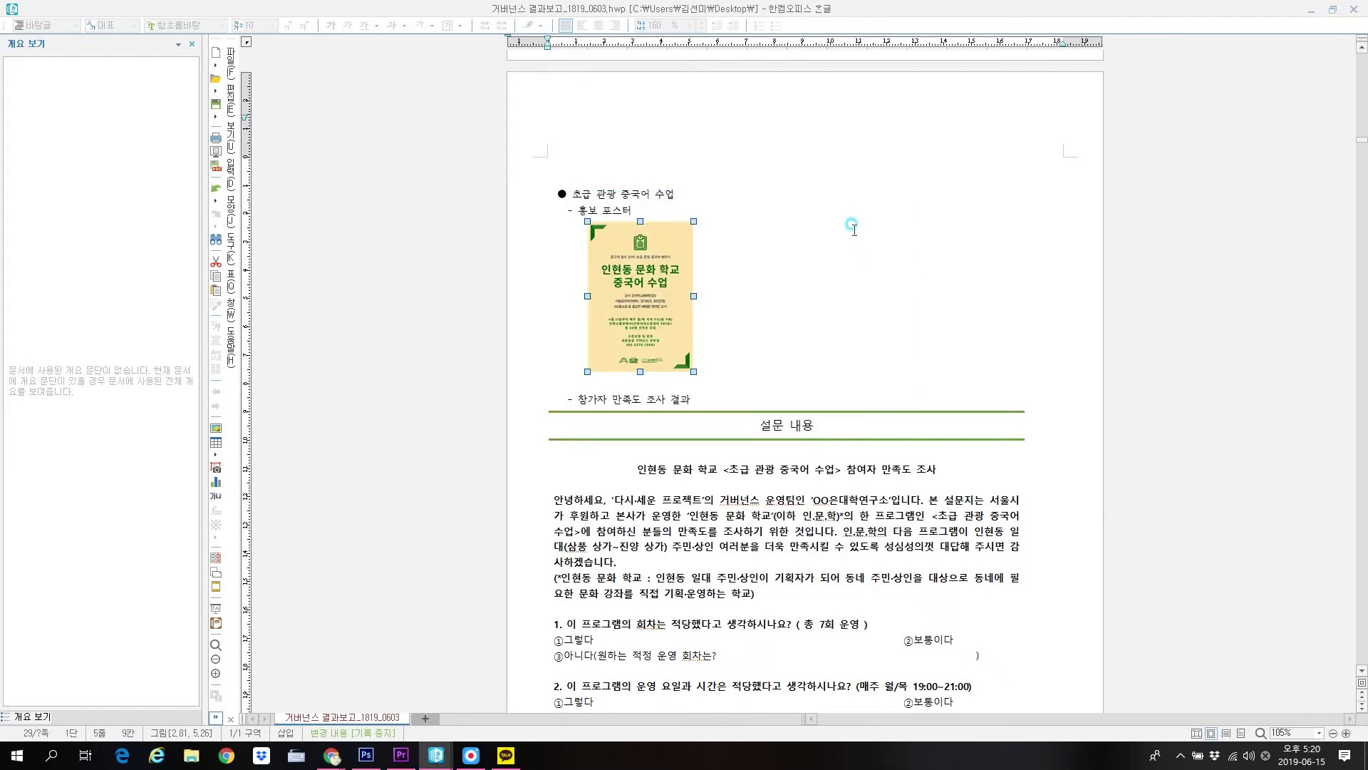
{"action": "left_click", "coordinate": [853, 229]}
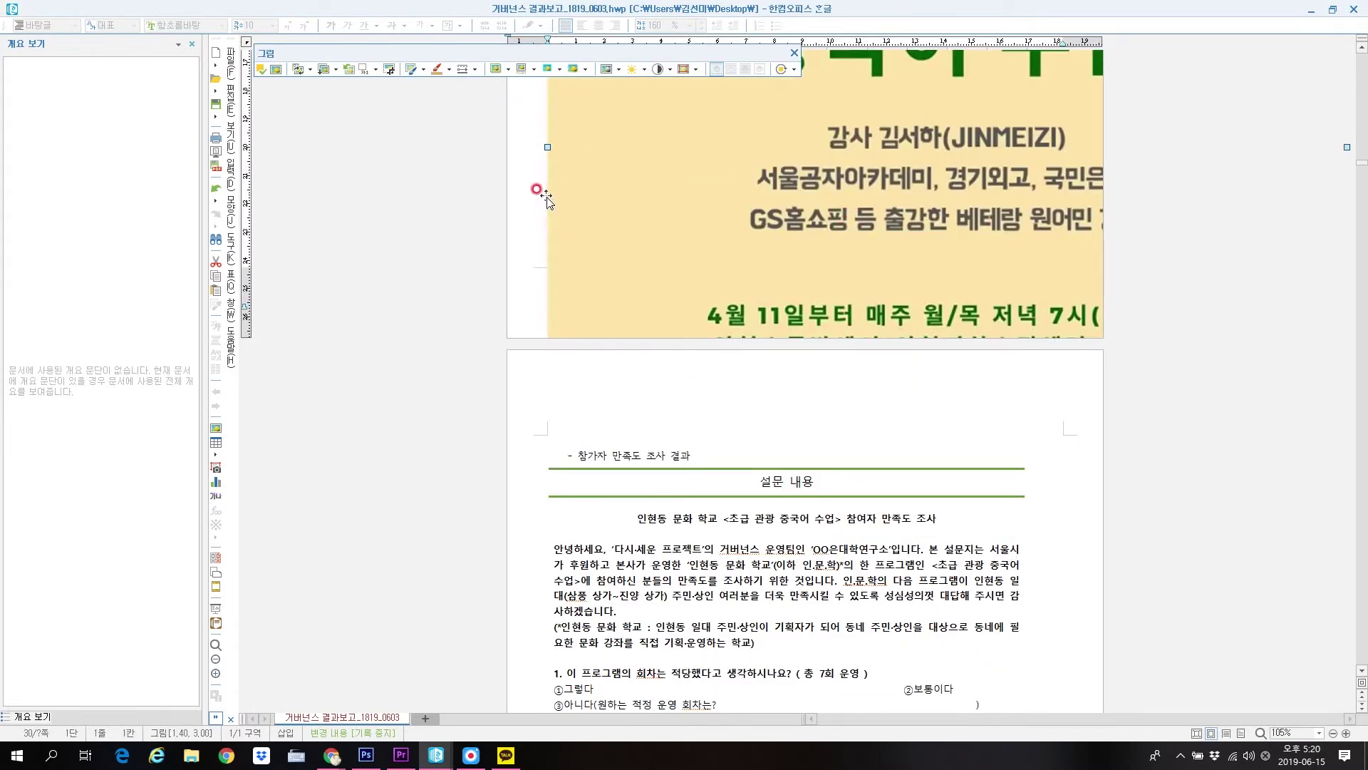
Copy the full-size Chinese class poster and undo its enlargement in the report
{"action": "key", "text": "ctrl+c"}
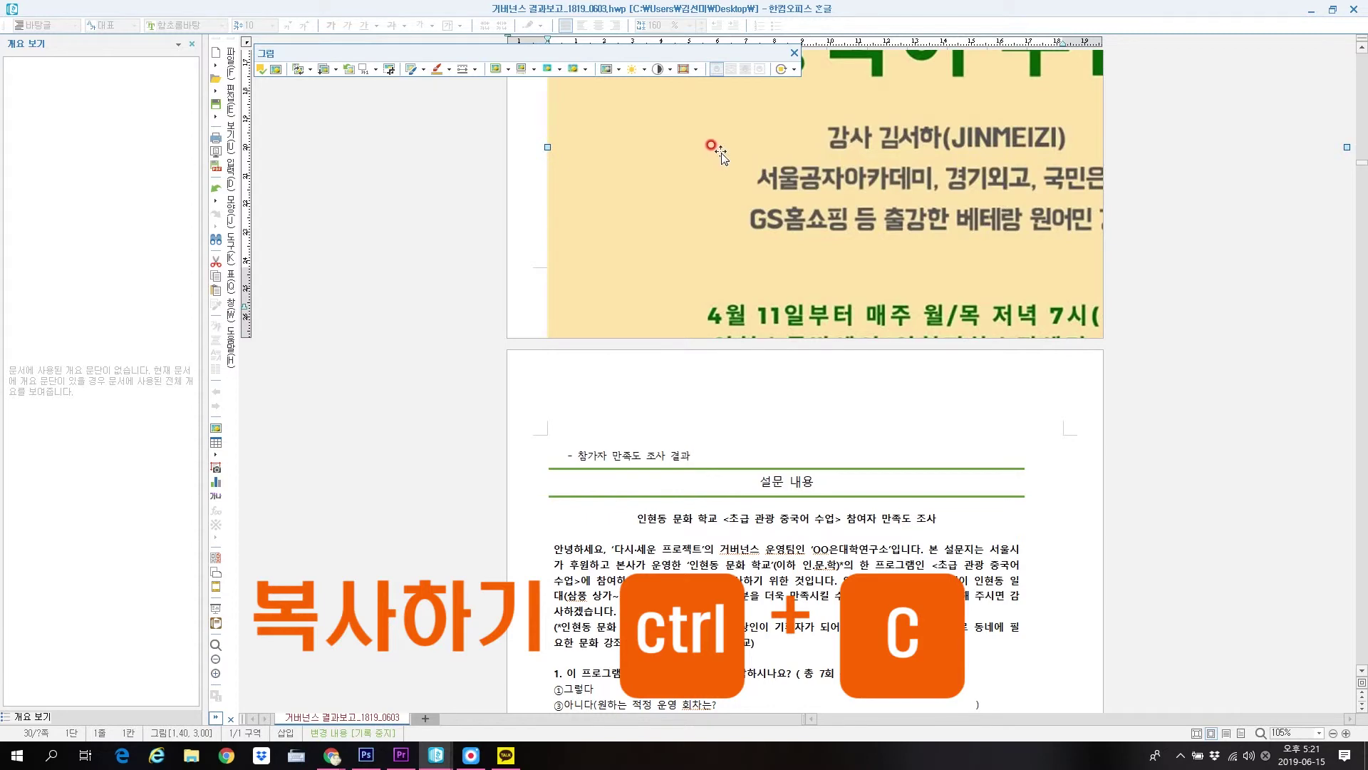
{"action": "key", "text": "ctrl+z"}
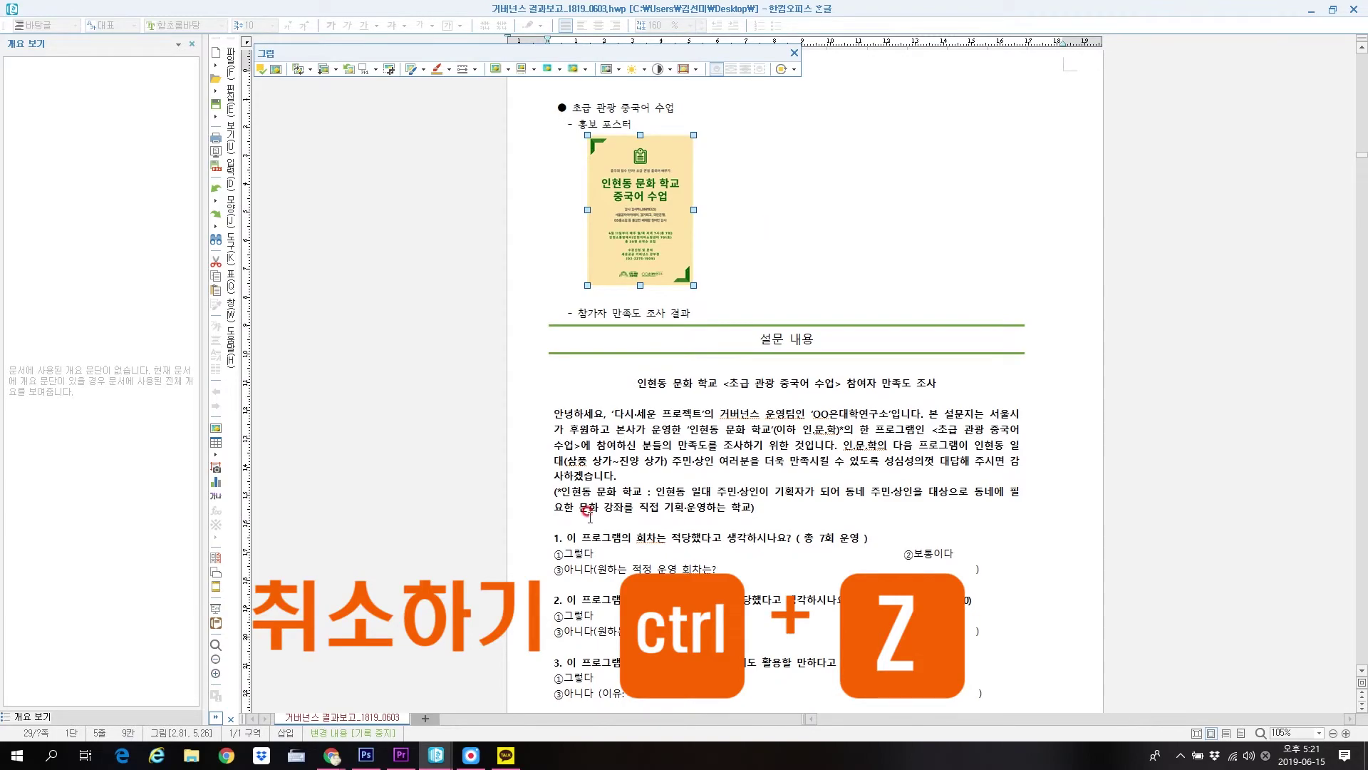
Switch to Photoshop, create a new document with the Clipboard preset, and paste the copied poster into it
{"action": "left_click", "coordinate": [366, 756]}
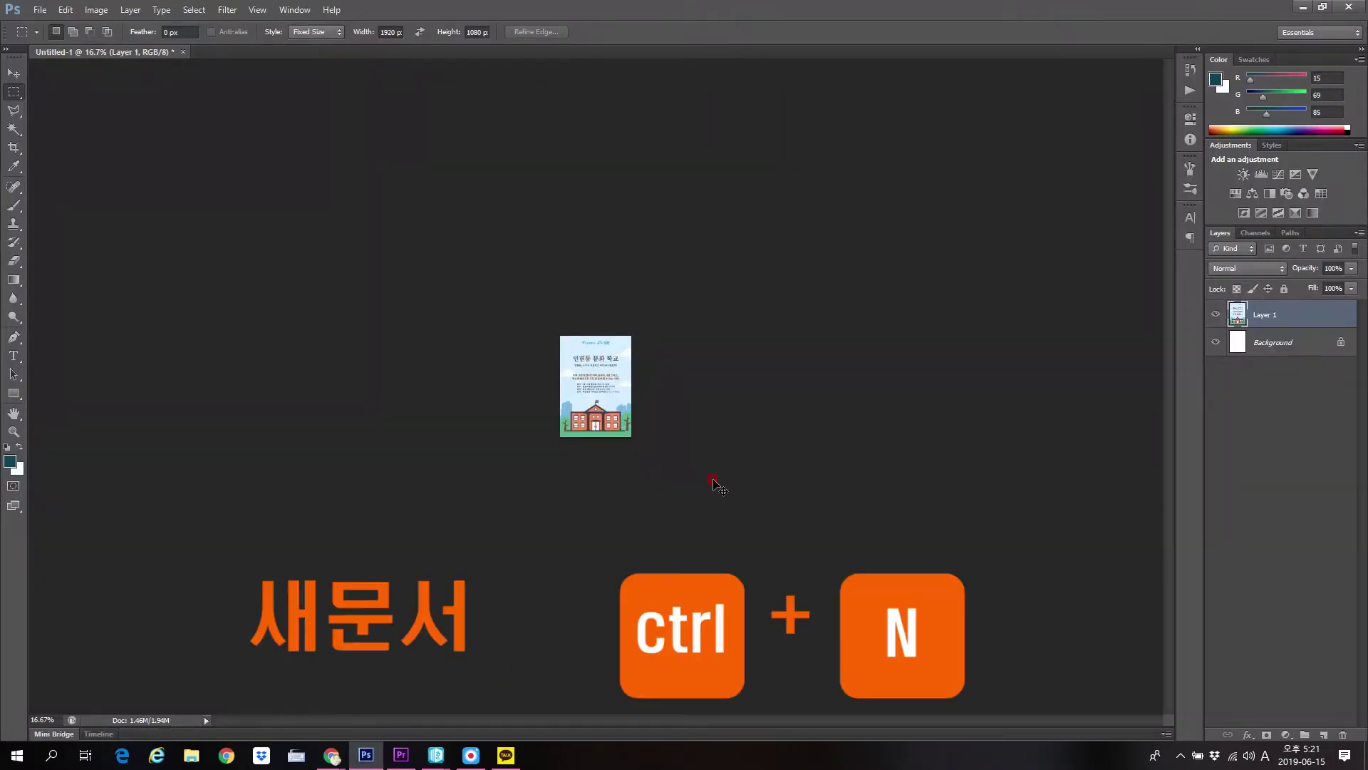
{"action": "key", "text": "ctrl+n"}
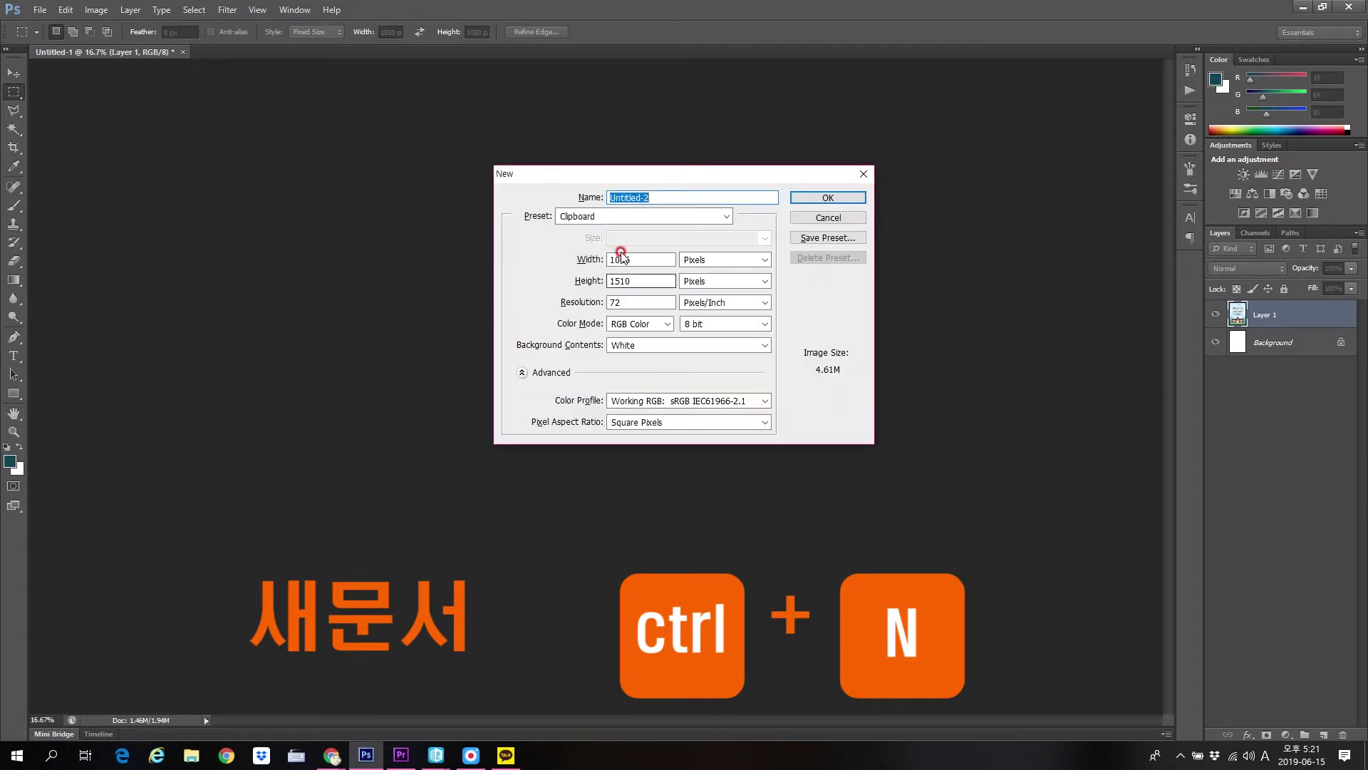
{"action": "left_click", "coordinate": [620, 257]}
{"action": "left_click", "coordinate": [829, 199]}
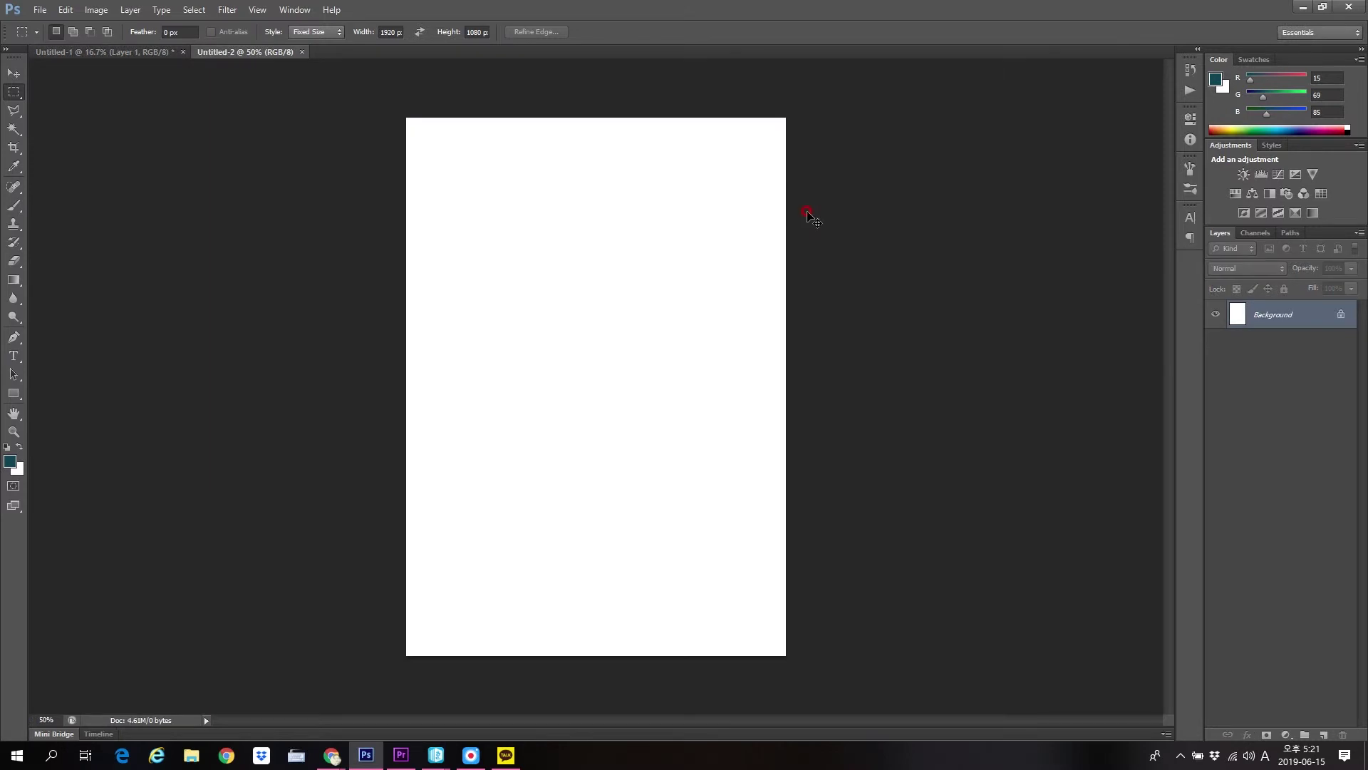
{"action": "key", "text": "ctrl+v"}
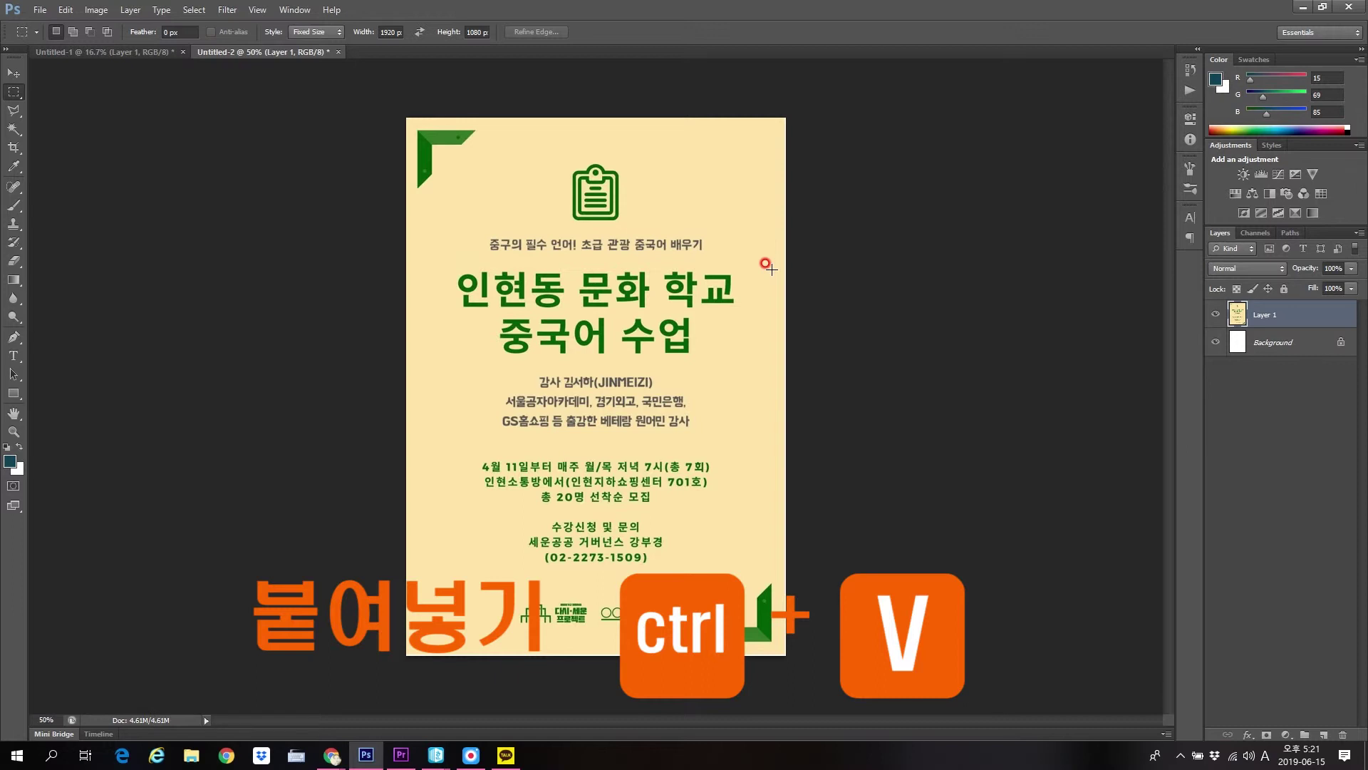
Resize the Chinese class poster image to a width of 600 pixels with constrained proportions
{"action": "key", "text": "ctrl+alt+i"}
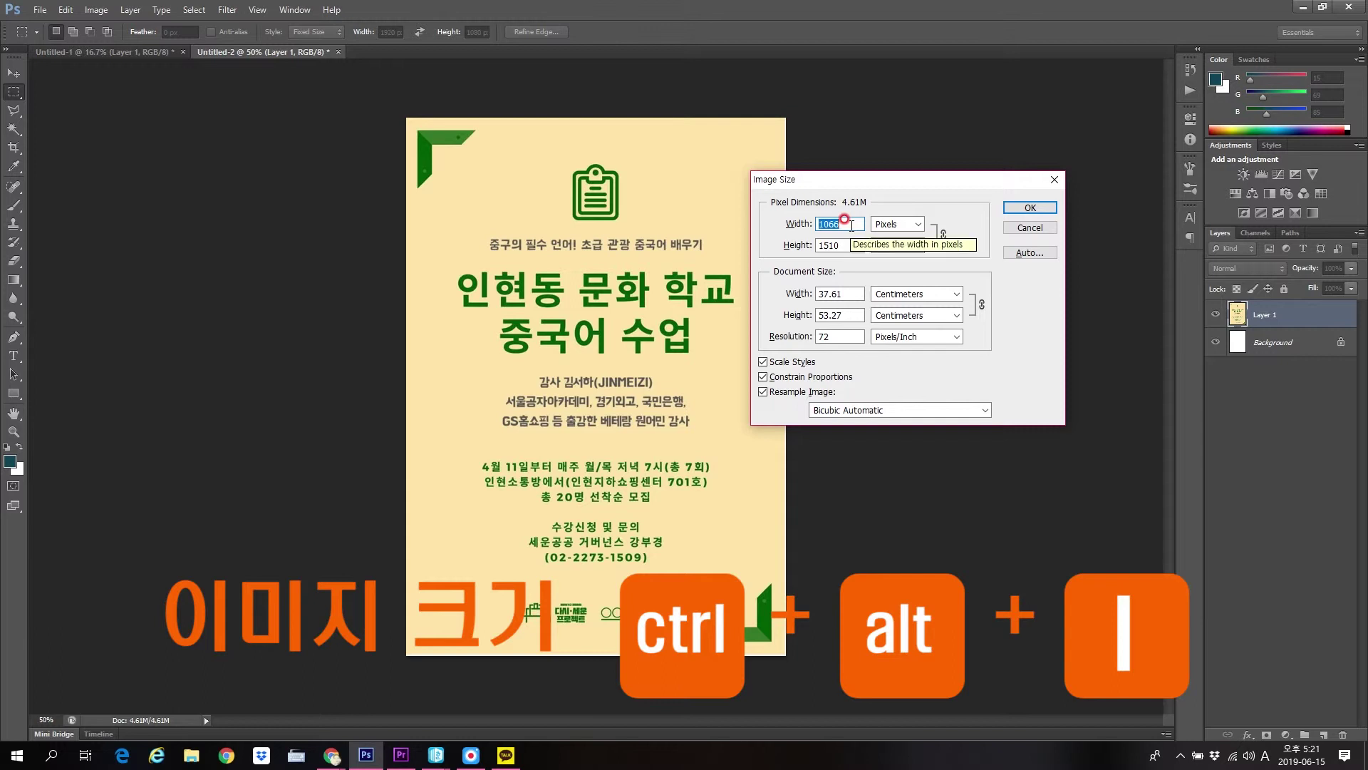
{"action": "type", "text": "6"}
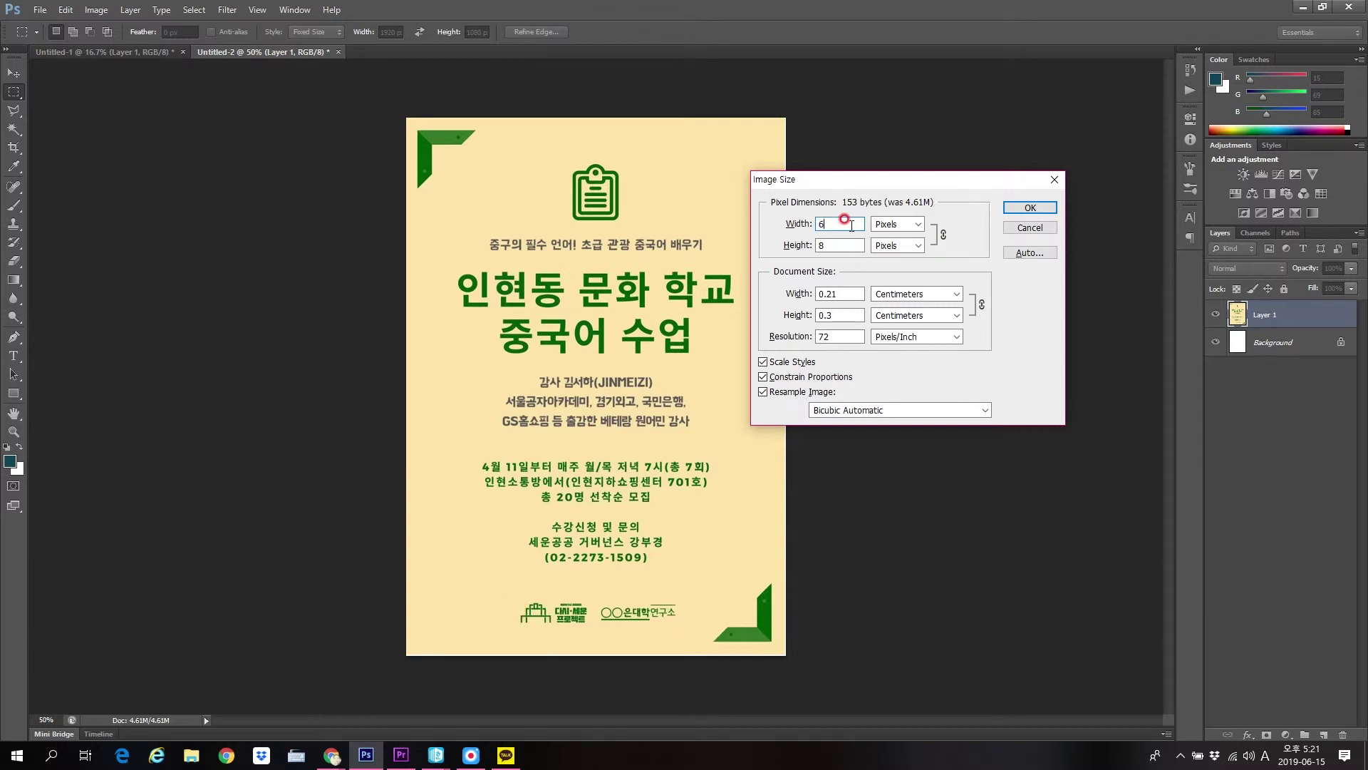
{"action": "type", "text": "00"}
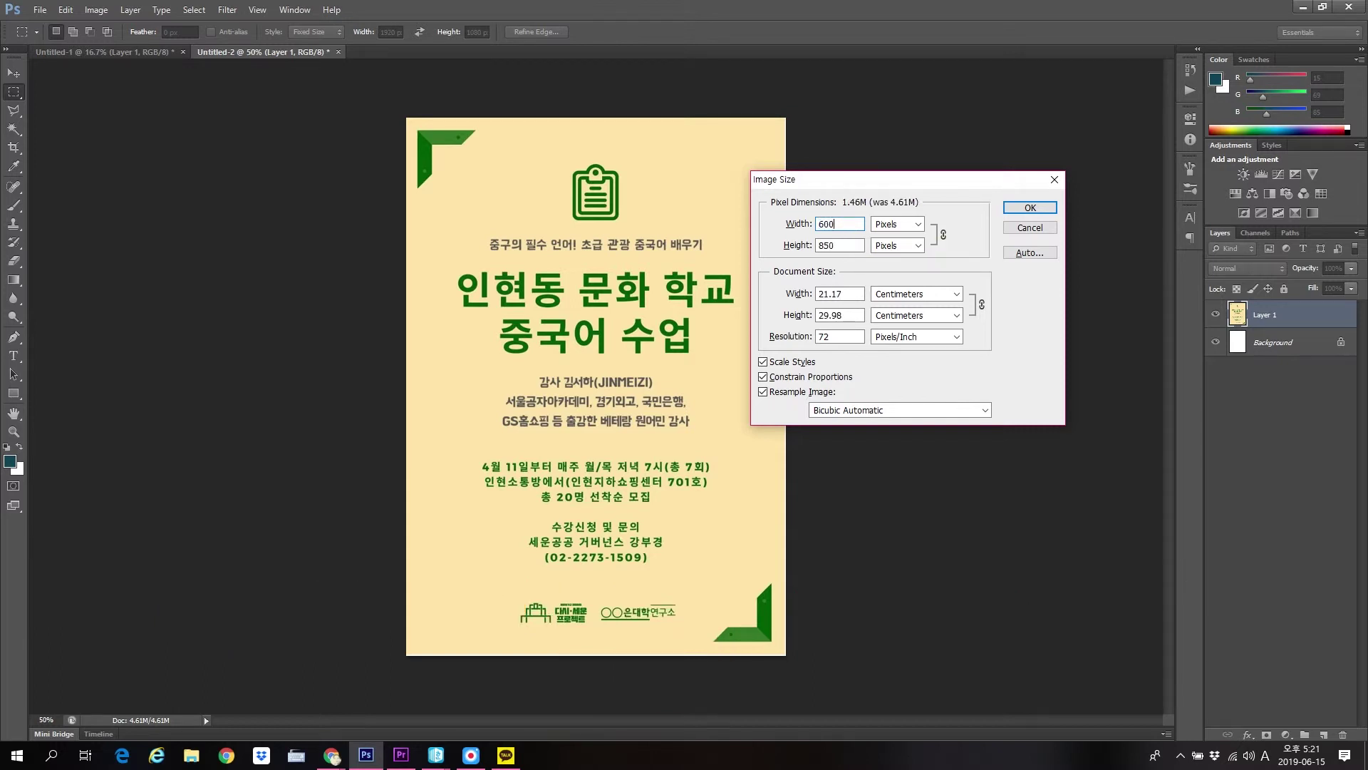
{"action": "left_click", "coordinate": [1030, 207]}
{"action": "left_click", "coordinate": [924, 213]}
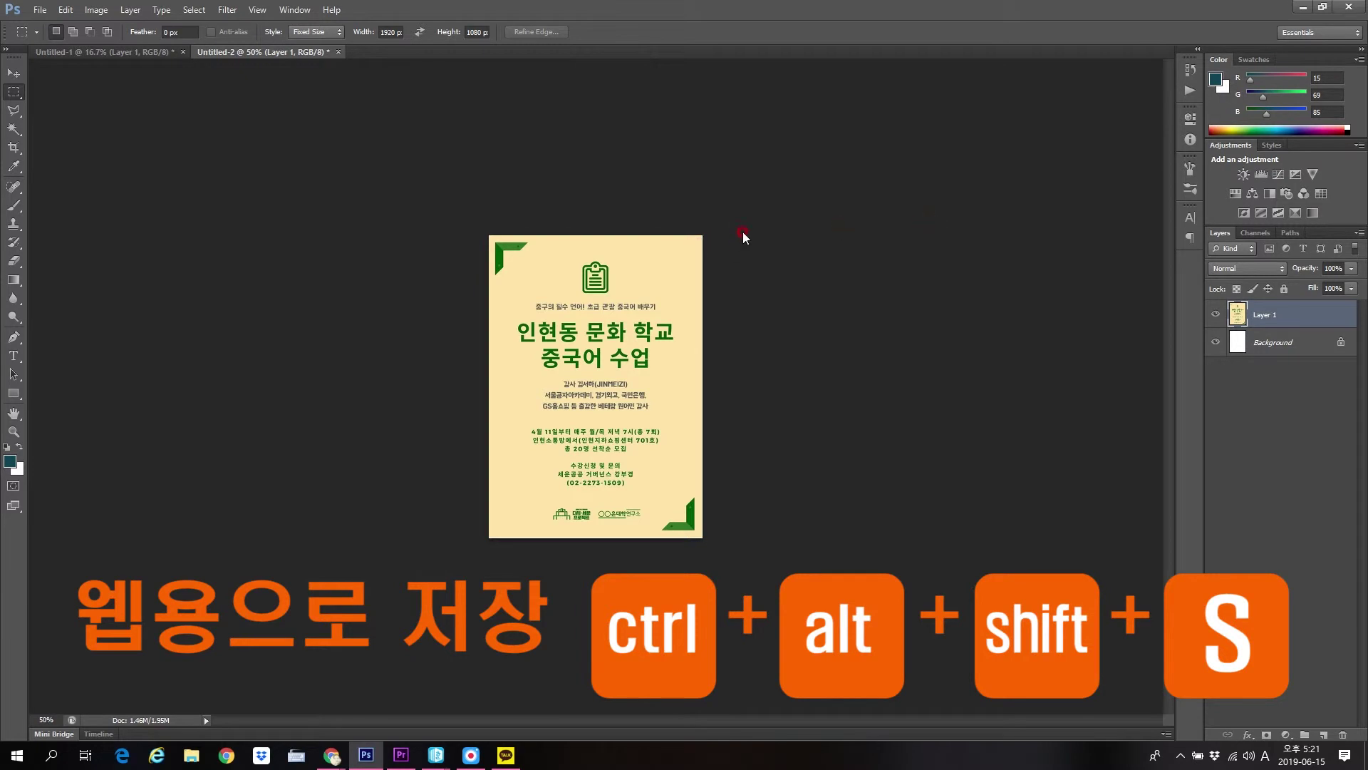
Save the resized poster for web as a JPEG High image at quality 60, named 002, on the desktop
{"action": "key", "text": "ctrl+alt+shift+s"}
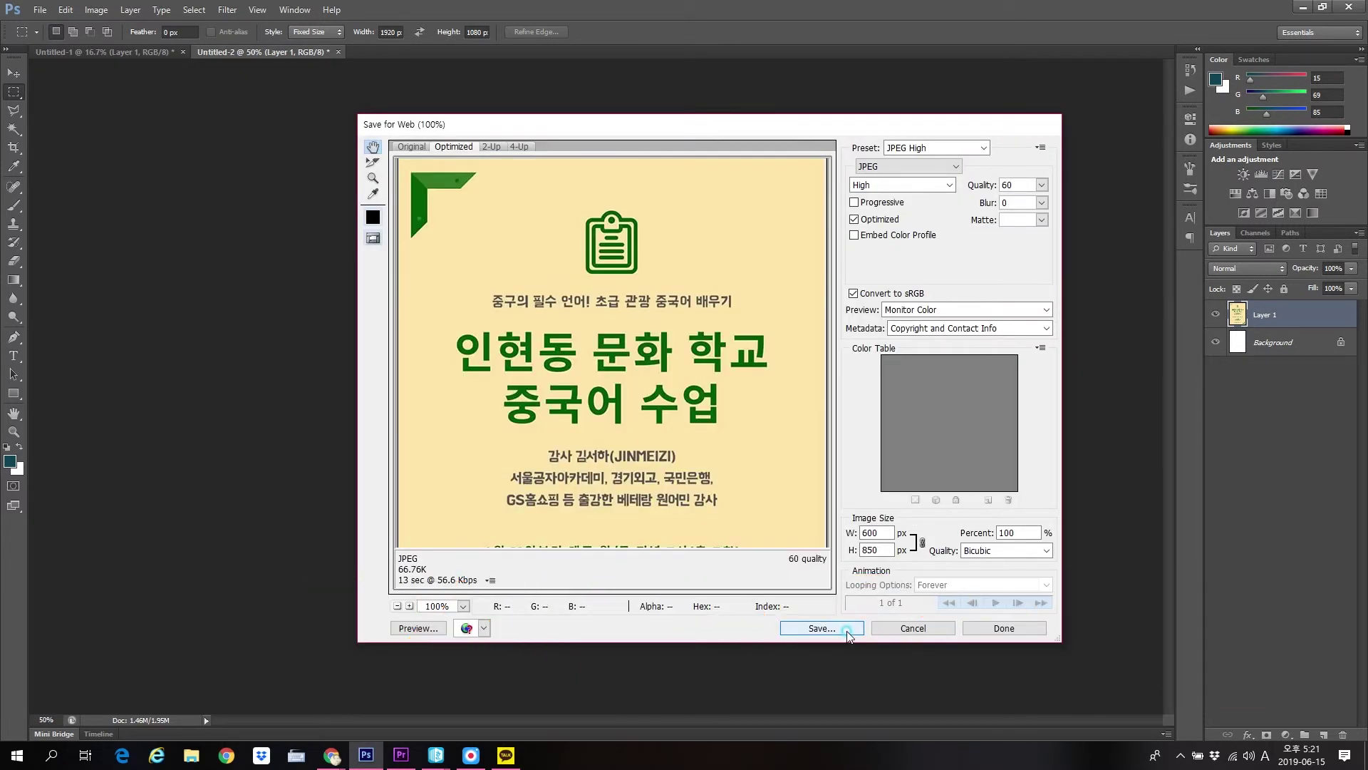
{"action": "left_click", "coordinate": [822, 628]}
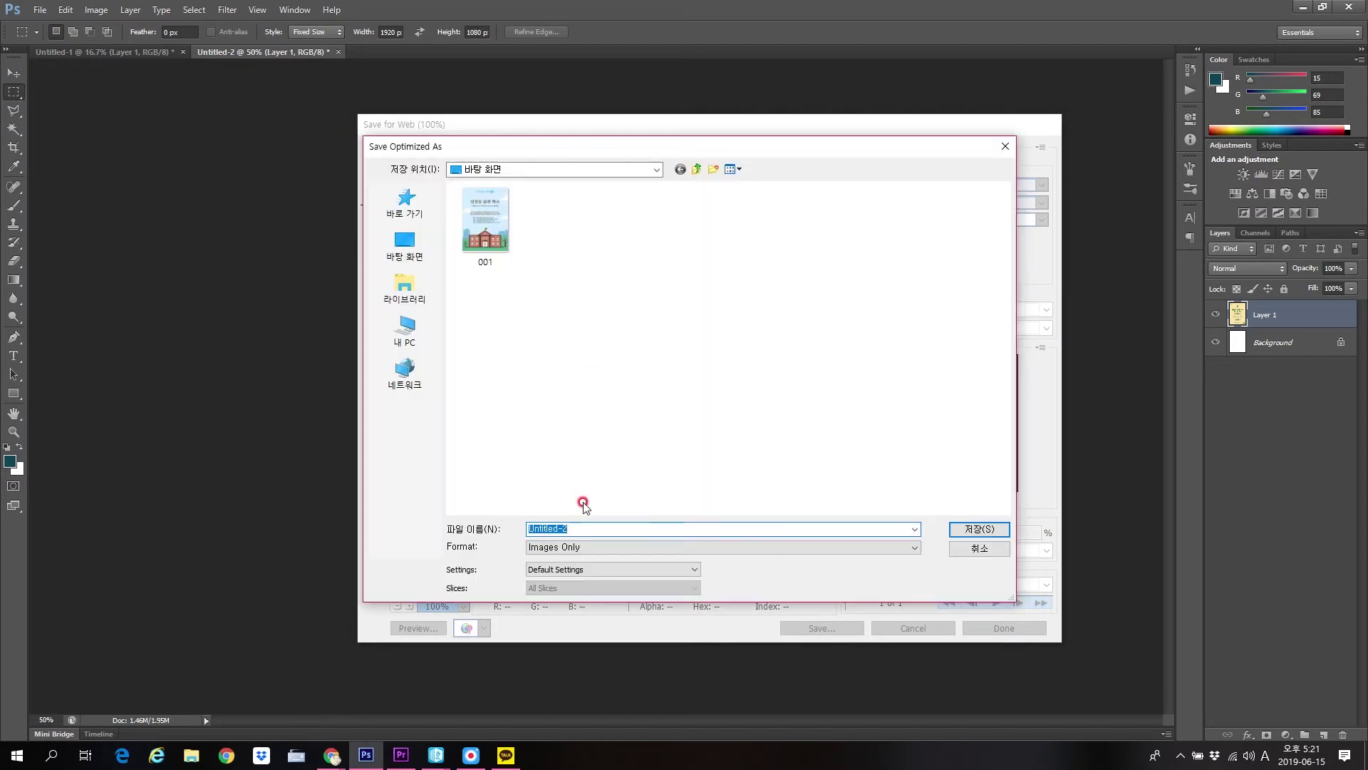
{"action": "type", "text": "002"}
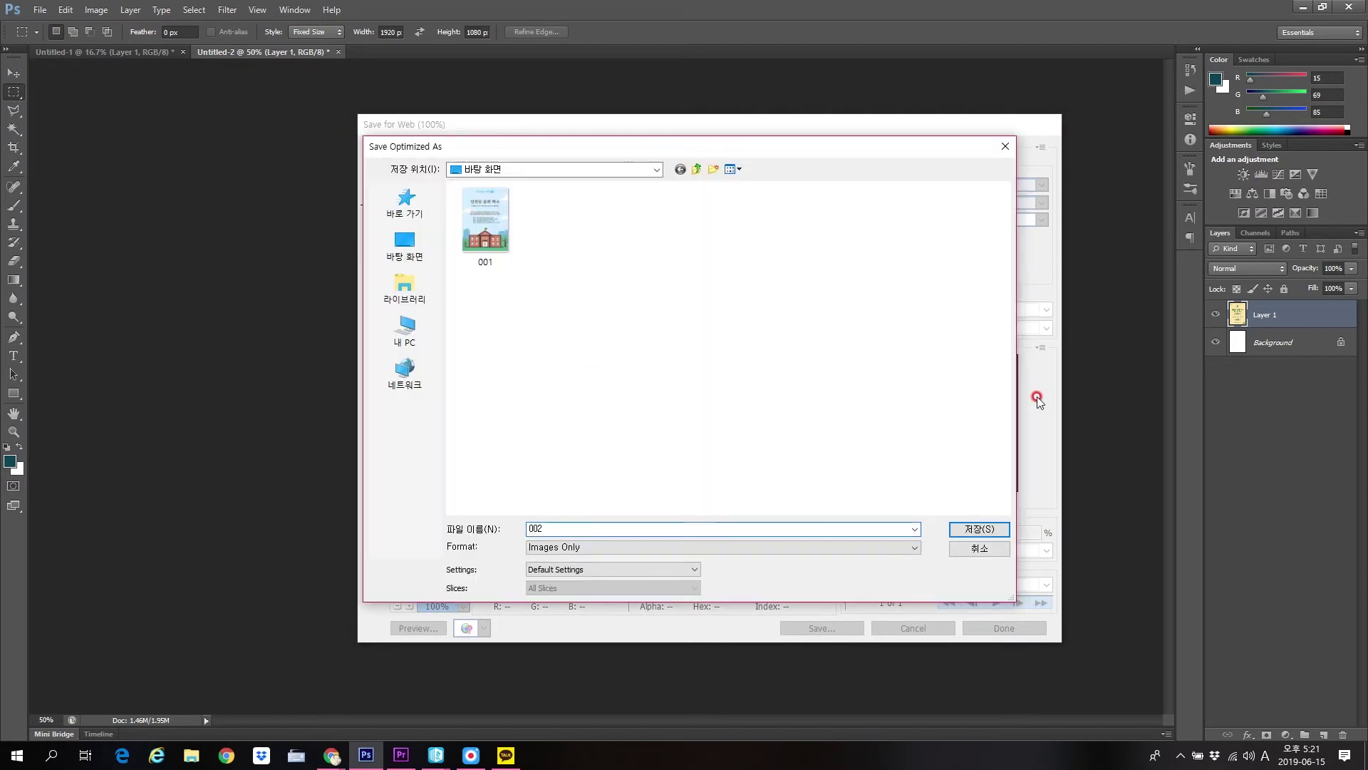
{"action": "left_click", "coordinate": [978, 529]}
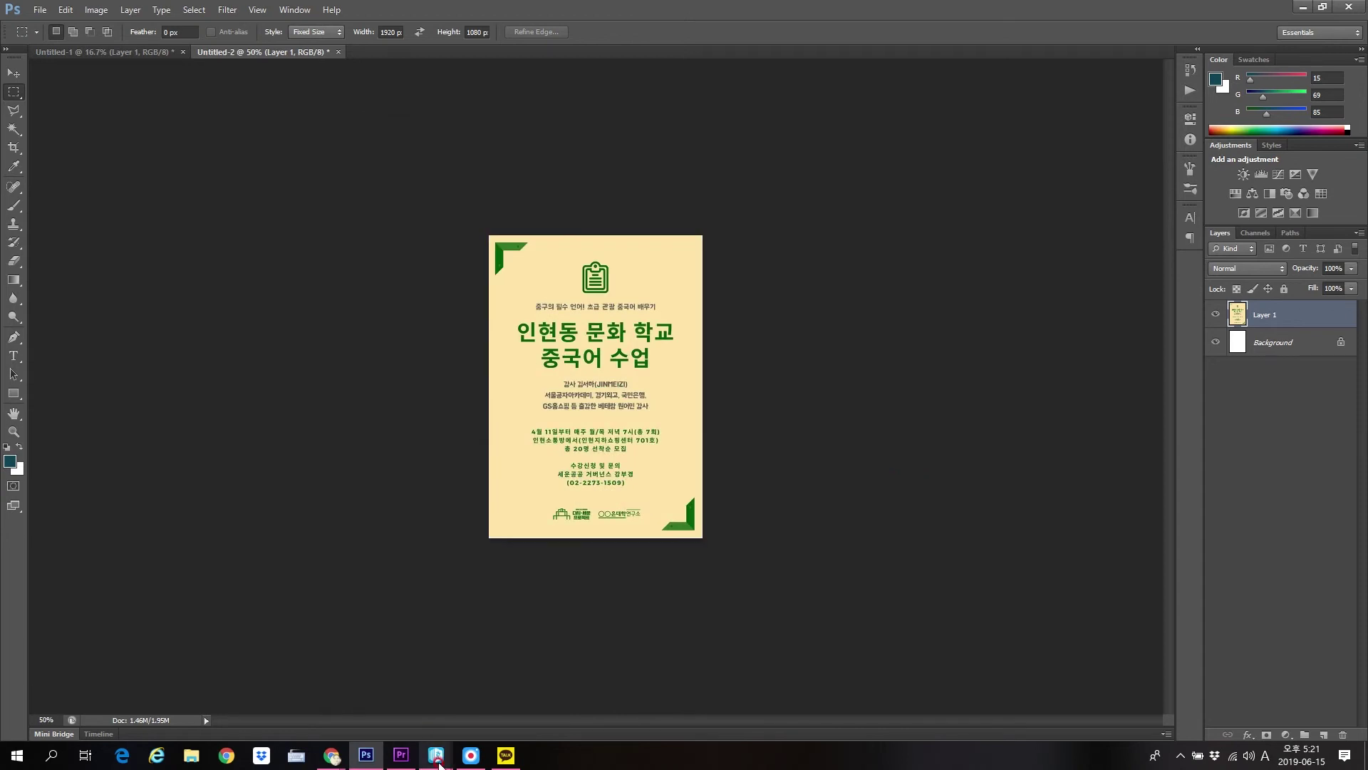
Switch to the Hancom report and cut the original Chinese class poster from under its 홍보 포스터 caption
{"action": "mouse_move", "coordinate": [437, 759]}
{"action": "left_click", "coordinate": [493, 702]}
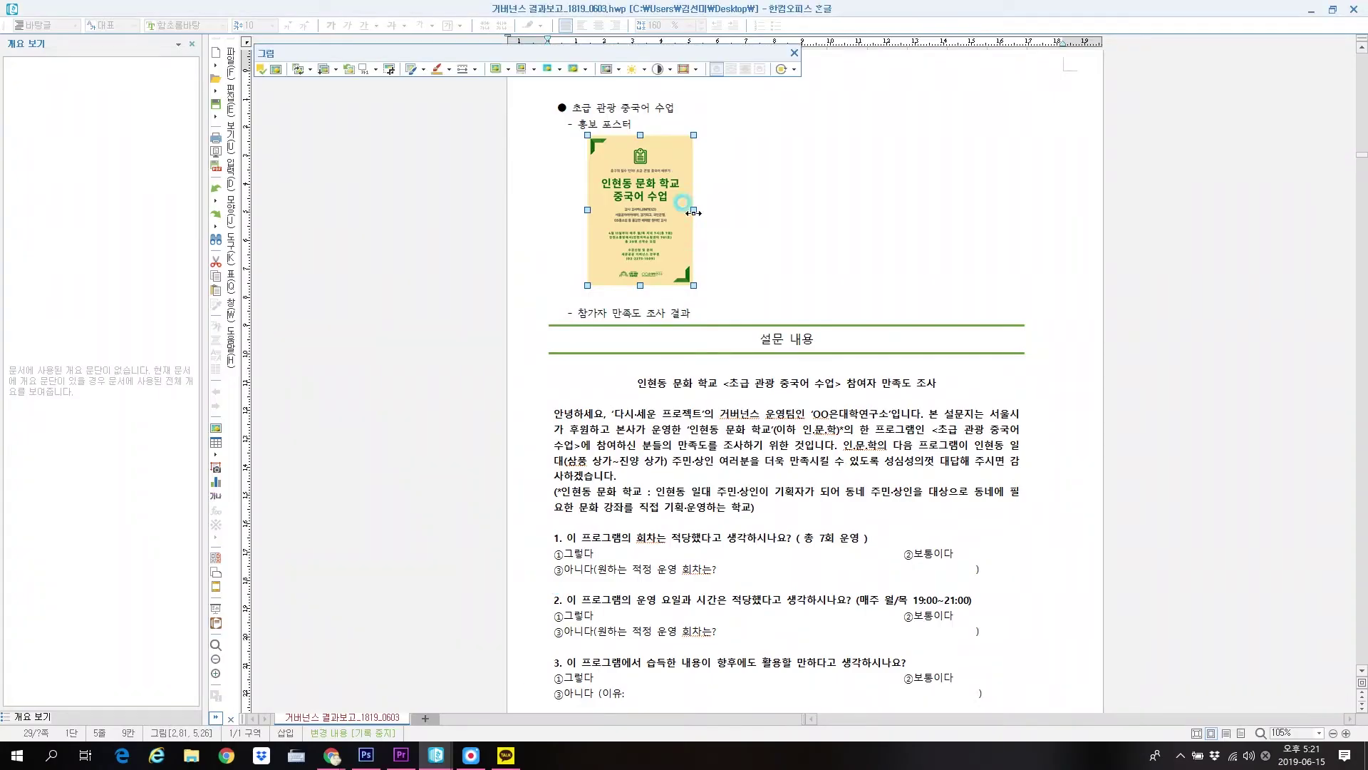
{"action": "scroll", "coordinate": [681, 239], "scroll_direction": "up", "scroll_amount": 2}
{"action": "left_click", "coordinate": [706, 336]}
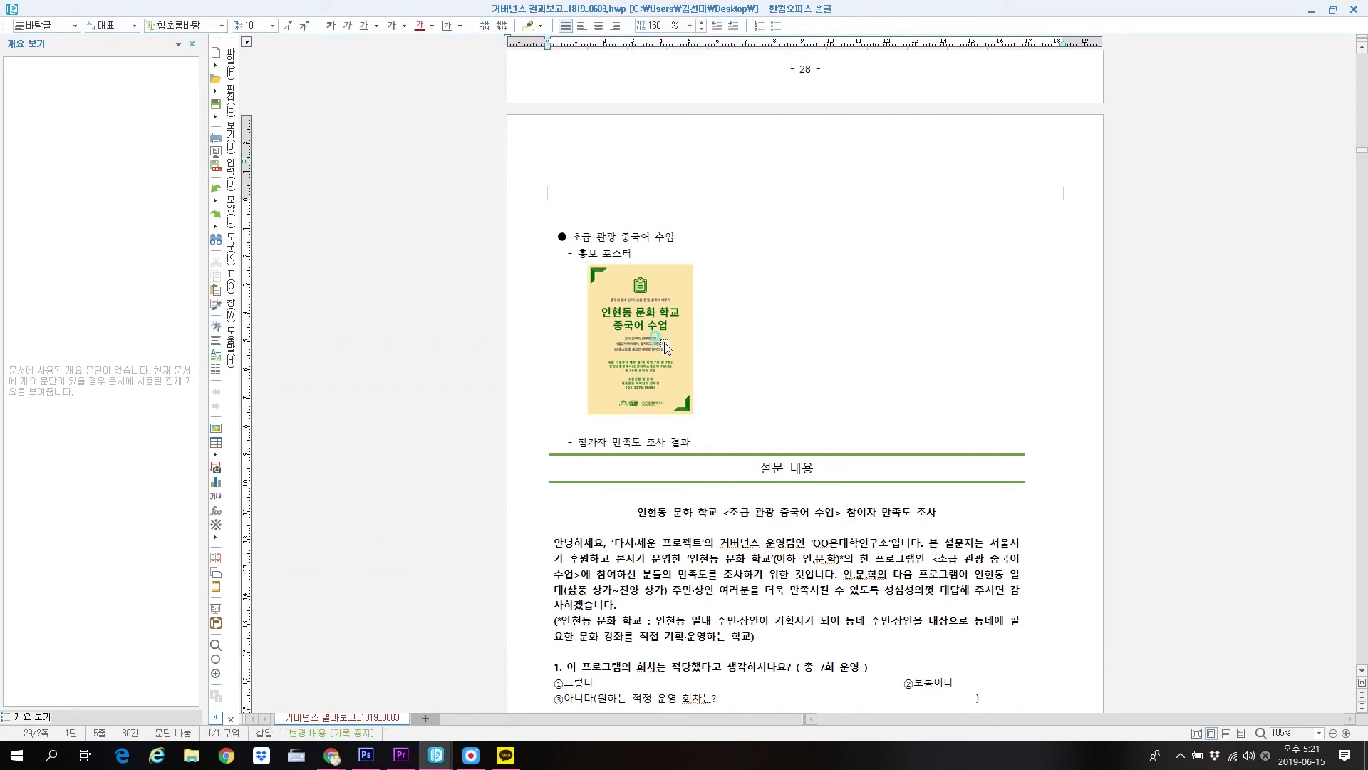
{"action": "left_click", "coordinate": [666, 347]}
{"action": "key", "text": "ctrl+x"}
Insert the desktop image 002 into the empty table cell beside the opening ceremony poster, and delete it again
{"action": "scroll", "coordinate": [827, 294], "scroll_direction": "up", "scroll_amount": 5}
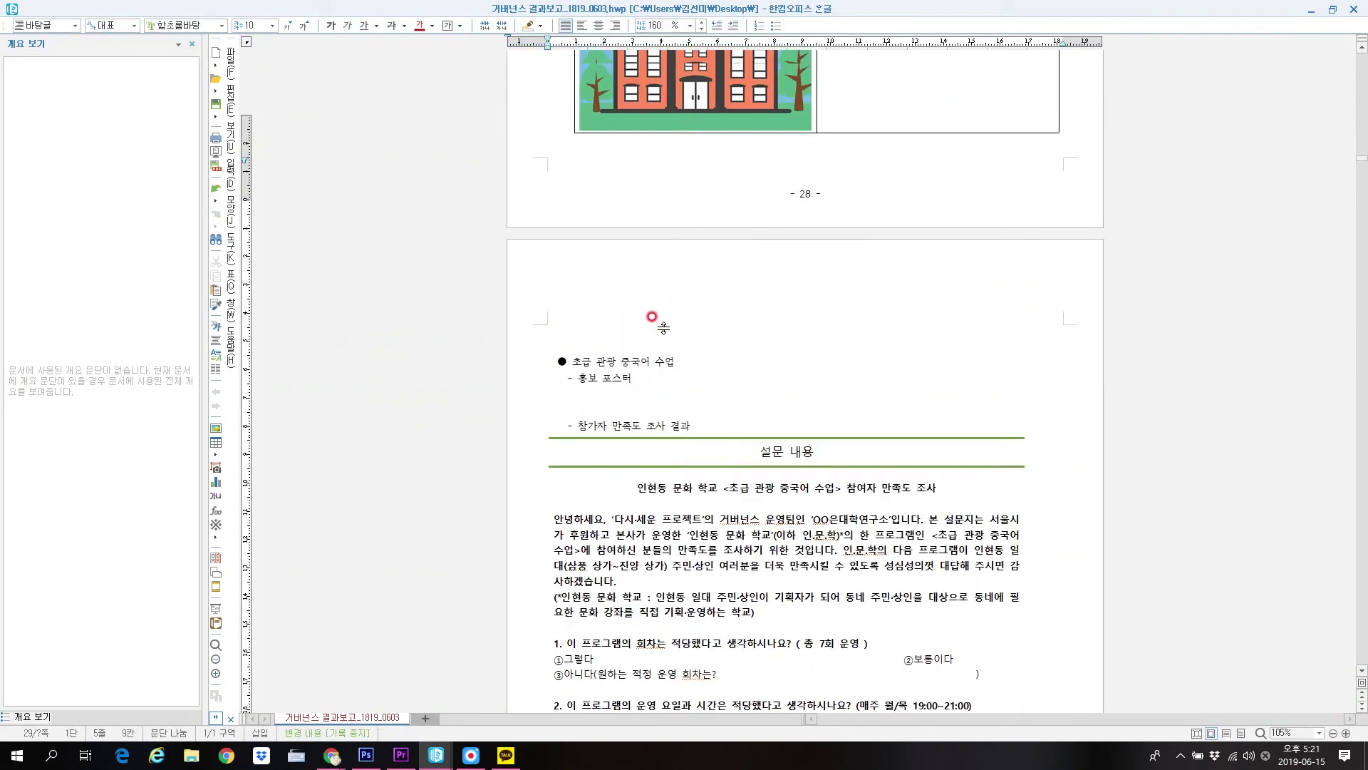
{"action": "scroll", "coordinate": [825, 293], "scroll_direction": "up", "scroll_amount": 2}
{"action": "left_click", "coordinate": [867, 316]}
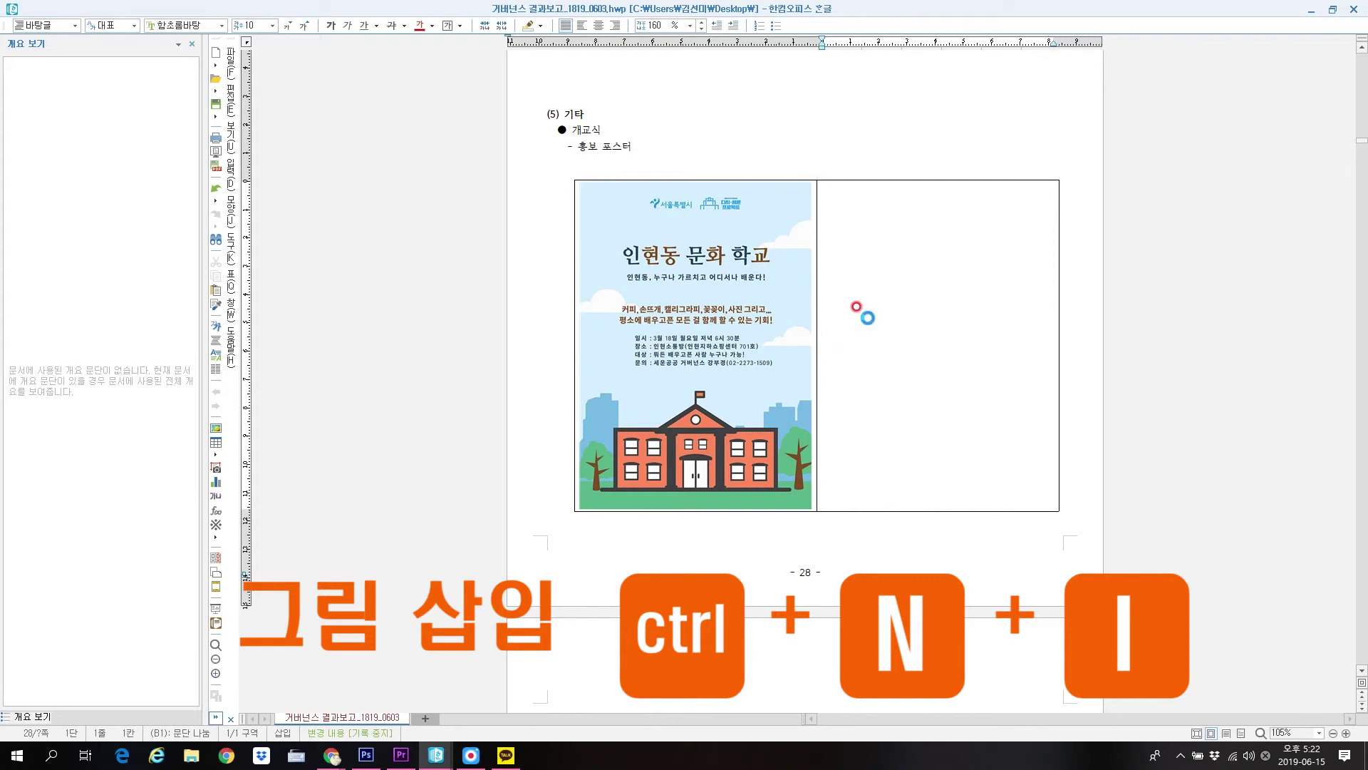
{"action": "key", "text": "ctrl+n"}
{"action": "key", "text": "i"}
{"action": "left_click", "coordinate": [485, 282]}
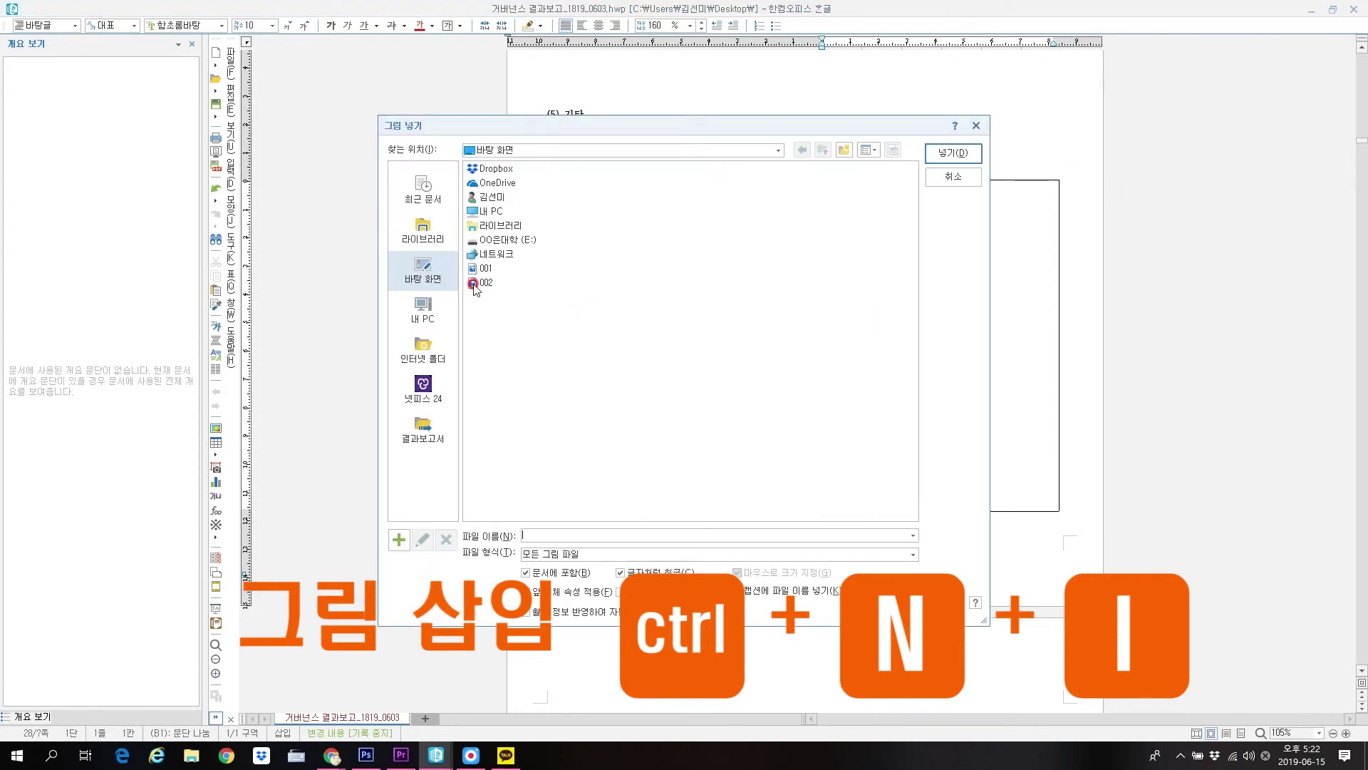
{"action": "left_click", "coordinate": [958, 156]}
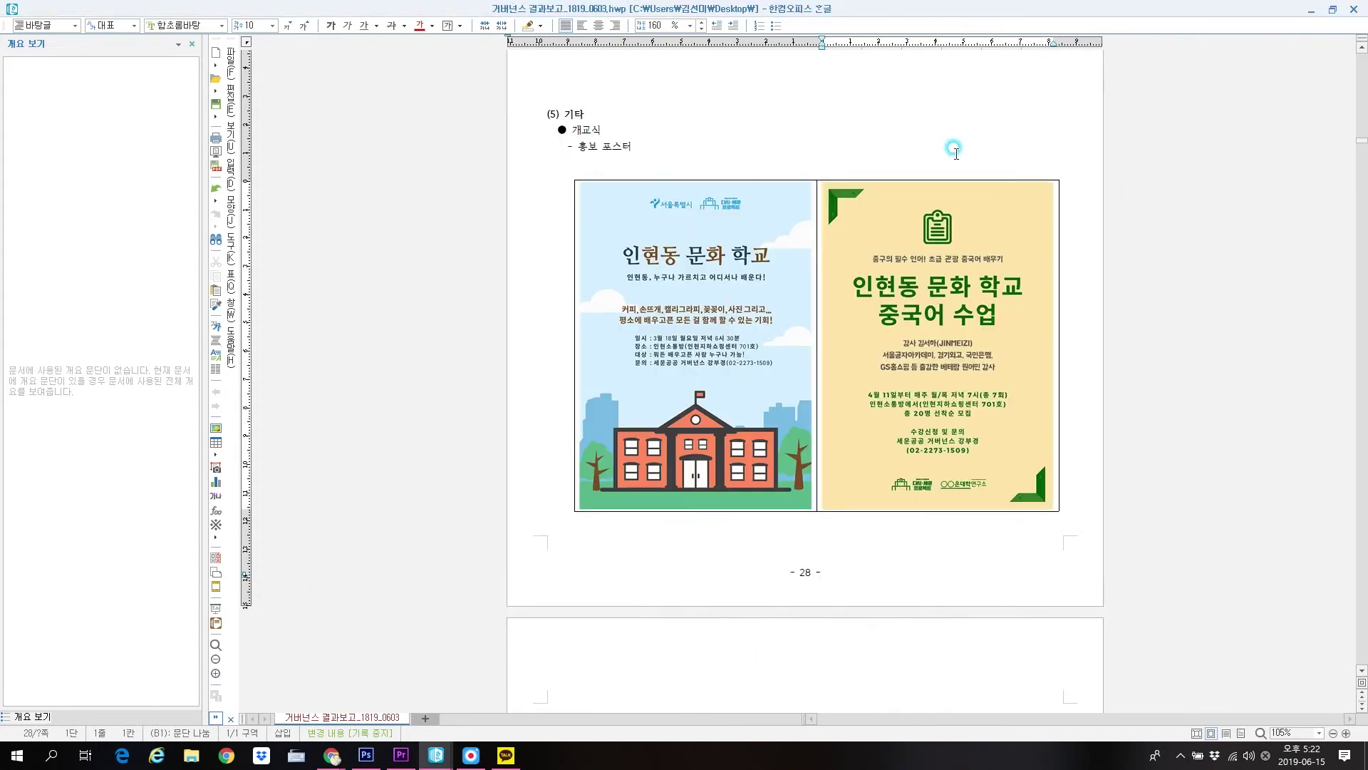
{"action": "left_click", "coordinate": [961, 335]}
{"action": "key", "text": "Delete"}
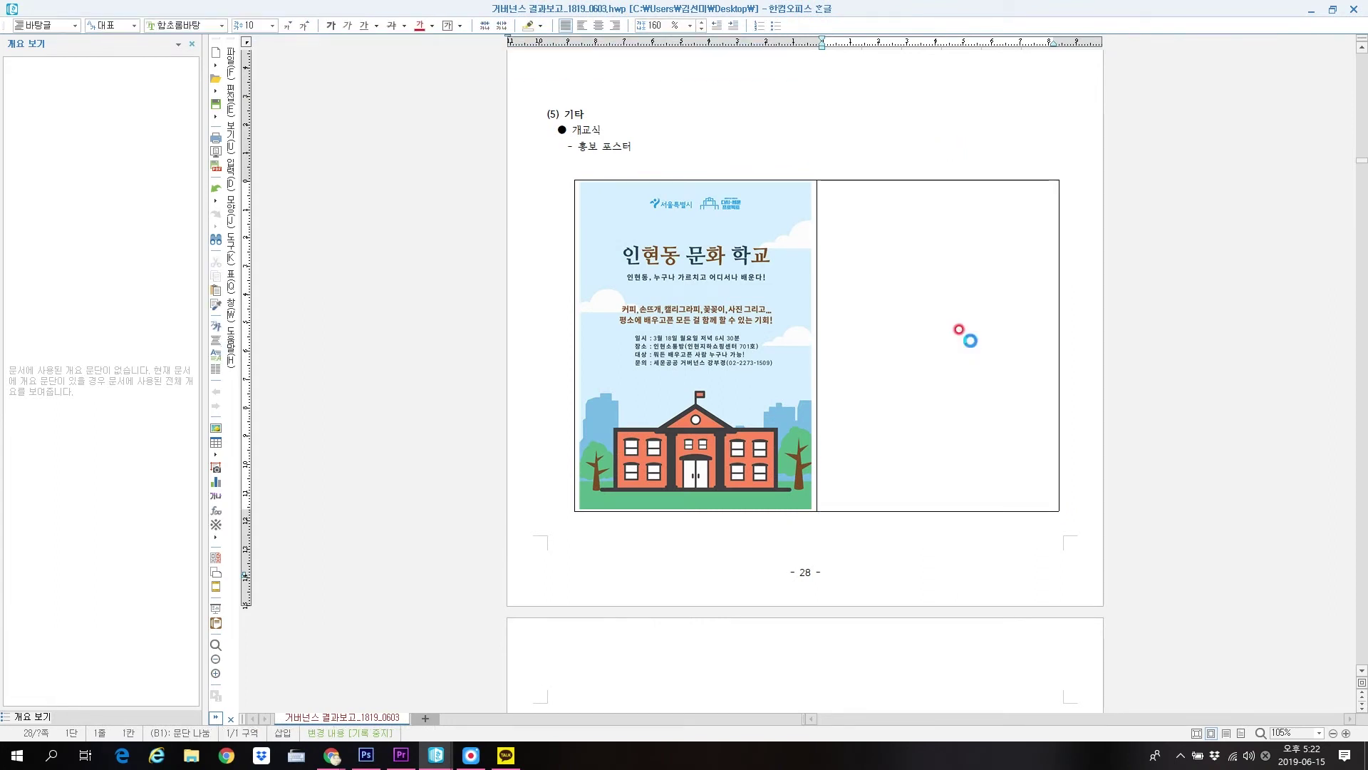
Insert the desktop image 002 into the empty table cell with 글자처럼 취급 enabled and 셀 크기에 맞추어 삽입 disabled
{"action": "key", "text": "ctrl+n"}
{"action": "key", "text": "i"}
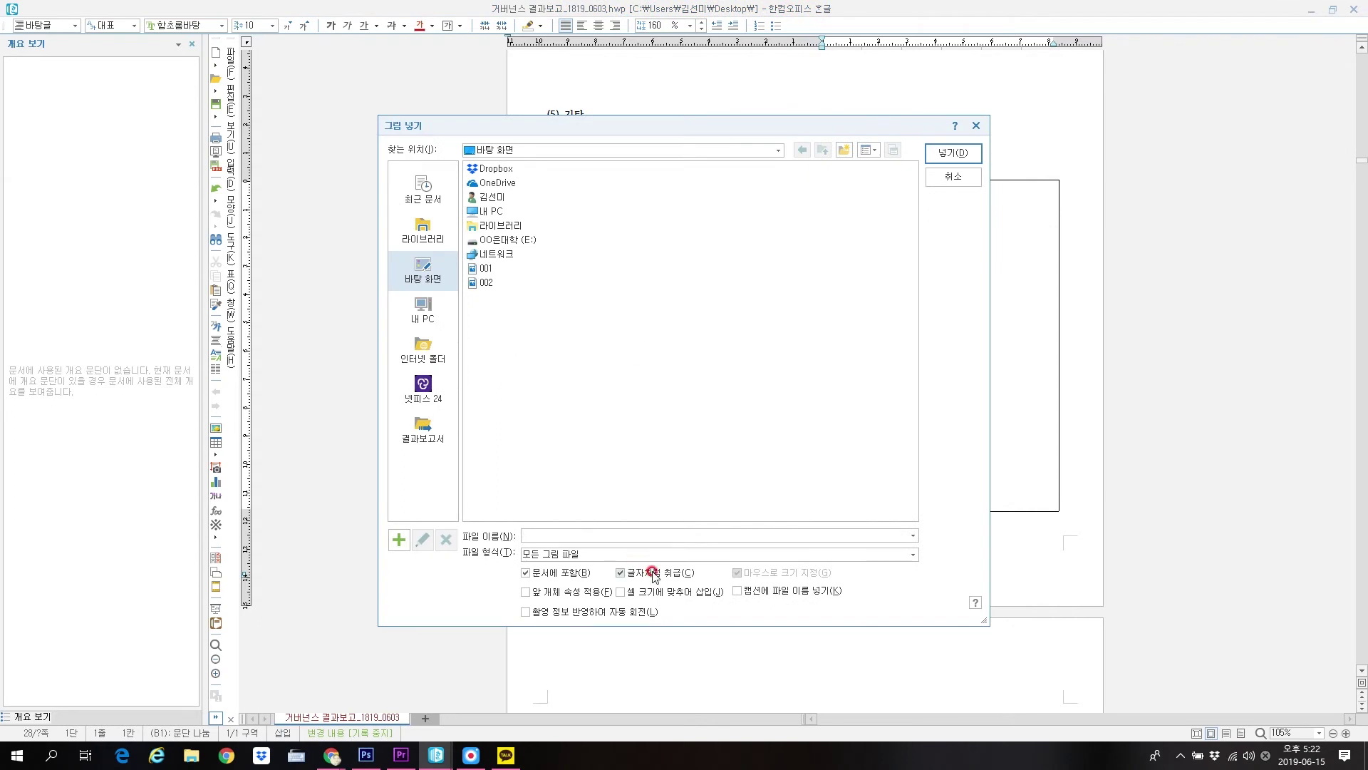
{"action": "left_click", "coordinate": [621, 573]}
{"action": "left_click", "coordinate": [670, 591]}
{"action": "left_click", "coordinate": [621, 573]}
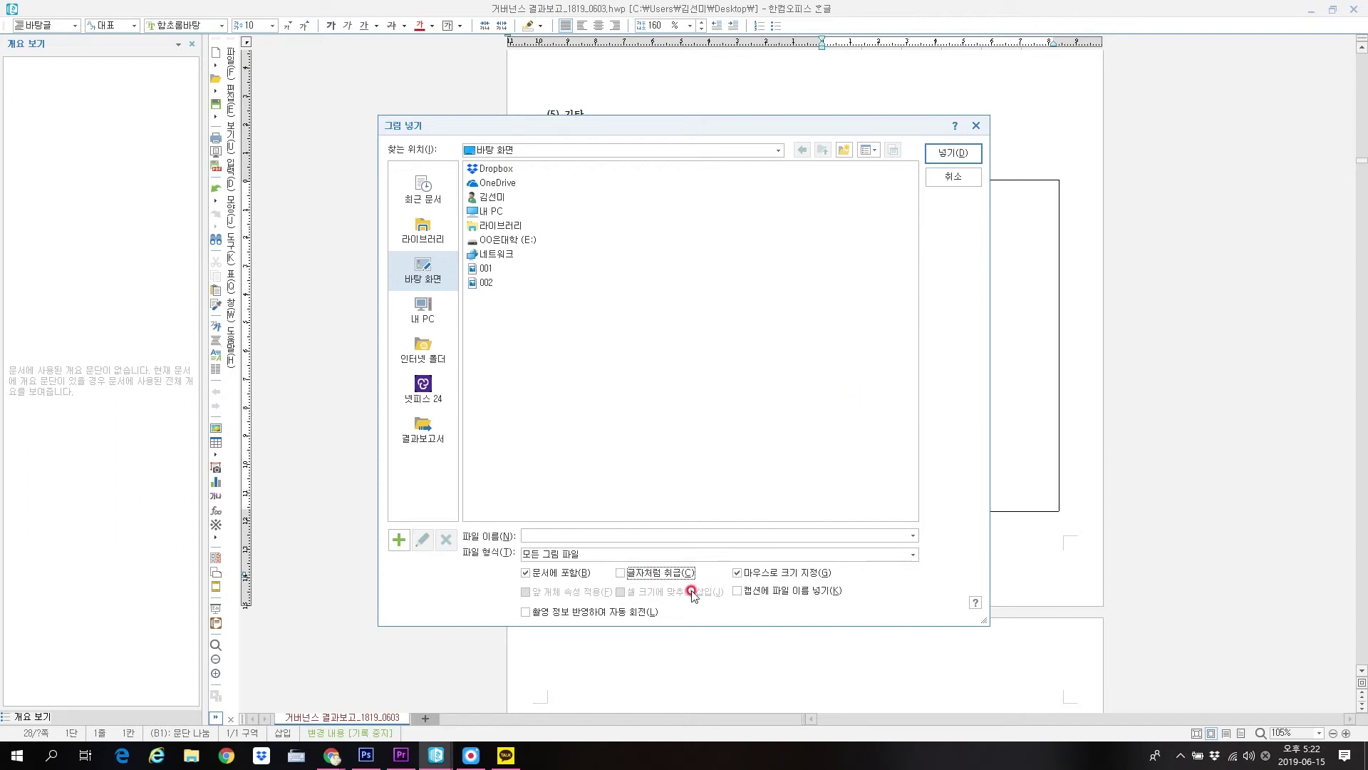
{"action": "left_click", "coordinate": [734, 574]}
{"action": "left_click", "coordinate": [654, 576]}
{"action": "left_click", "coordinate": [622, 572]}
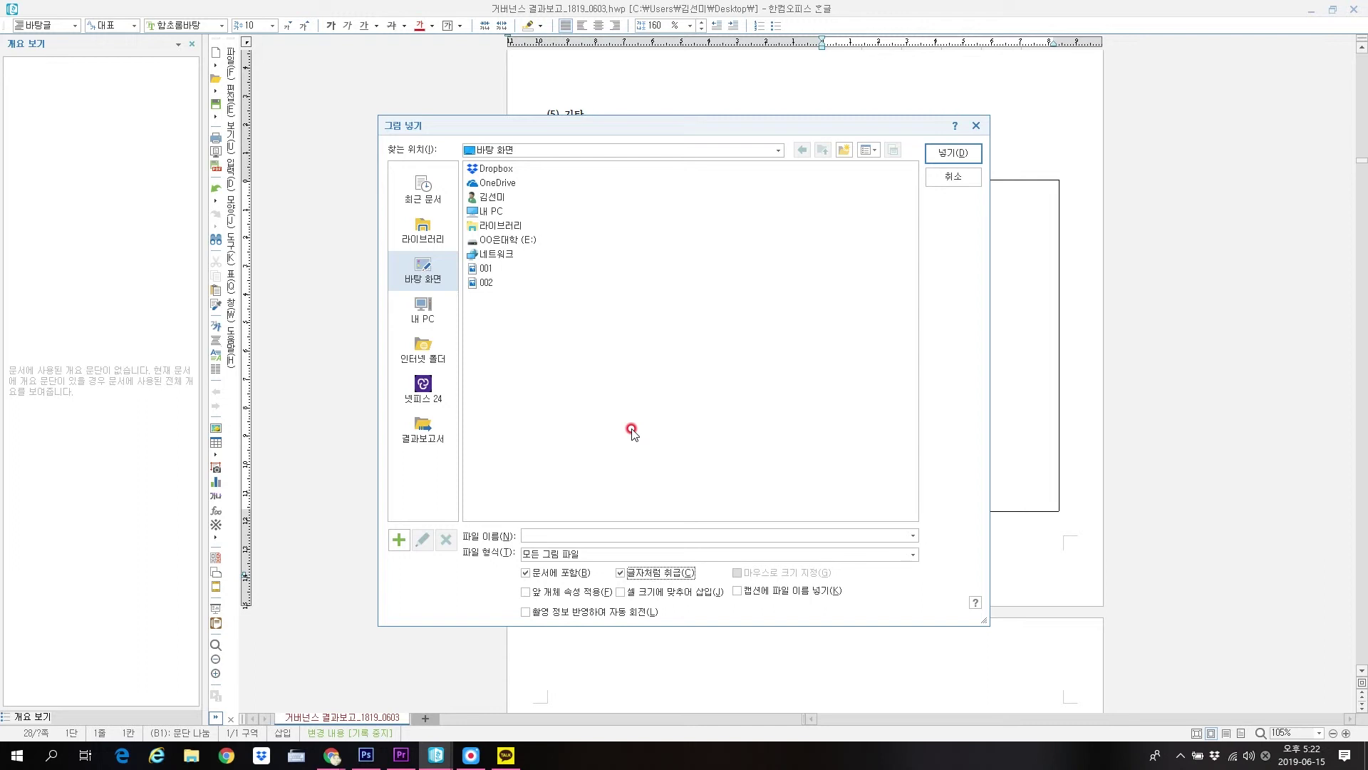
{"action": "left_click", "coordinate": [484, 283]}
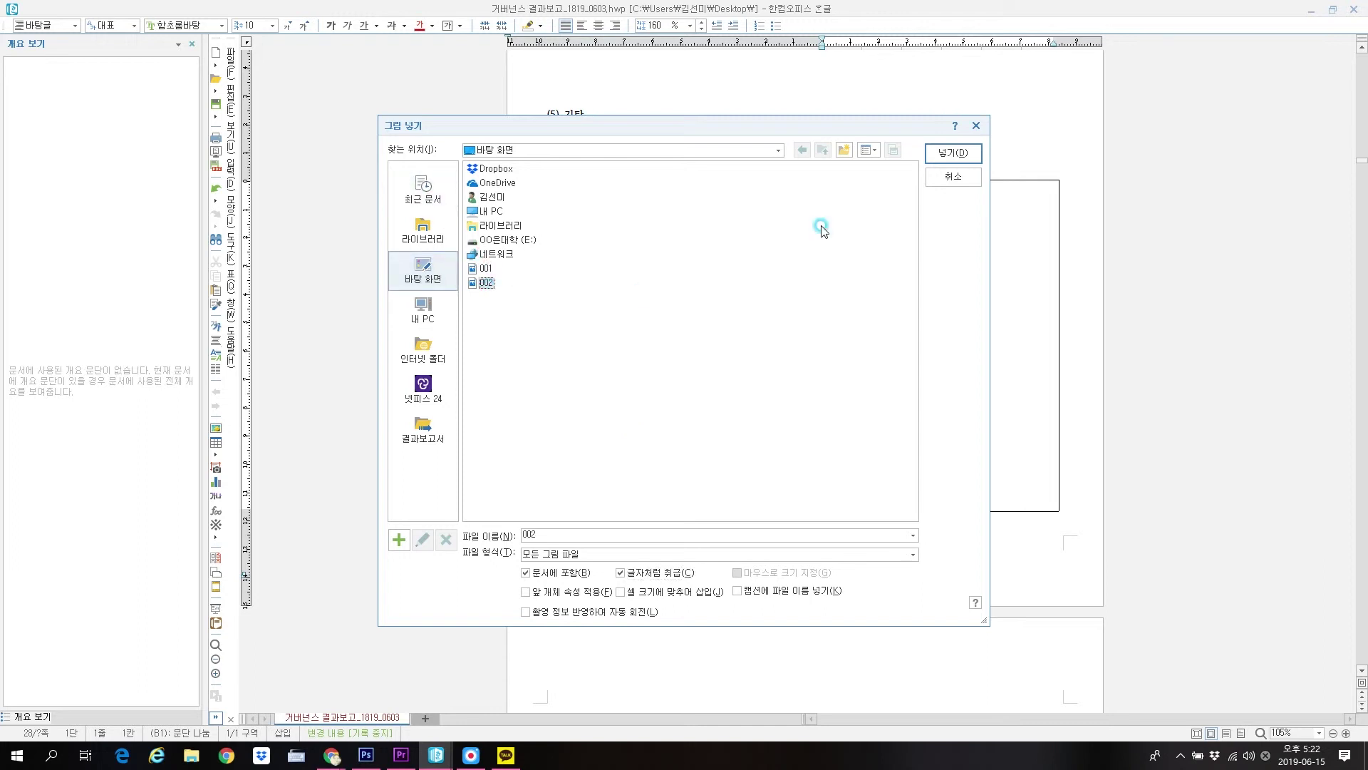
{"action": "left_click", "coordinate": [947, 155]}
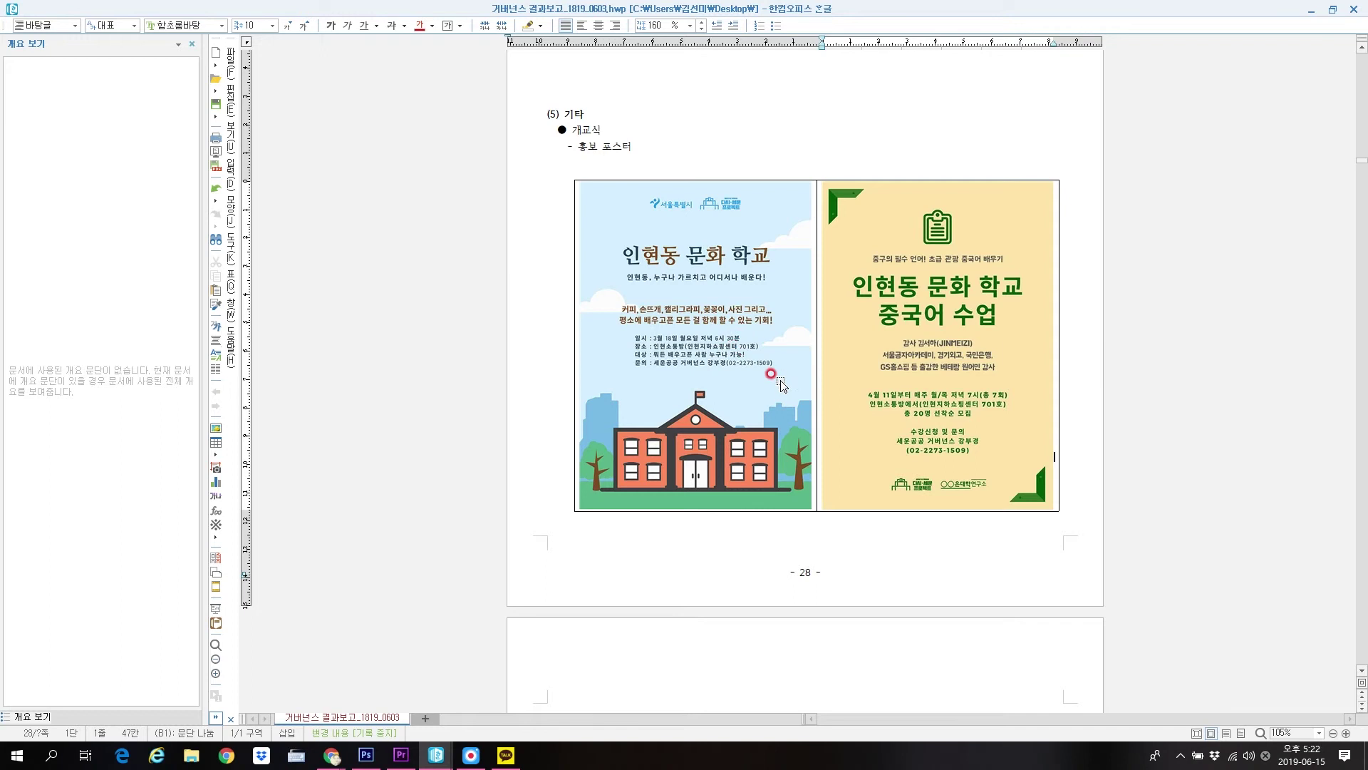
Add a table row below the posters and move the 개교식 - 홍보 포스터 caption into its first cell
{"action": "key", "text": "ctrl+Return"}
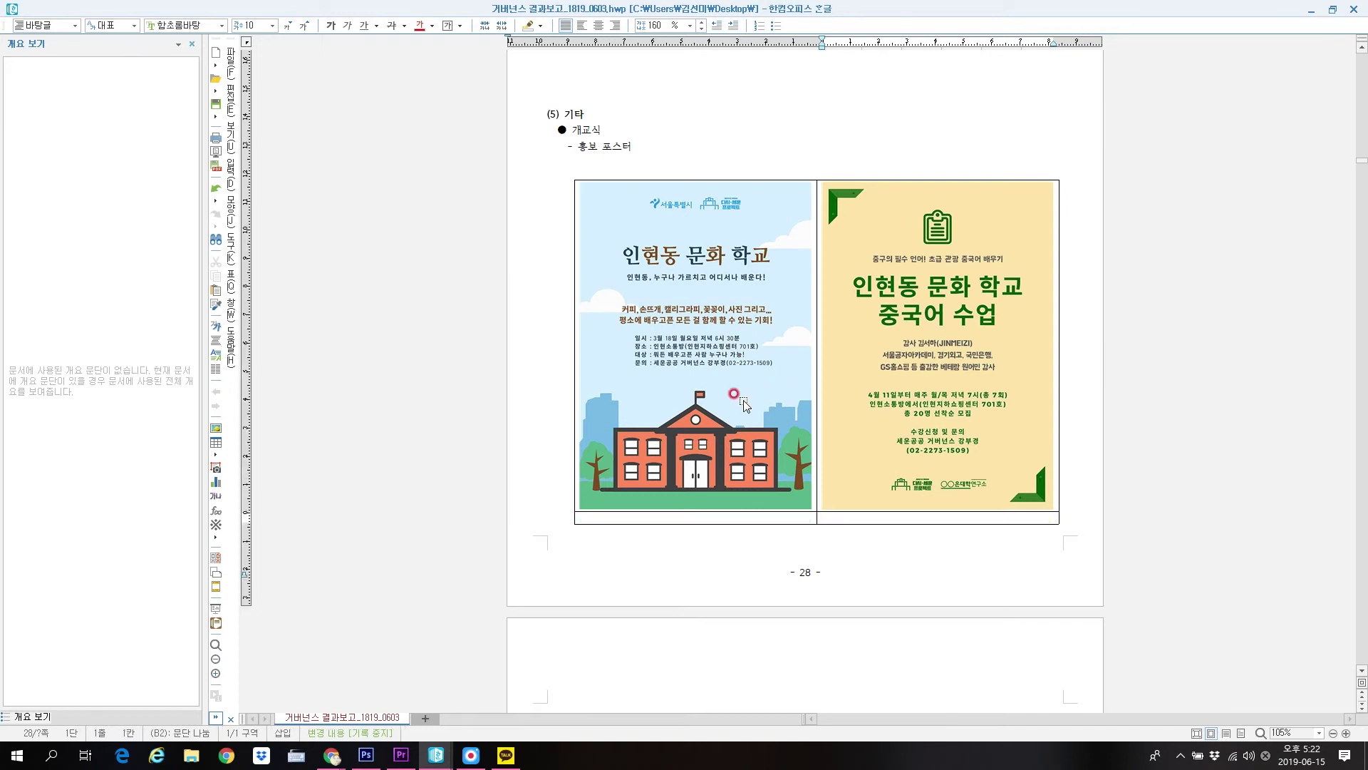
{"action": "left_click_drag", "start_coordinate": [634, 146], "coordinate": [551, 129]}
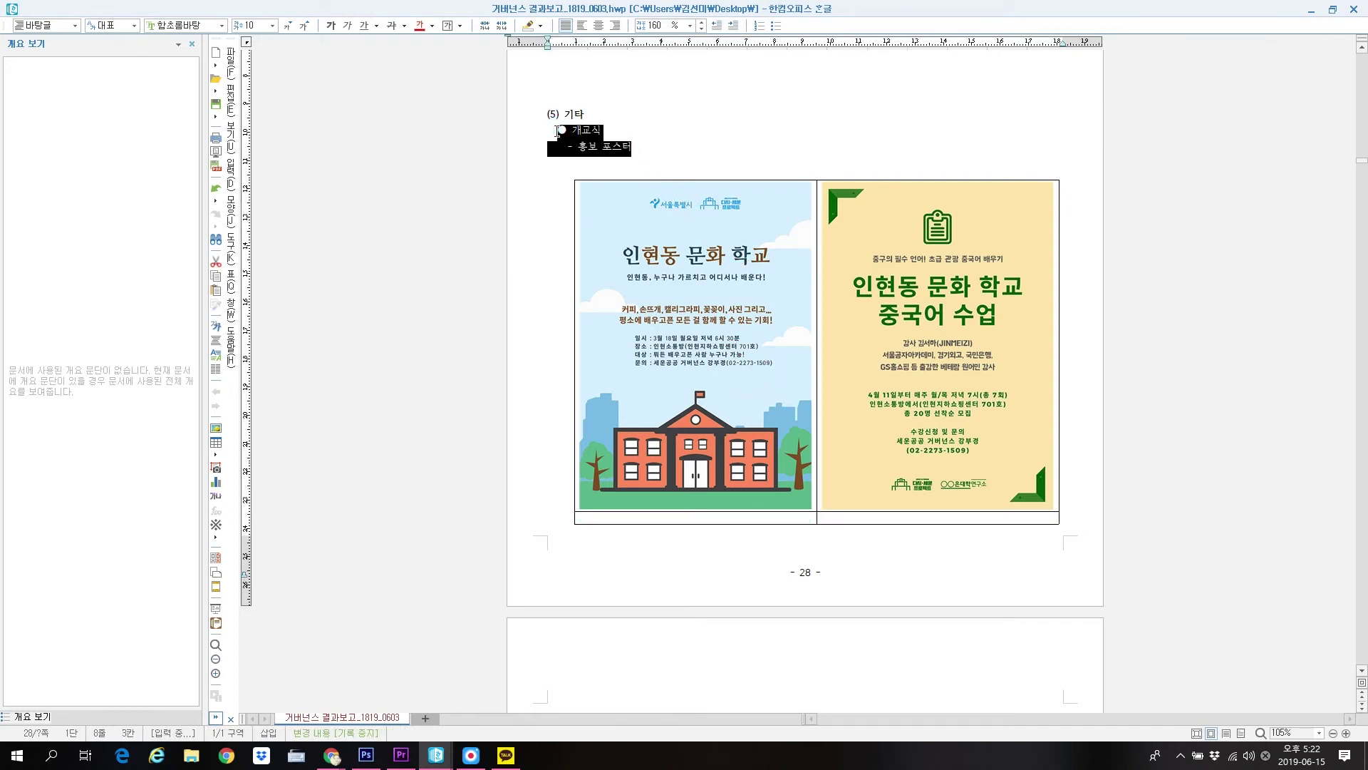
{"action": "key", "text": "Delete"}
{"action": "left_click", "coordinate": [647, 499]}
{"action": "key", "text": "ctrl+v"}
Move the 초급 관광 중국어 수업 - 홍보 포스터 caption from the next page into the cell below the Chinese class poster
{"action": "scroll", "coordinate": [677, 489], "scroll_direction": "down", "scroll_amount": 3}
{"action": "scroll", "coordinate": [682, 489], "scroll_direction": "down", "scroll_amount": 4}
{"action": "left_click_drag", "start_coordinate": [632, 427], "coordinate": [558, 412]}
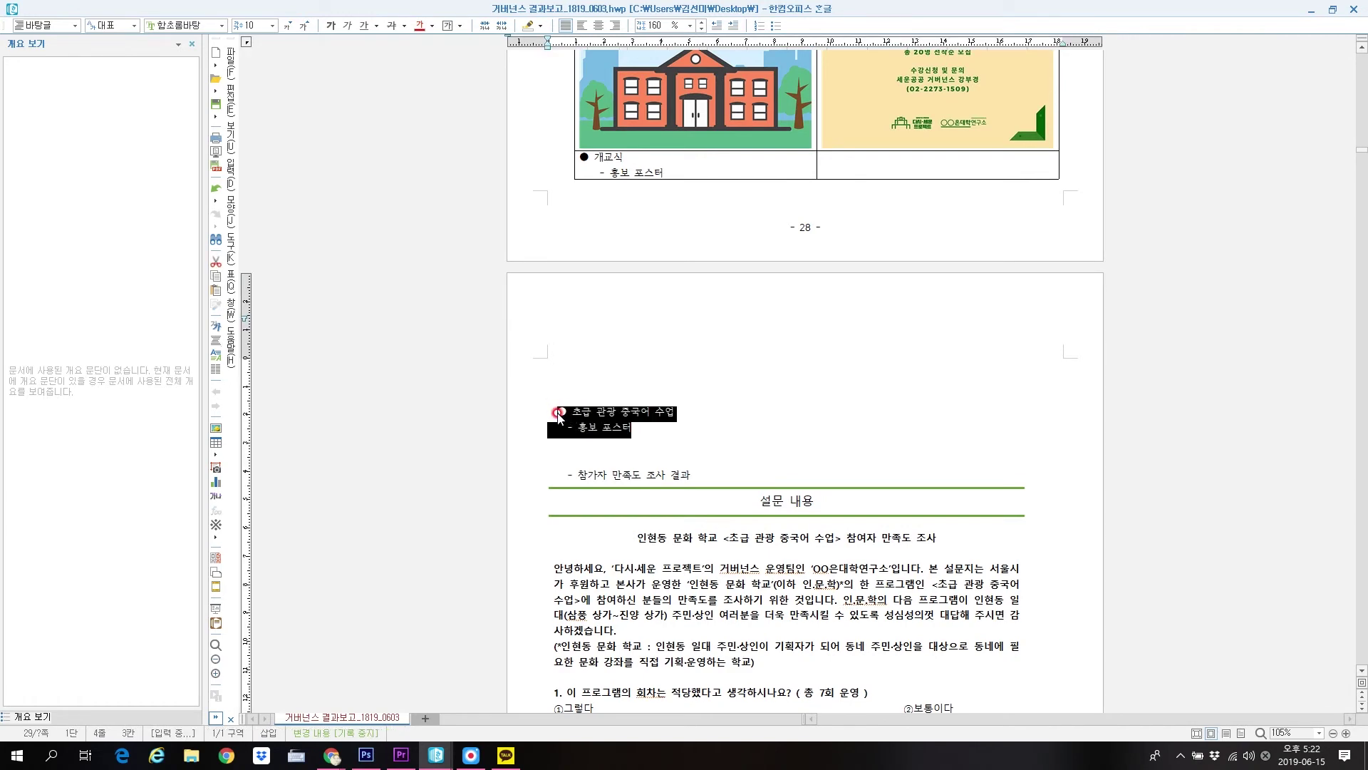
{"action": "key", "text": "ctrl+x"}
{"action": "scroll", "coordinate": [800, 306], "scroll_direction": "up", "scroll_amount": 3}
{"action": "left_click", "coordinate": [835, 322]}
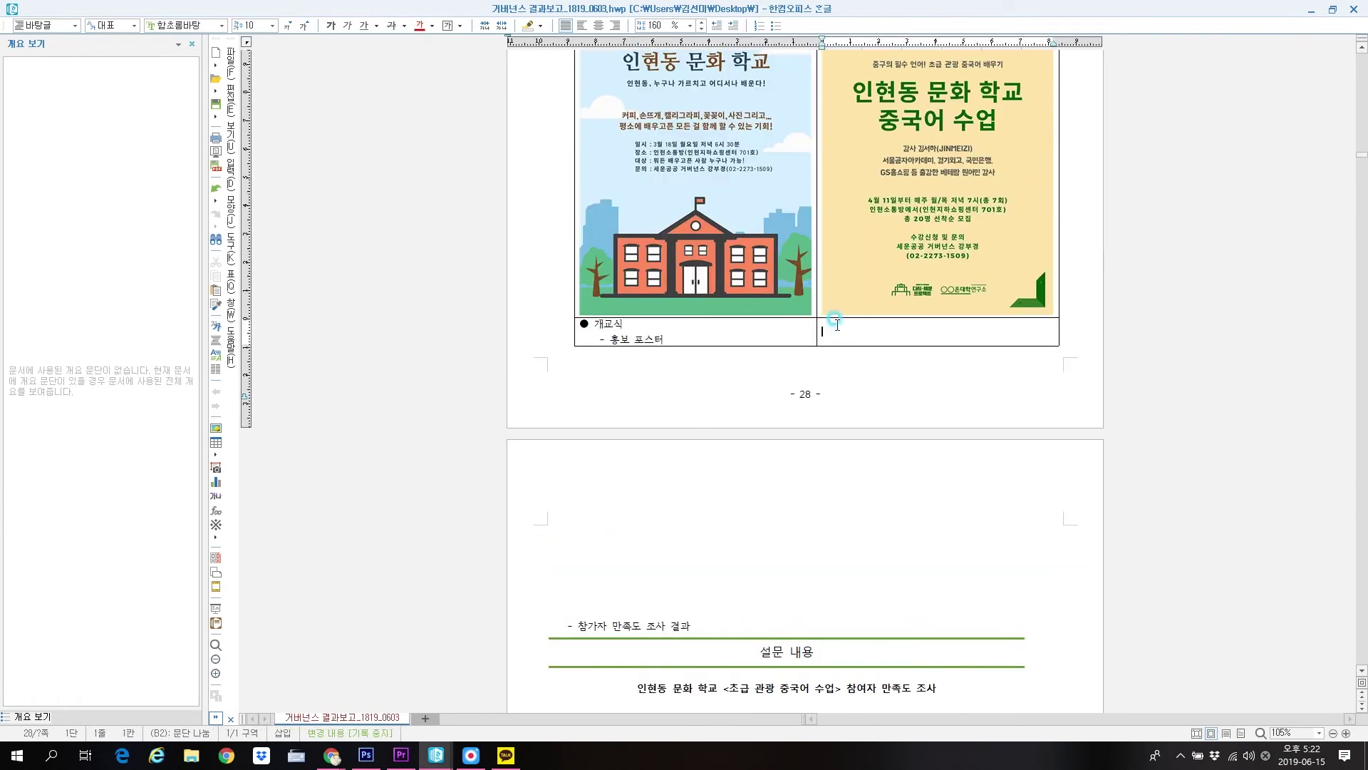
{"action": "key", "text": "ctrl+v"}
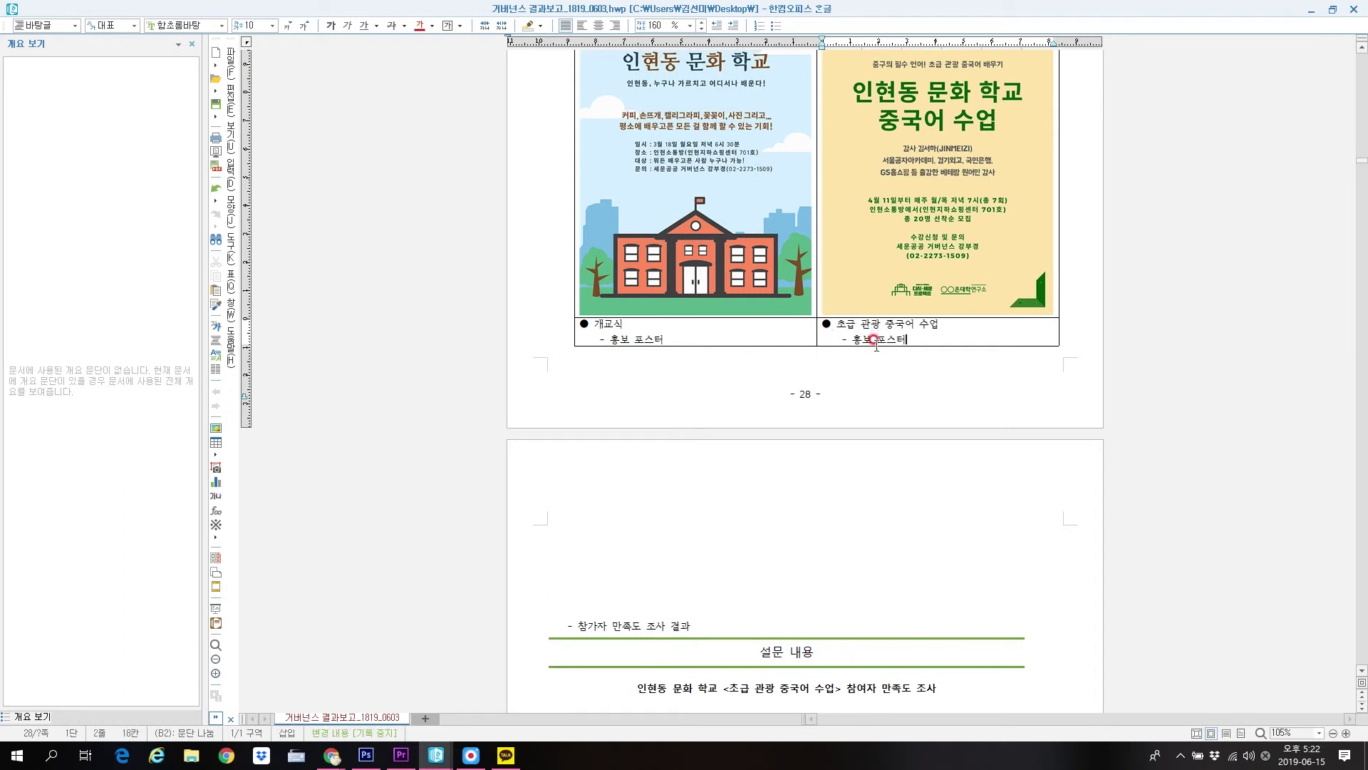
Delete the leftover blank line between the (5) 기타 heading and the poster table
{"action": "scroll", "coordinate": [855, 329], "scroll_direction": "up", "scroll_amount": 3}
{"action": "left_click", "coordinate": [655, 135]}
{"action": "key", "text": "BackSpace"}
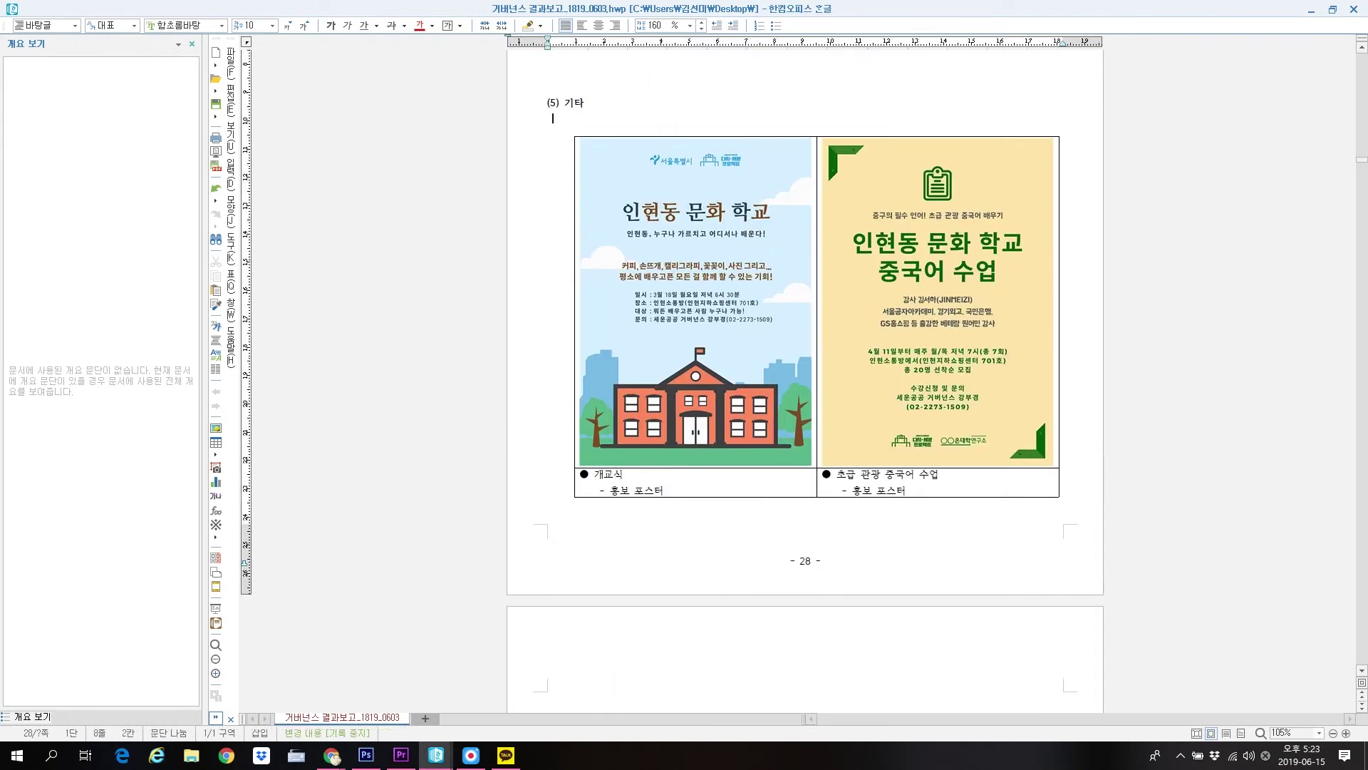
Set all borders of the four poster table cells to 선 없음 (no line)
{"action": "left_click_drag", "start_coordinate": [973, 477], "coordinate": [667, 354]}
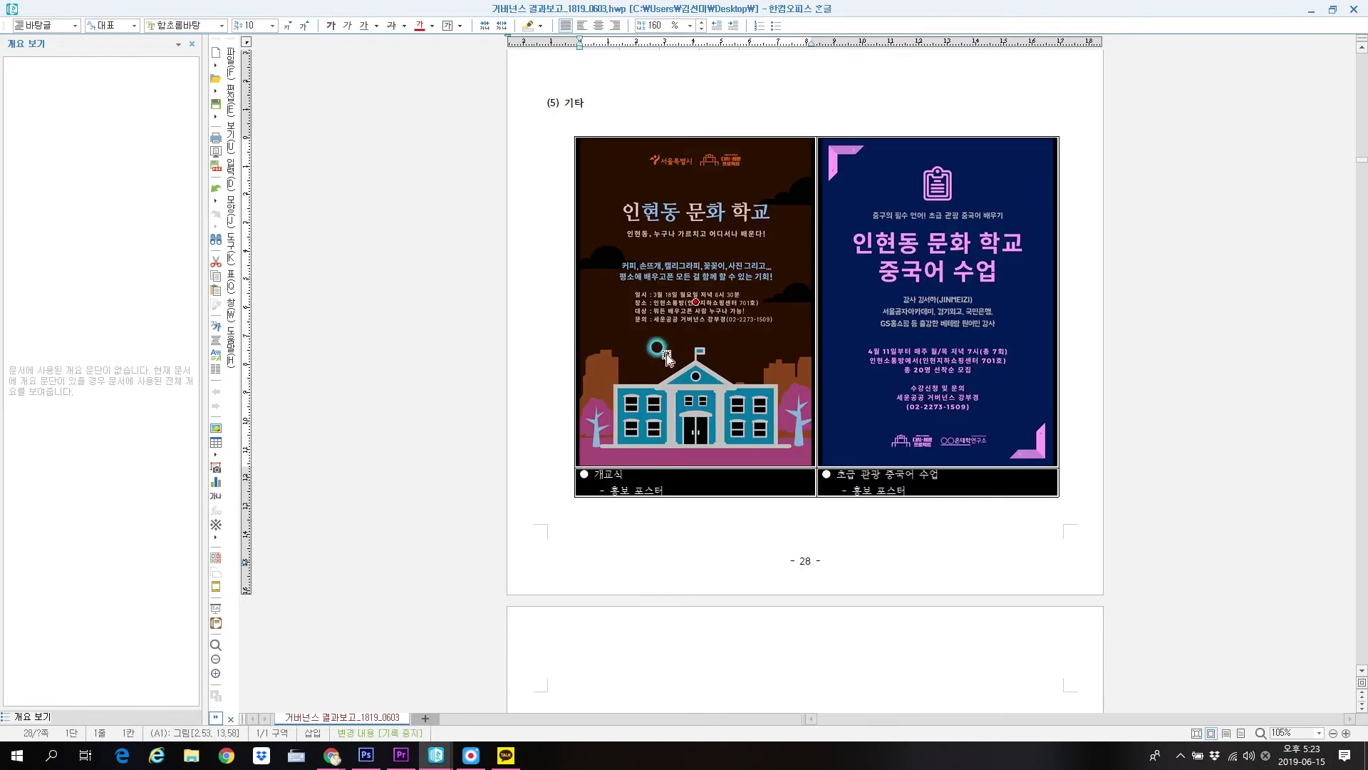
{"action": "key", "text": "l"}
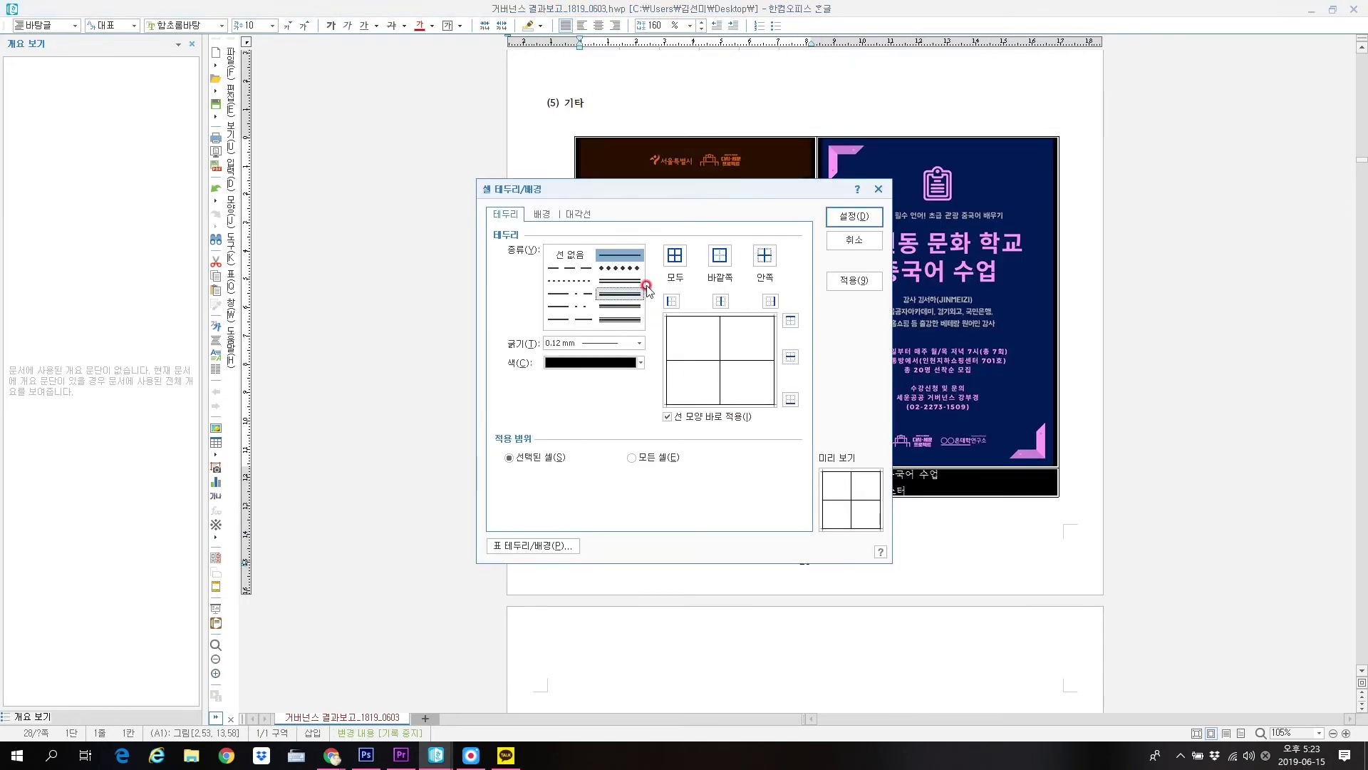
{"action": "left_click", "coordinate": [563, 257]}
{"action": "left_click", "coordinate": [854, 280]}
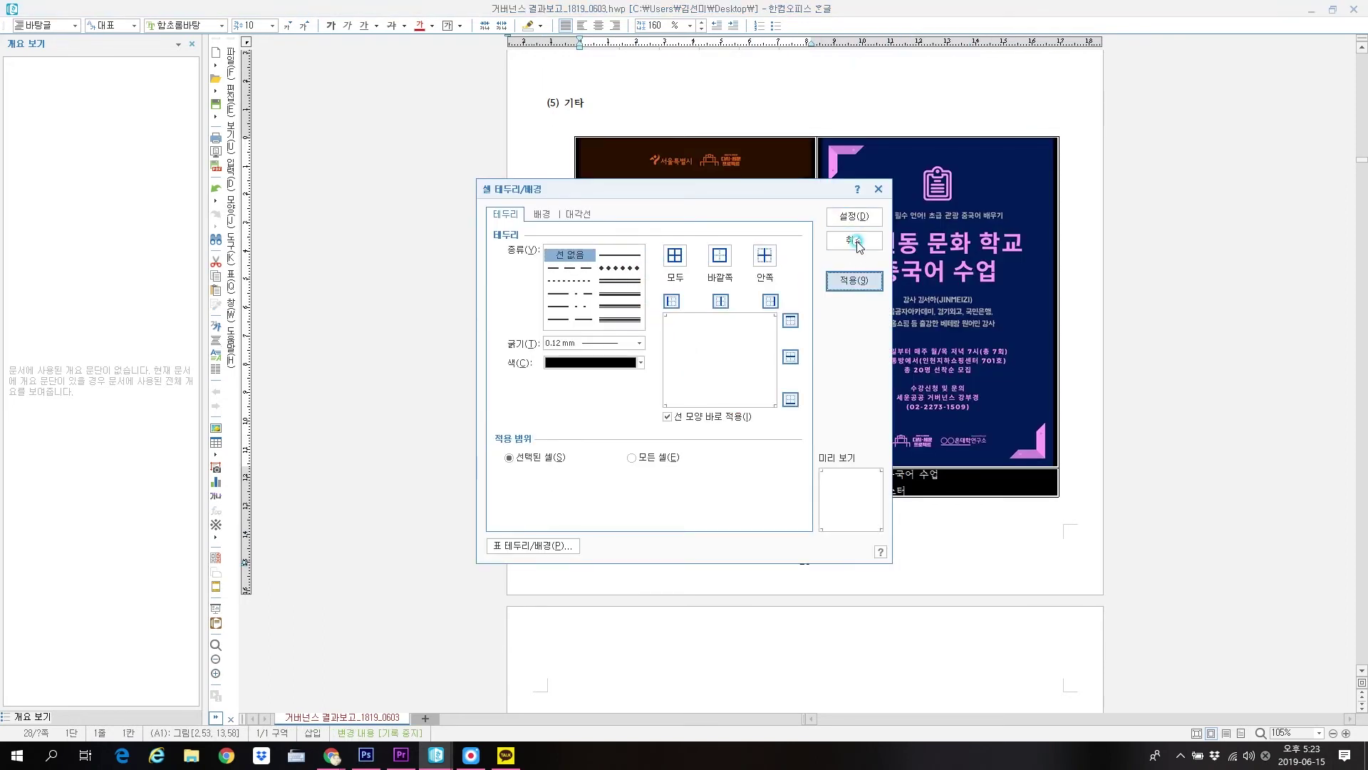
{"action": "left_click", "coordinate": [853, 216]}
{"action": "left_click", "coordinate": [890, 591]}
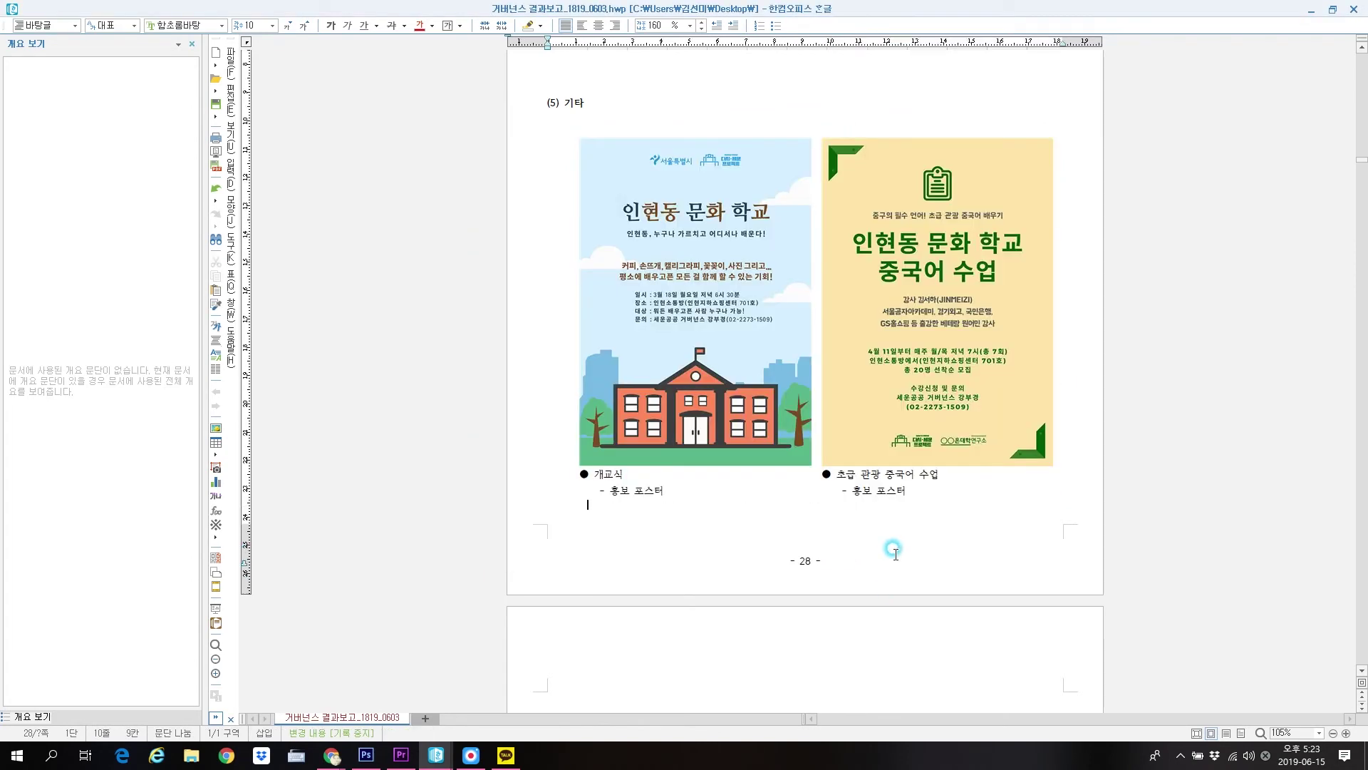
{"action": "scroll", "coordinate": [896, 553], "scroll_direction": "up", "scroll_amount": 1}
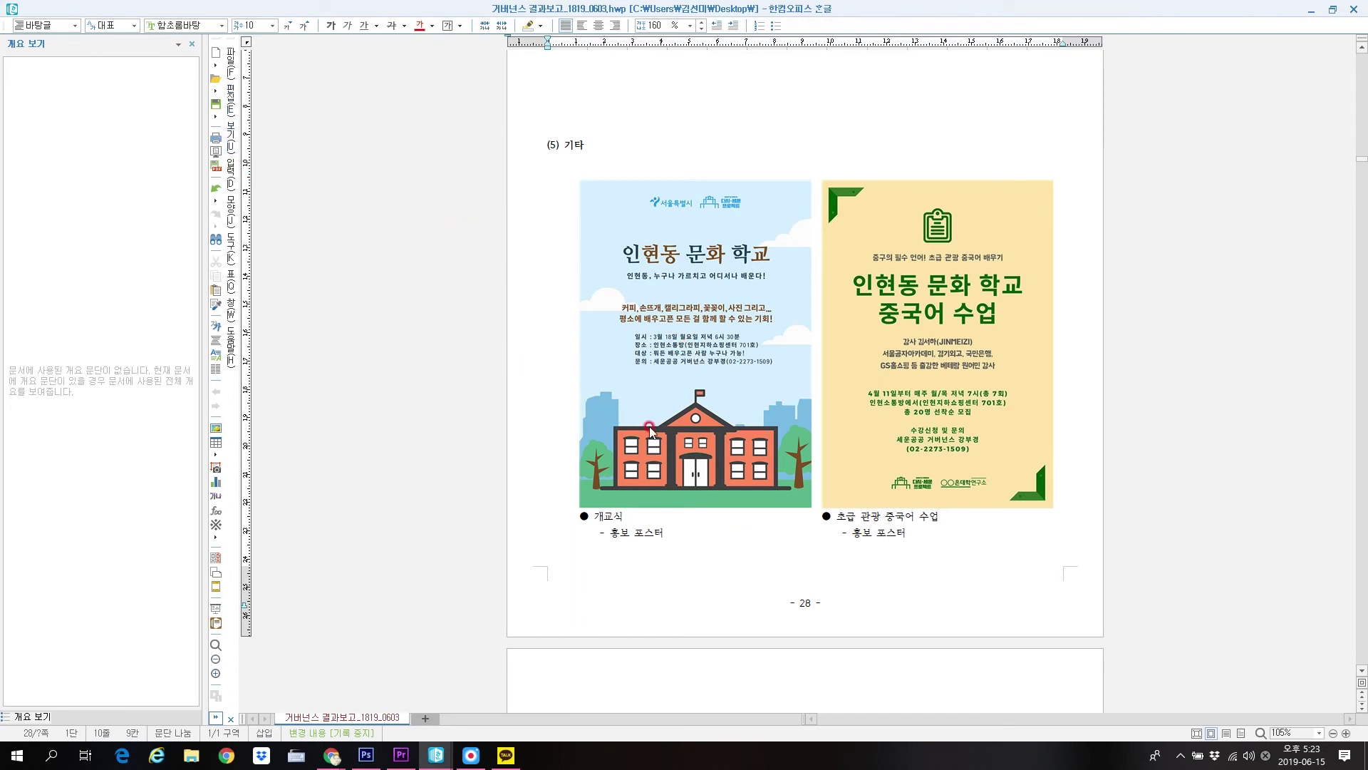
Save the report on the desktop under the new name 거버넌스 결과보고_1819_0615
{"action": "key", "text": "alt+v"}
{"action": "left_click", "coordinate": [674, 551]}
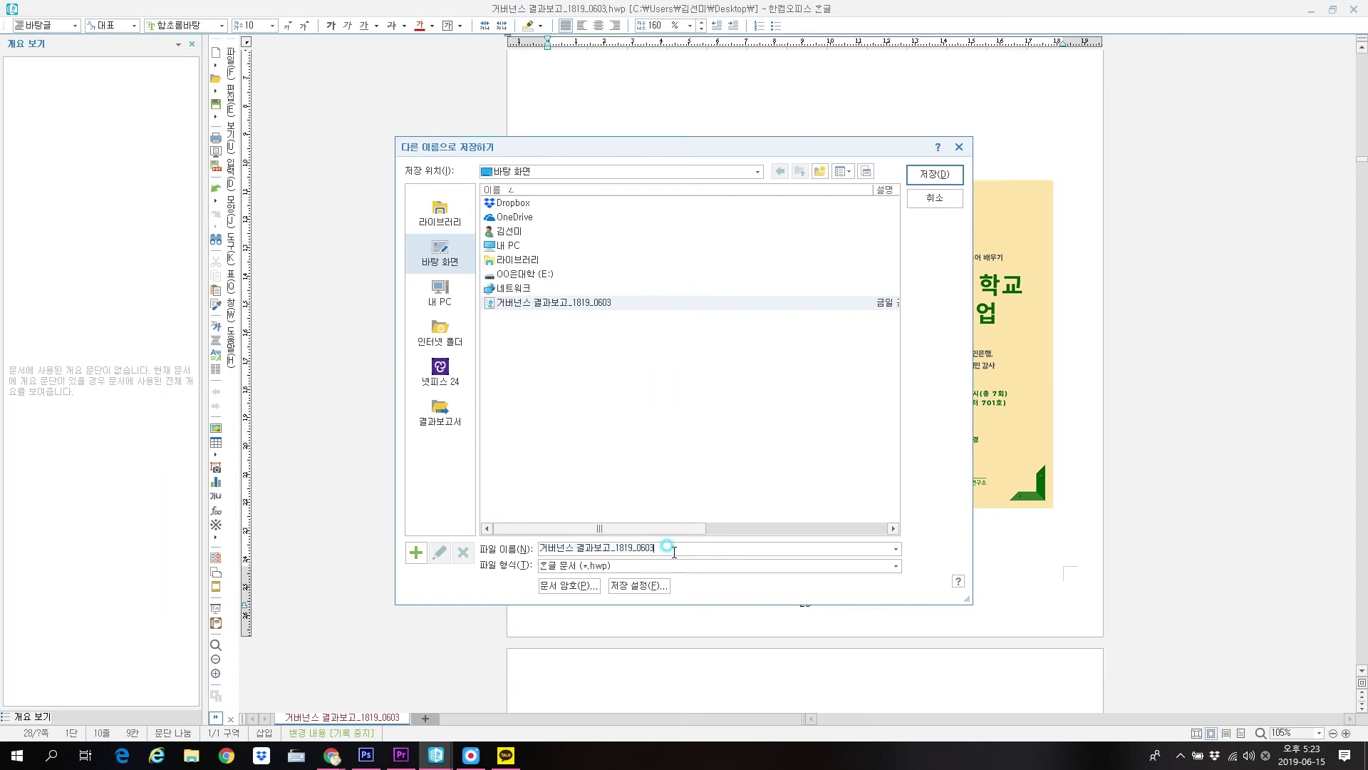
{"action": "key", "text": "BackSpace"}
{"action": "key", "text": "BackSpace"}
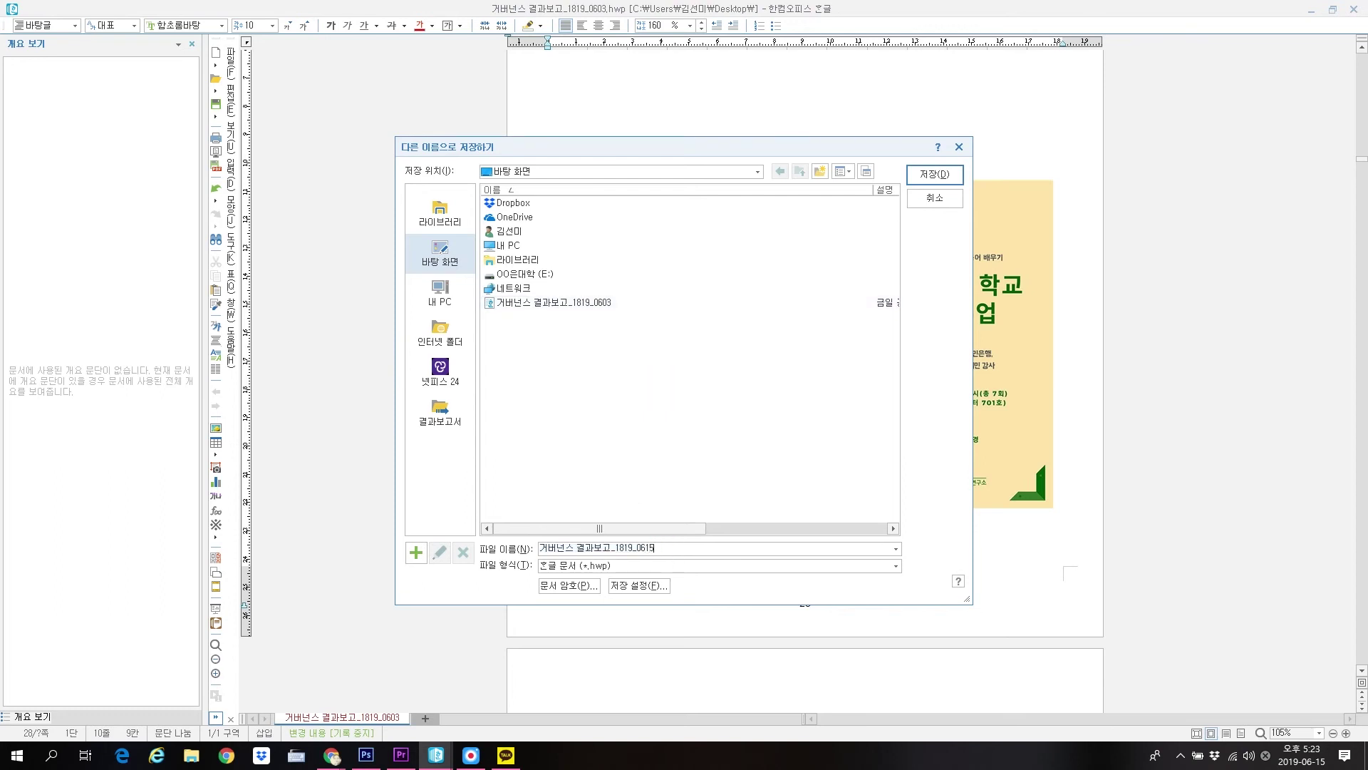
{"action": "left_click", "coordinate": [935, 174]}
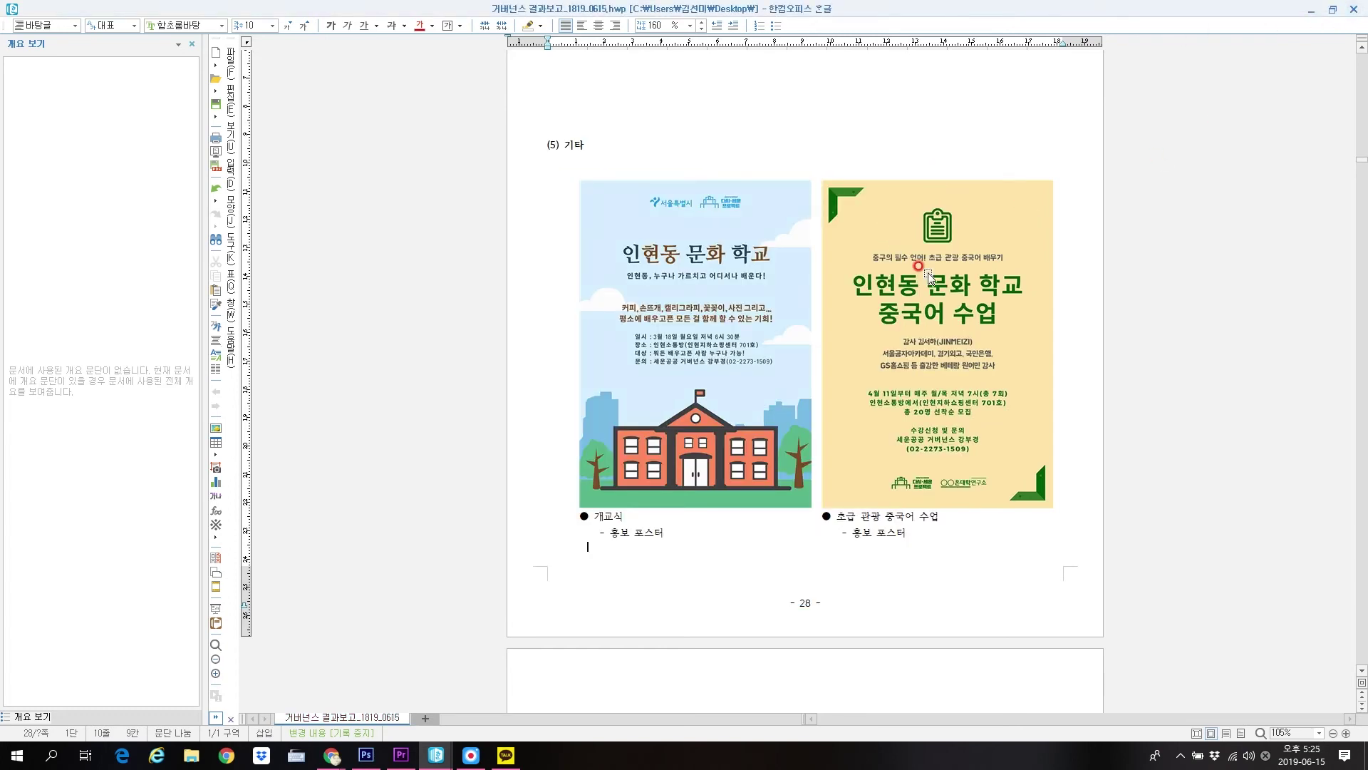
Compare the file sizes of the 0603 and 0615 reports on the desktop using their file properties
{"action": "left_click", "coordinate": [888, 251]}
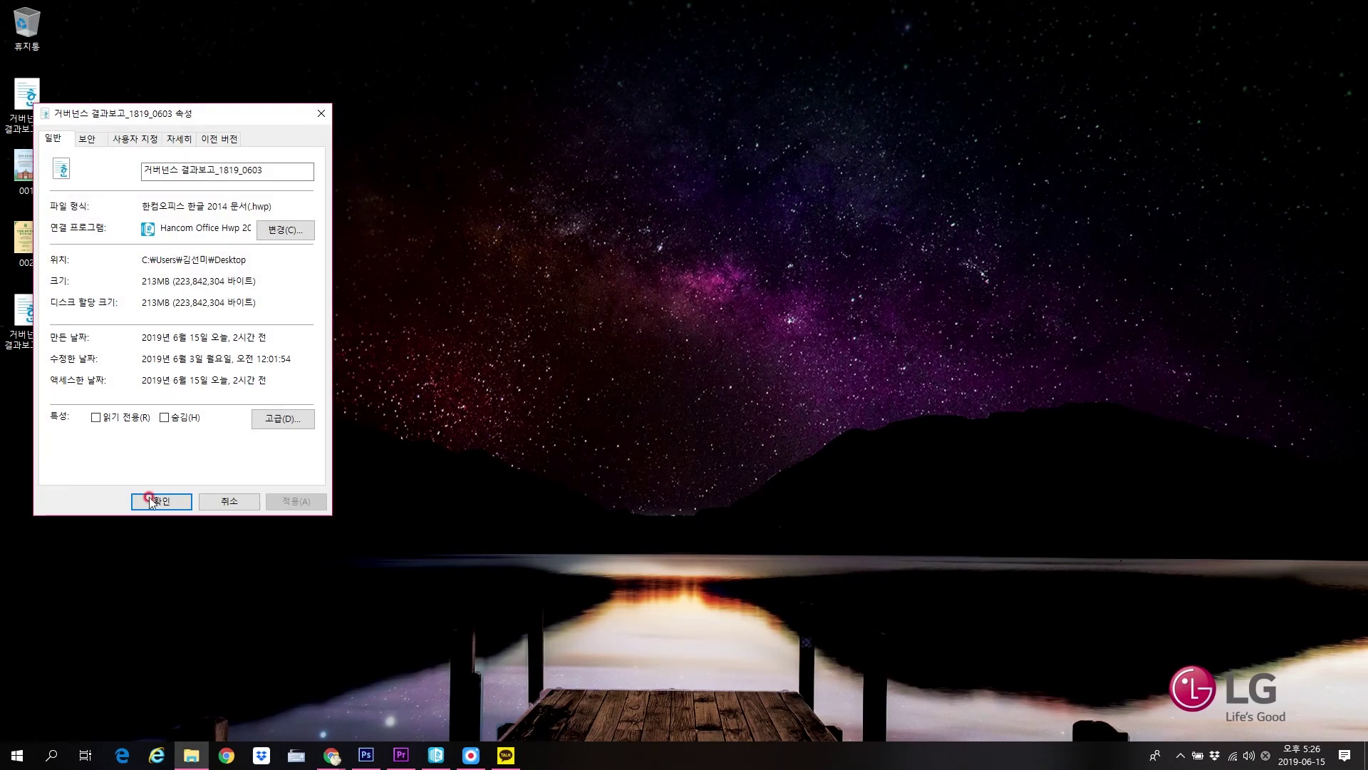
{"action": "left_click", "coordinate": [162, 502]}
{"action": "left_click", "coordinate": [22, 315]}
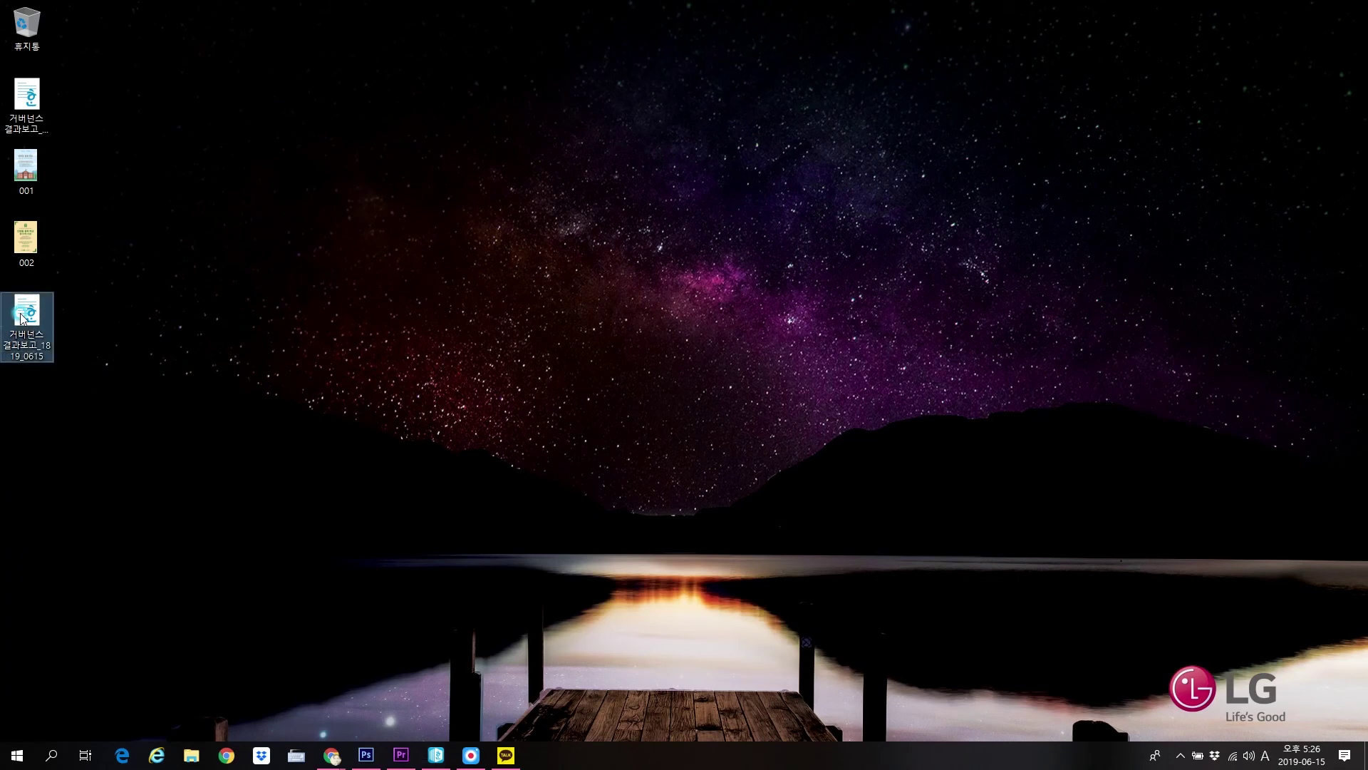
{"action": "right_click", "coordinate": [36, 313]}
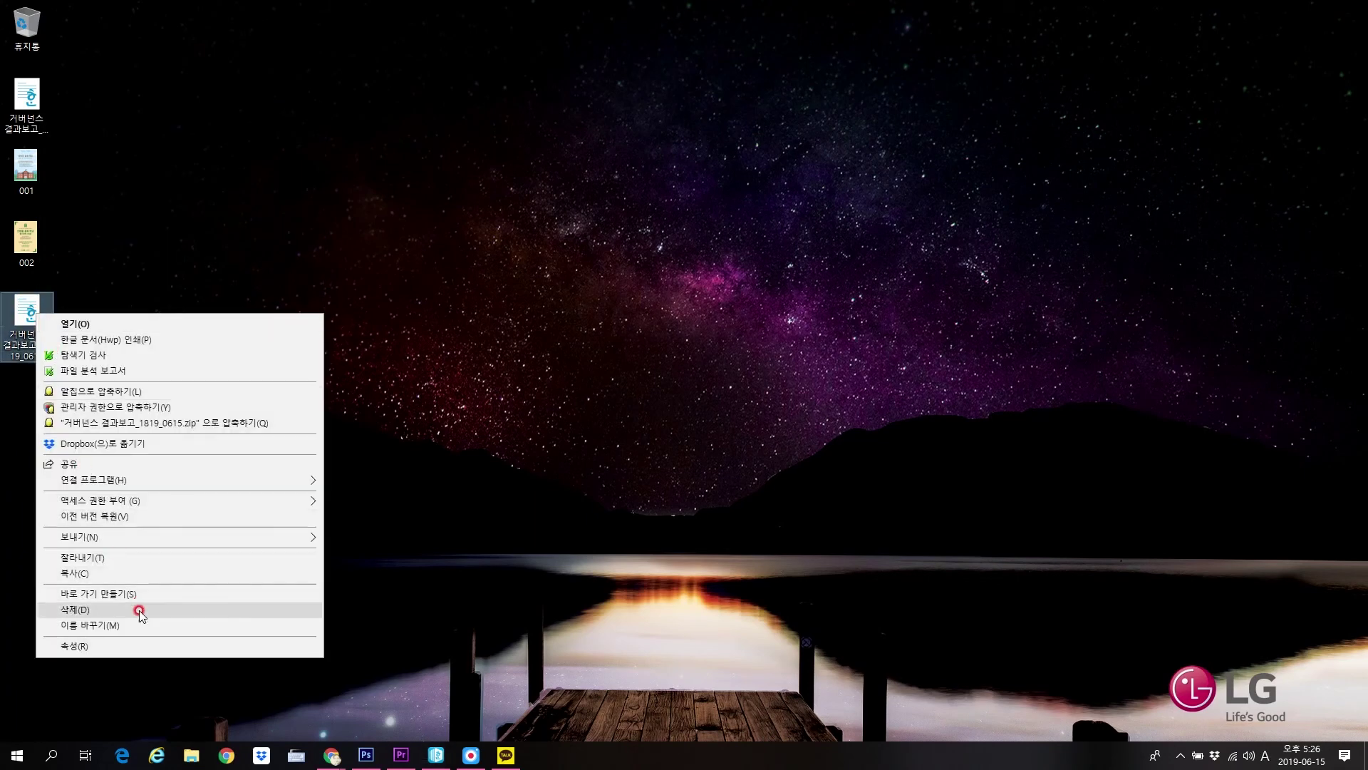
{"action": "left_click", "coordinate": [137, 646]}
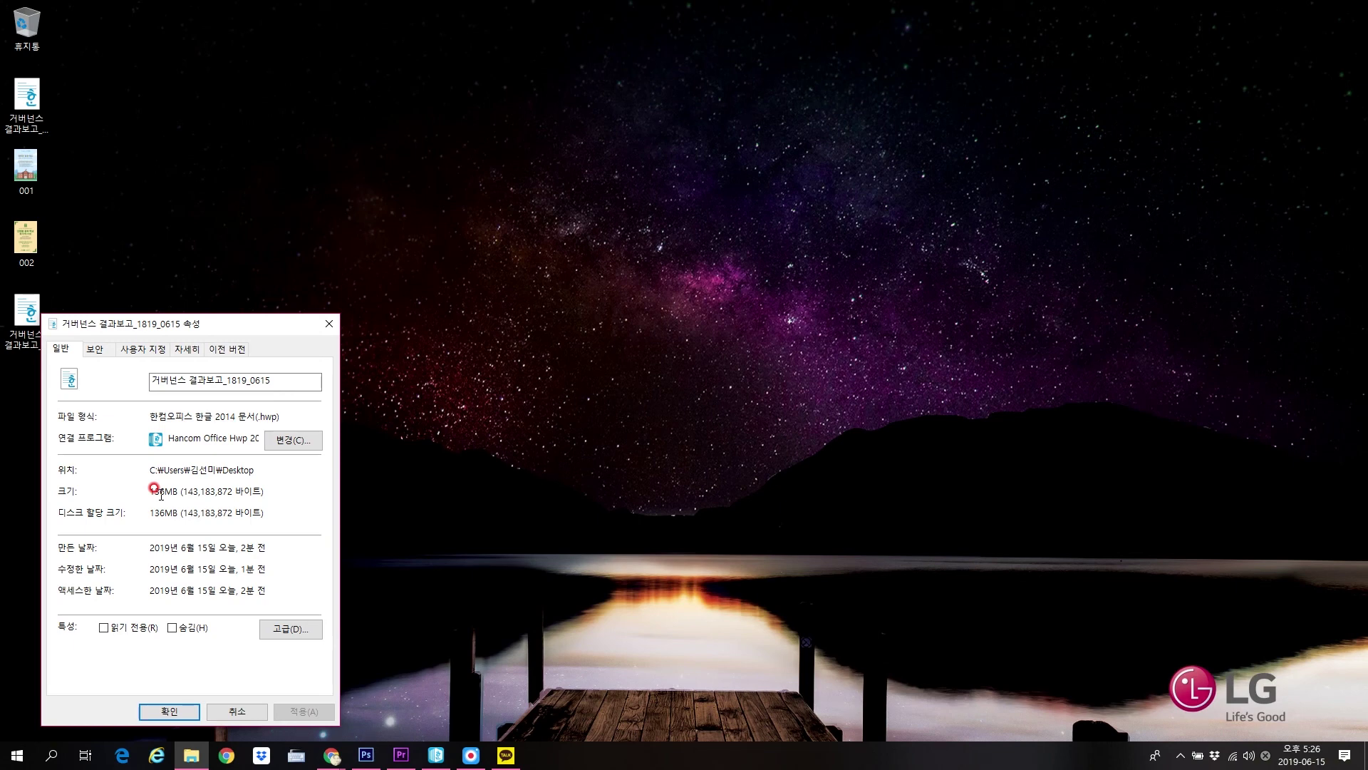
{"action": "left_click", "coordinate": [184, 712]}
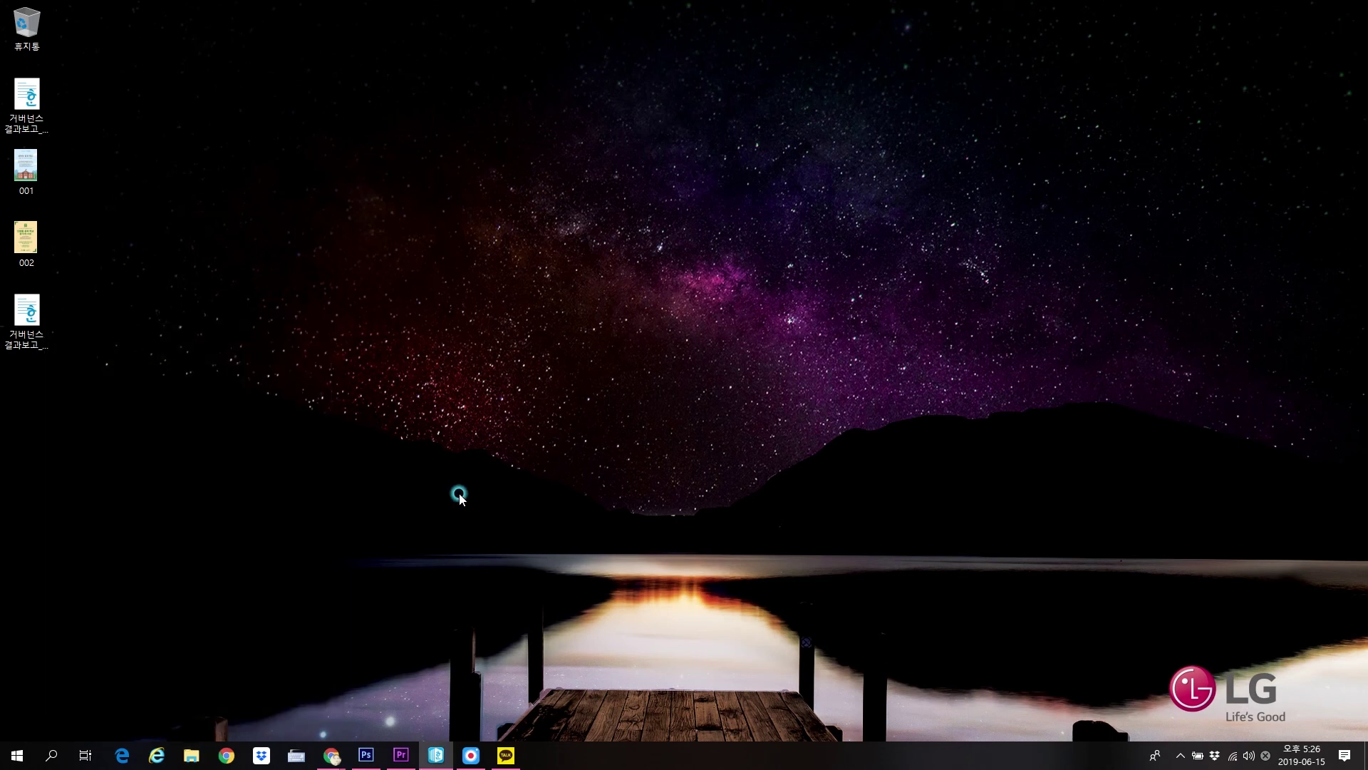